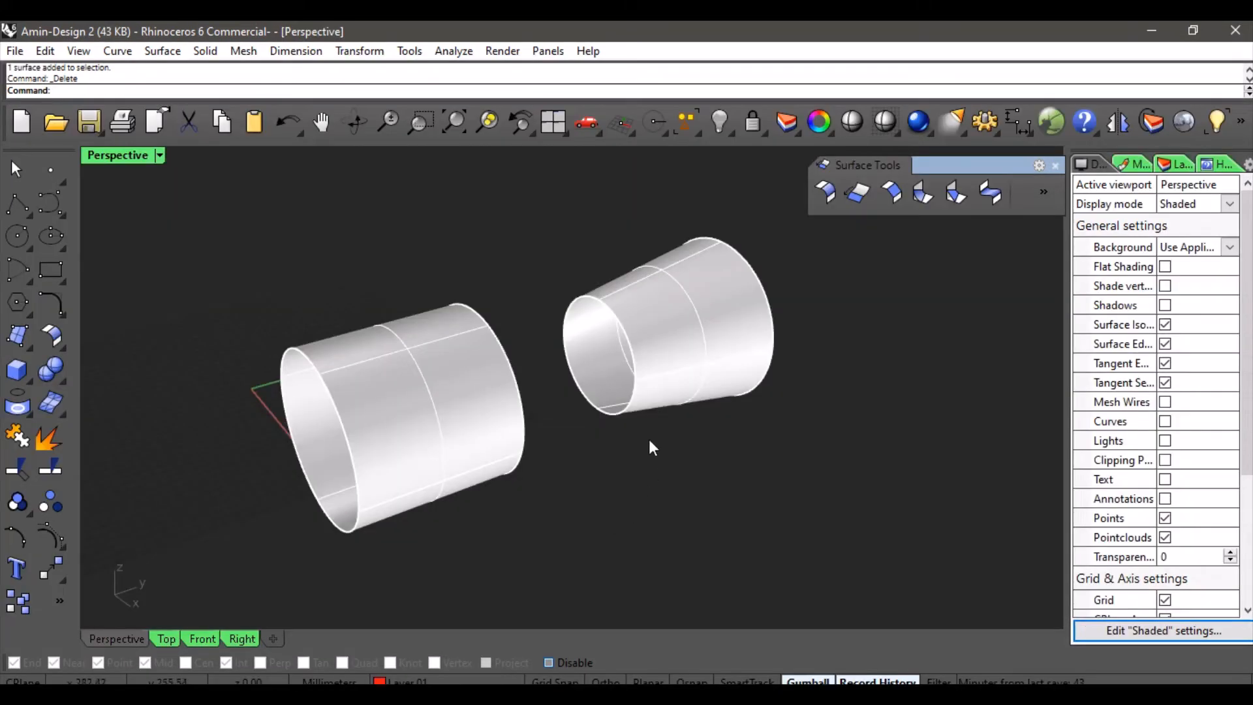
Step: Start a surface blend between the cone's small open edge and the cylinder's facing edge, accepting the proposed seam points
right_click_drag(671, 457, 499, 483)
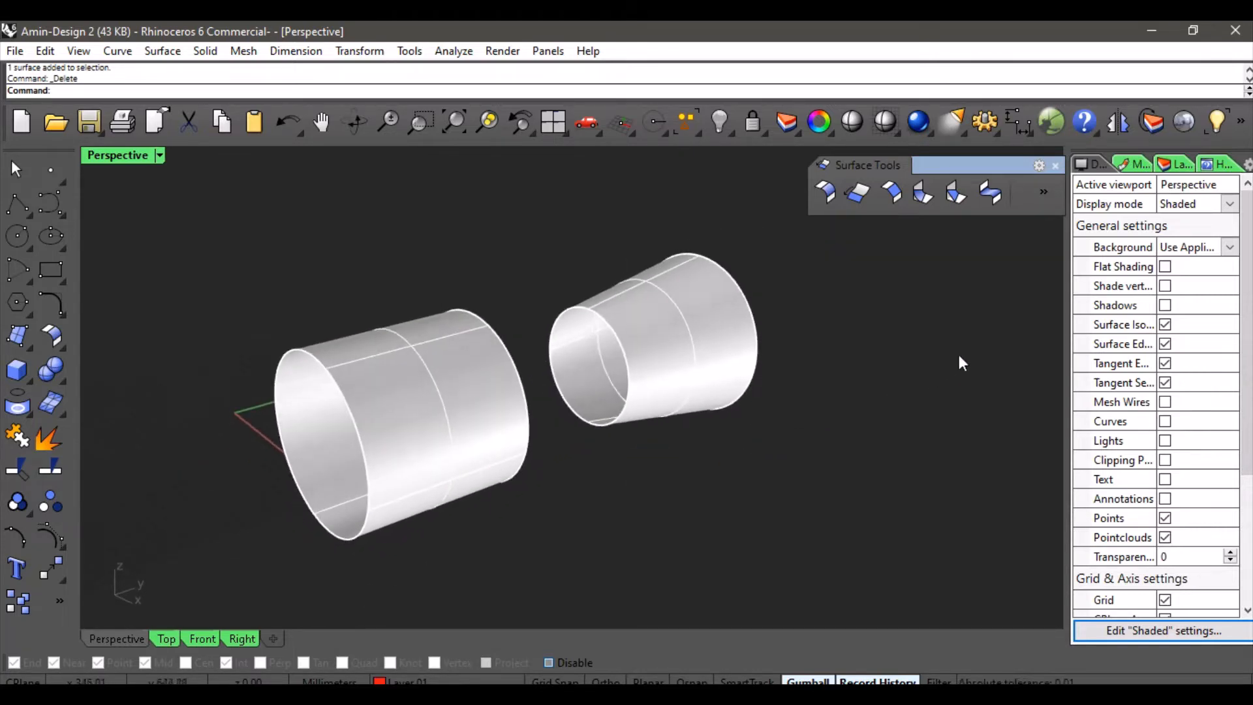
left_click(988, 199)
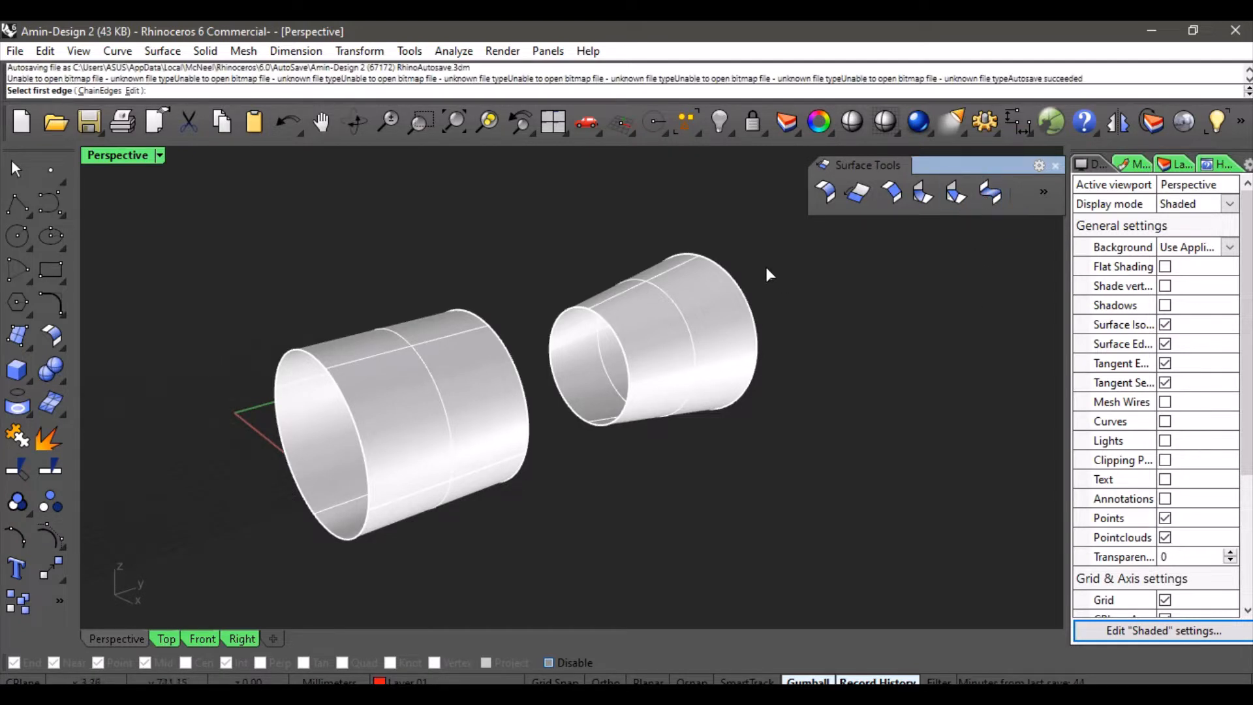
scroll(571, 328, "up", 3)
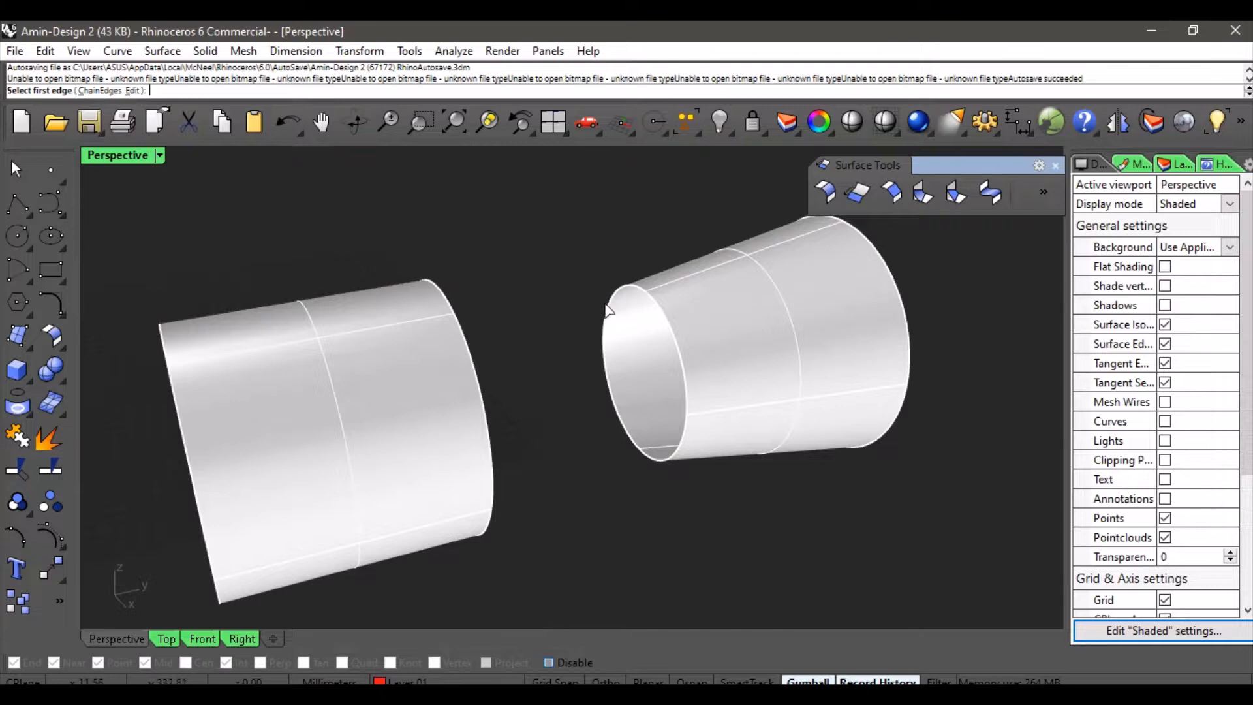
scroll(581, 320, "up", 2)
left_click(598, 302)
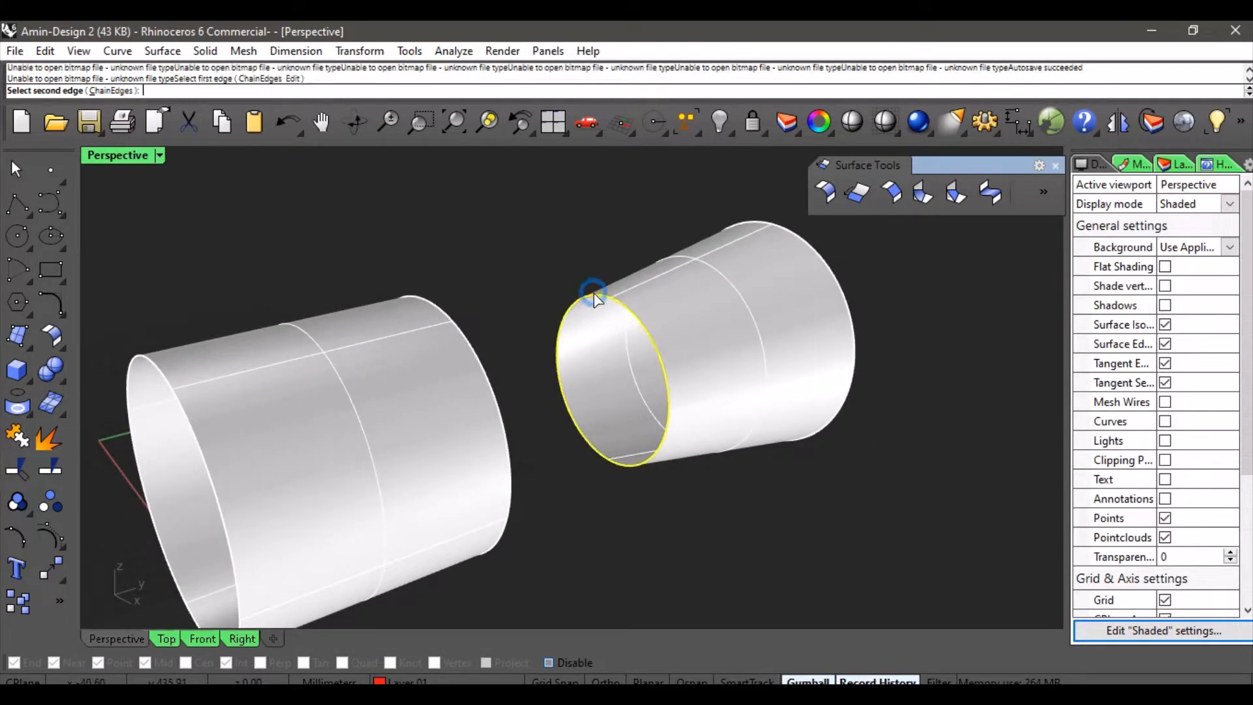
right_click_drag(590, 326, 461, 269)
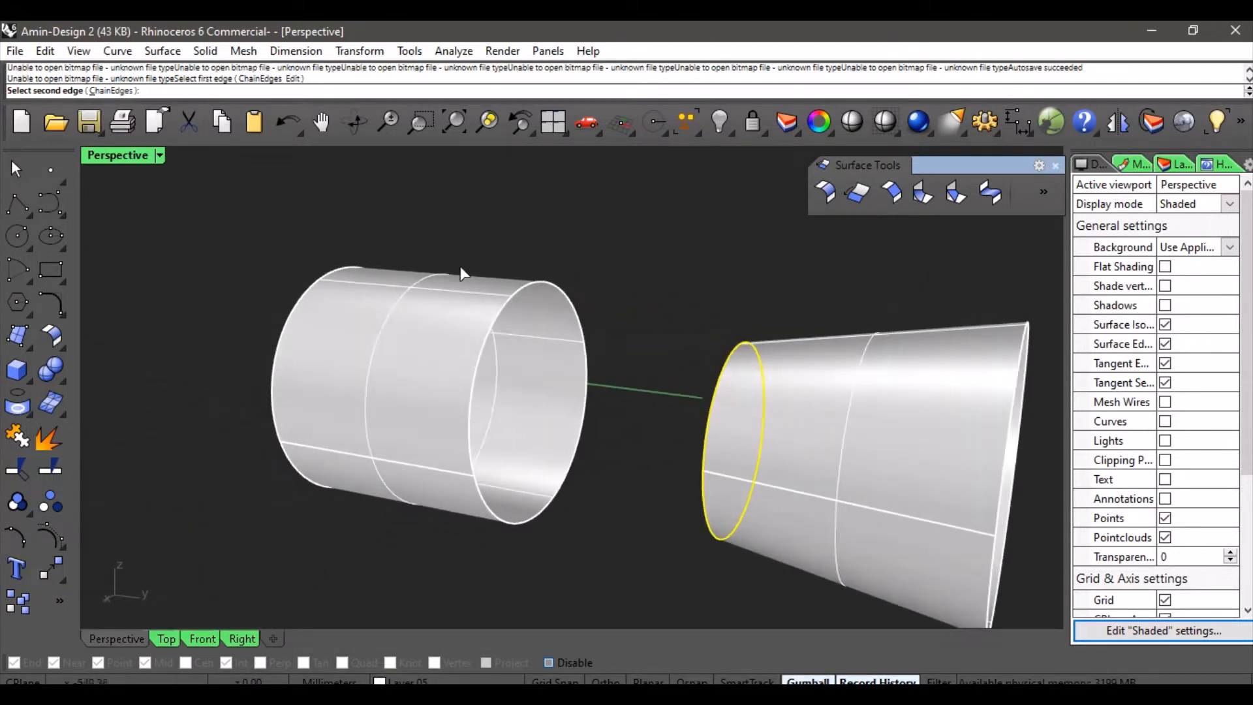
left_click(541, 285)
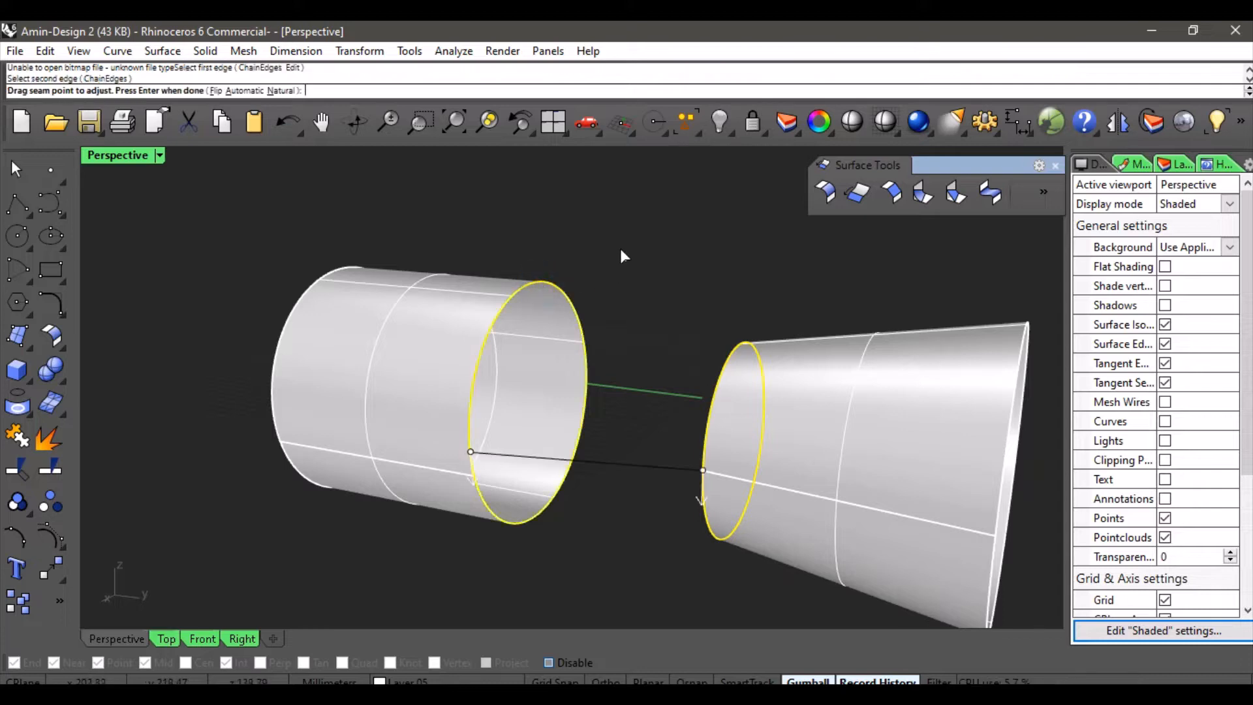
mouse_move(535, 252)
right_mouse_down()
mouse_move(639, 312)
mouse_move(573, 268)
mouse_move(629, 356)
mouse_move(581, 206)
mouse_move(577, 250)
mouse_move(570, 240)
mouse_move(609, 209)
mouse_move(481, 185)
mouse_move(671, 316)
mouse_move(896, 266)
mouse_move(549, 322)
mouse_move(481, 232)
mouse_move(587, 278)
mouse_move(533, 271)
right_mouse_up()
key("Return")
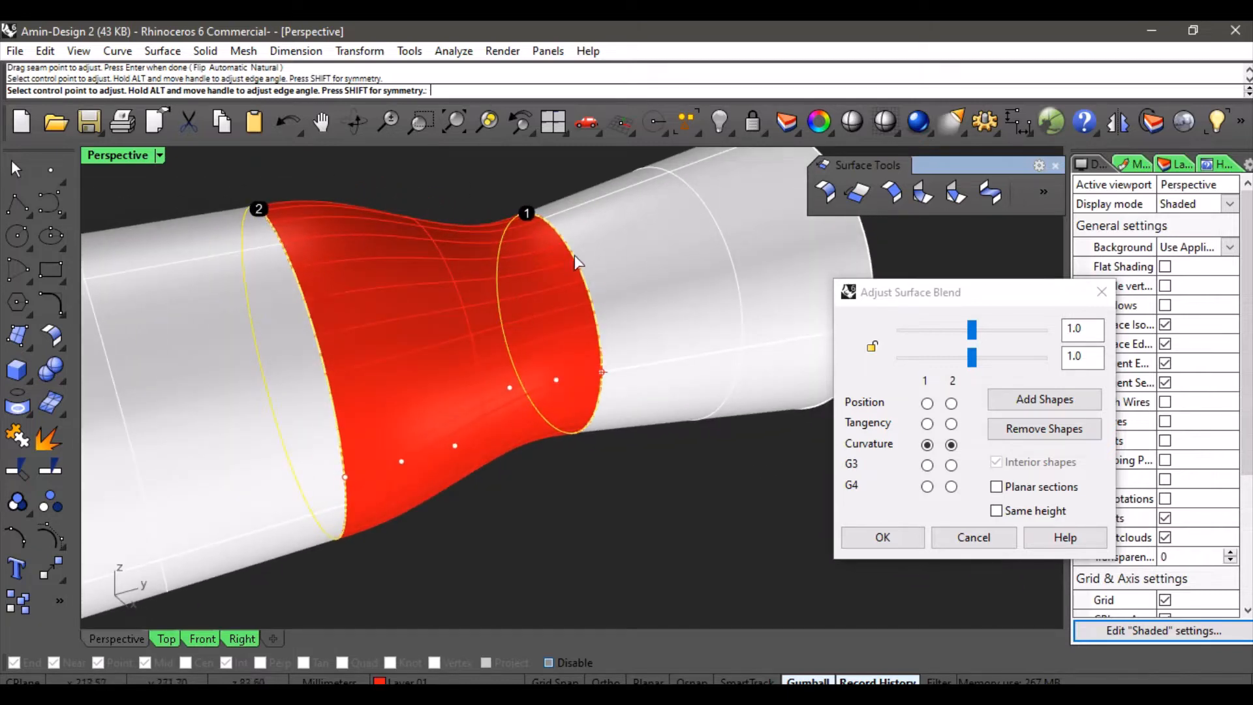
Step: Set the blend continuity to Position at both edge 1 and edge 2
left_click(927, 403)
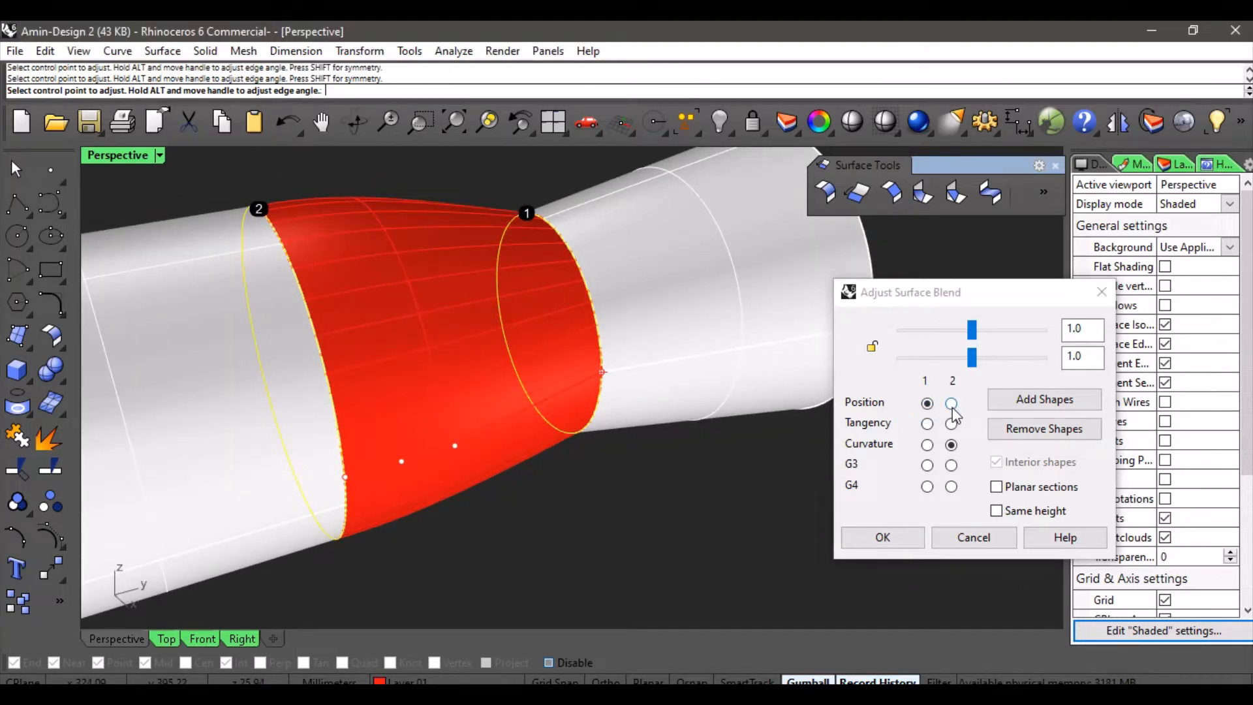
left_click(951, 403)
right_click_drag(647, 442, 568, 324)
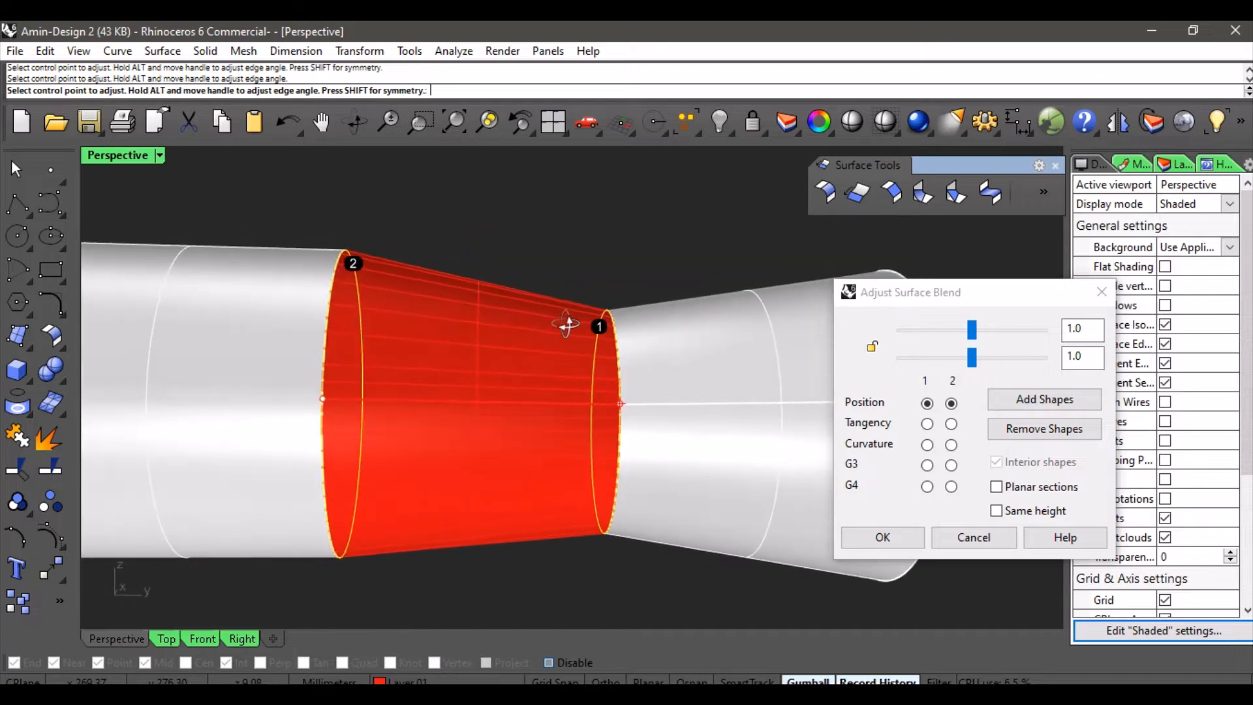
mouse_move(586, 261)
right_mouse_down()
mouse_move(591, 215)
mouse_move(593, 245)
right_mouse_up()
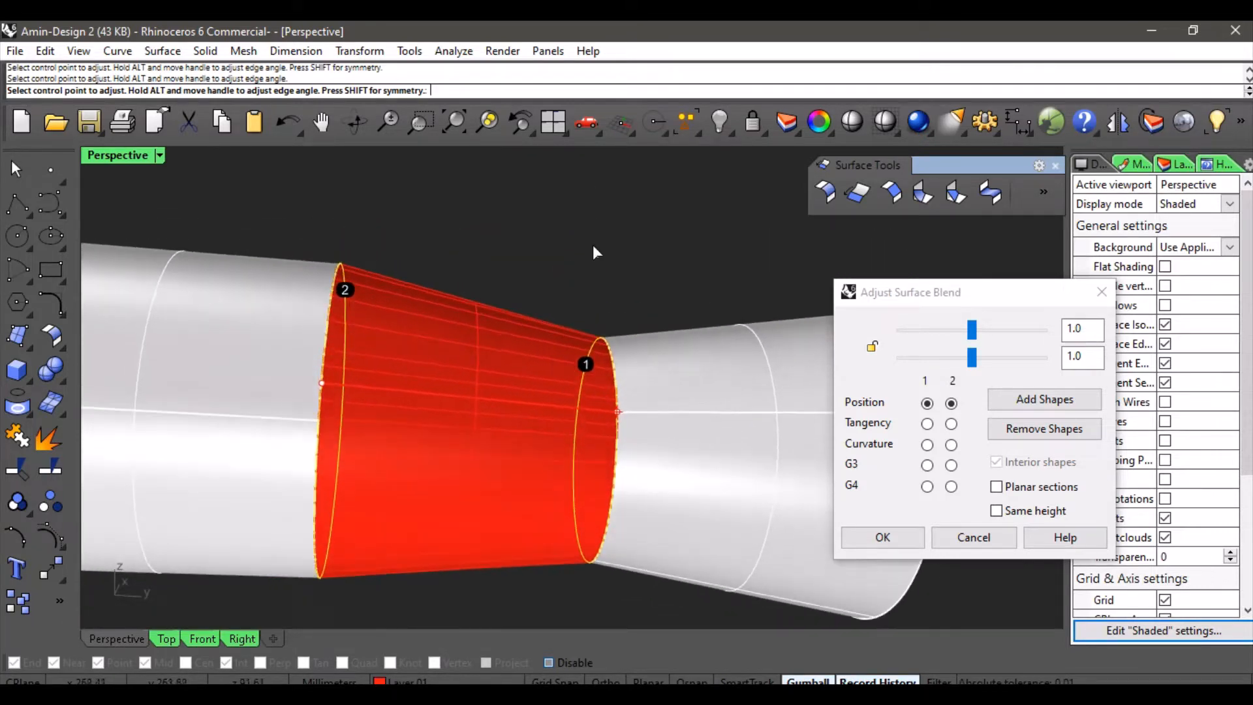
Step: Set edge 1 of the blend to Tangency and slide its control point back and forth to reshape the transition
left_click(928, 424)
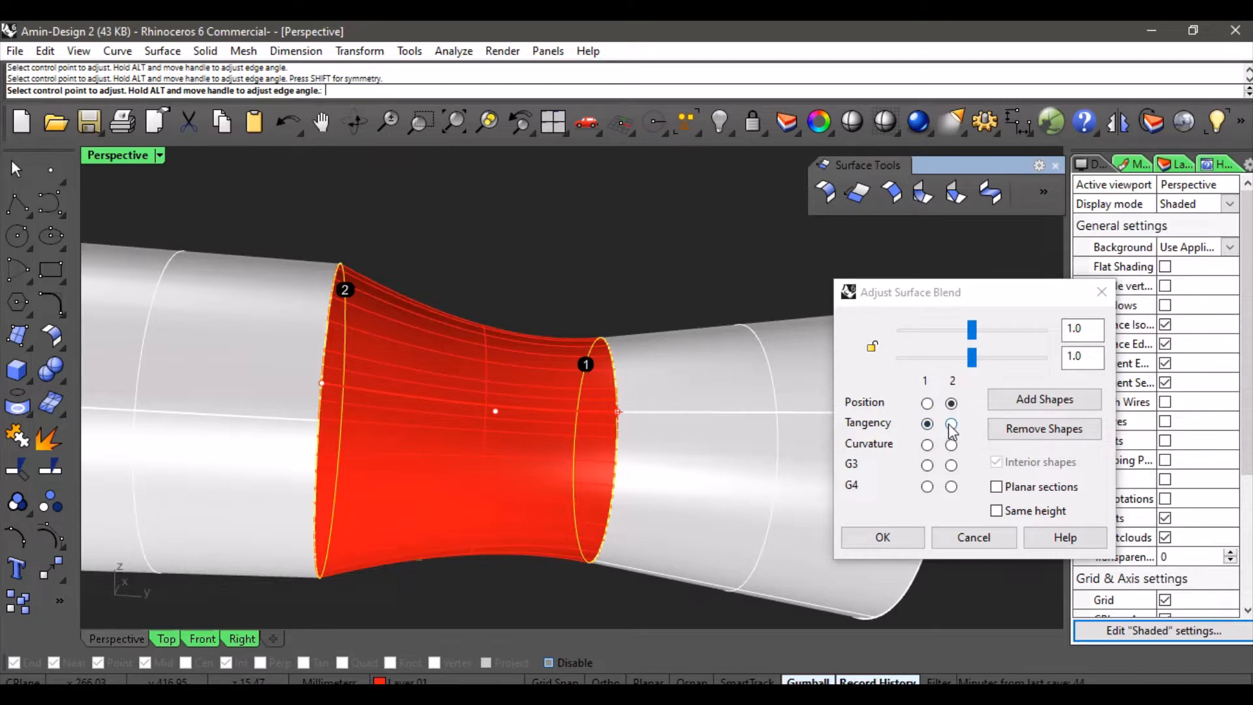
left_click(495, 411)
left_click(579, 412)
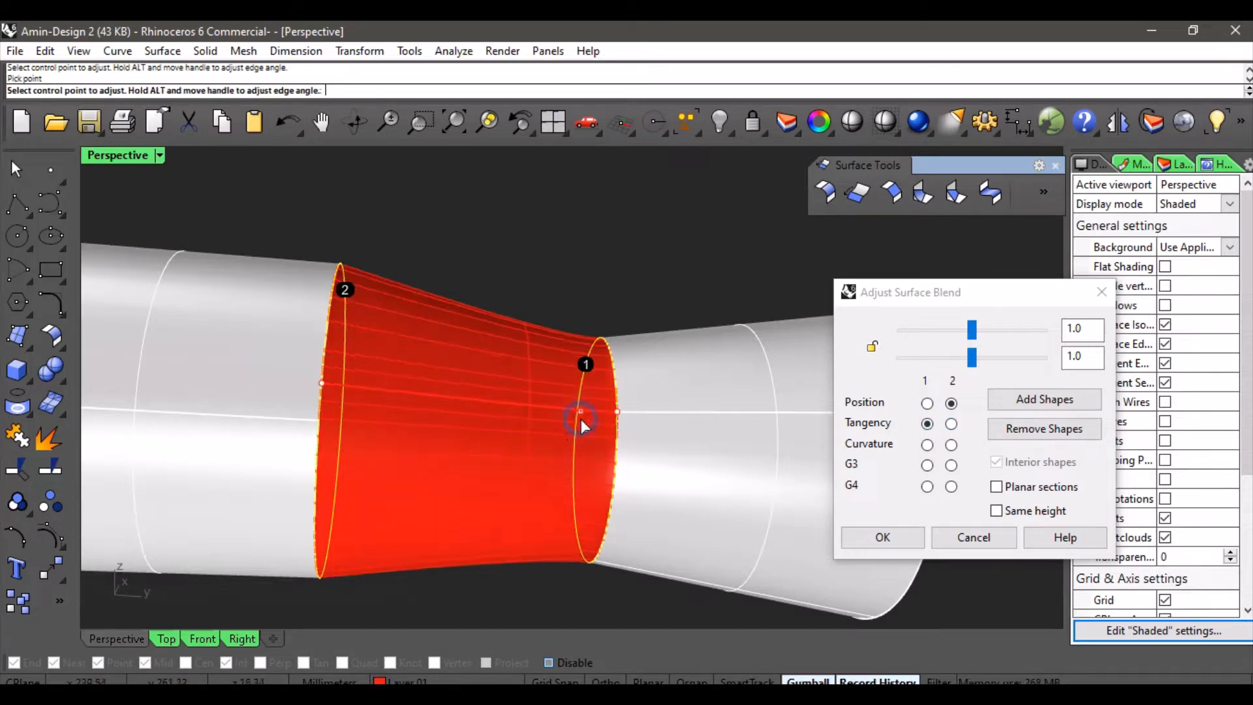
right_click_drag(581, 419, 548, 239)
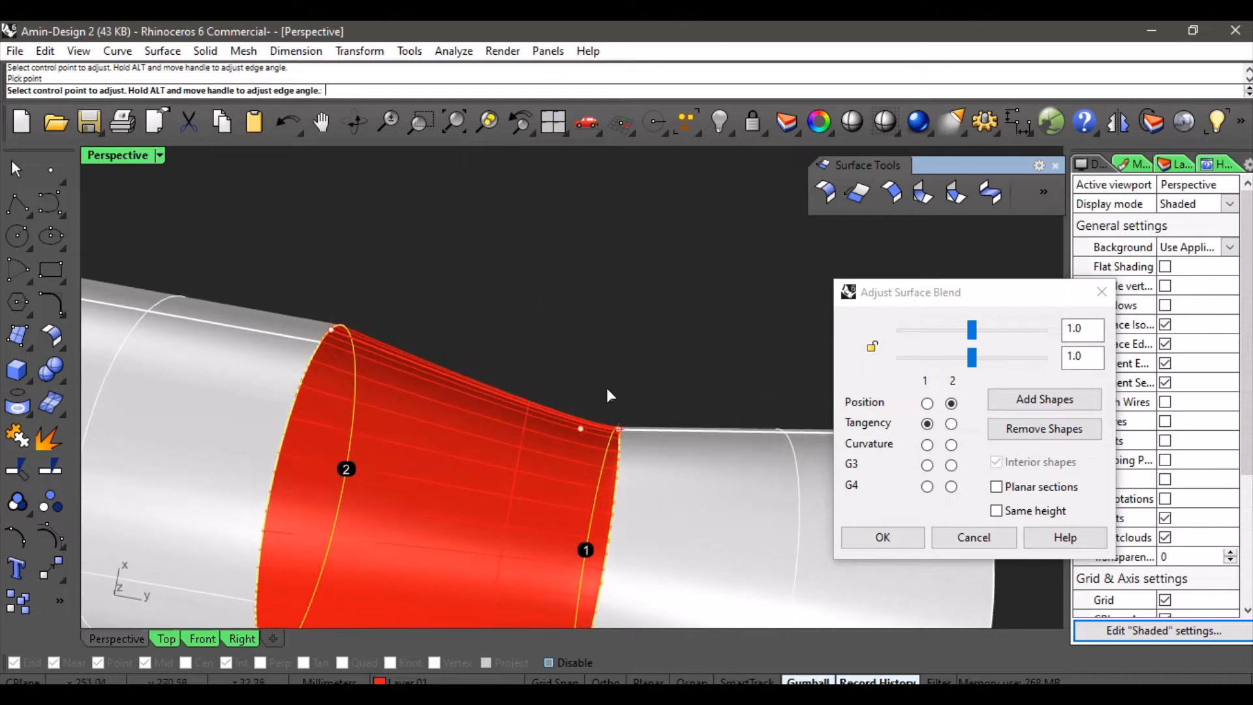
left_click(581, 428)
left_click(496, 427)
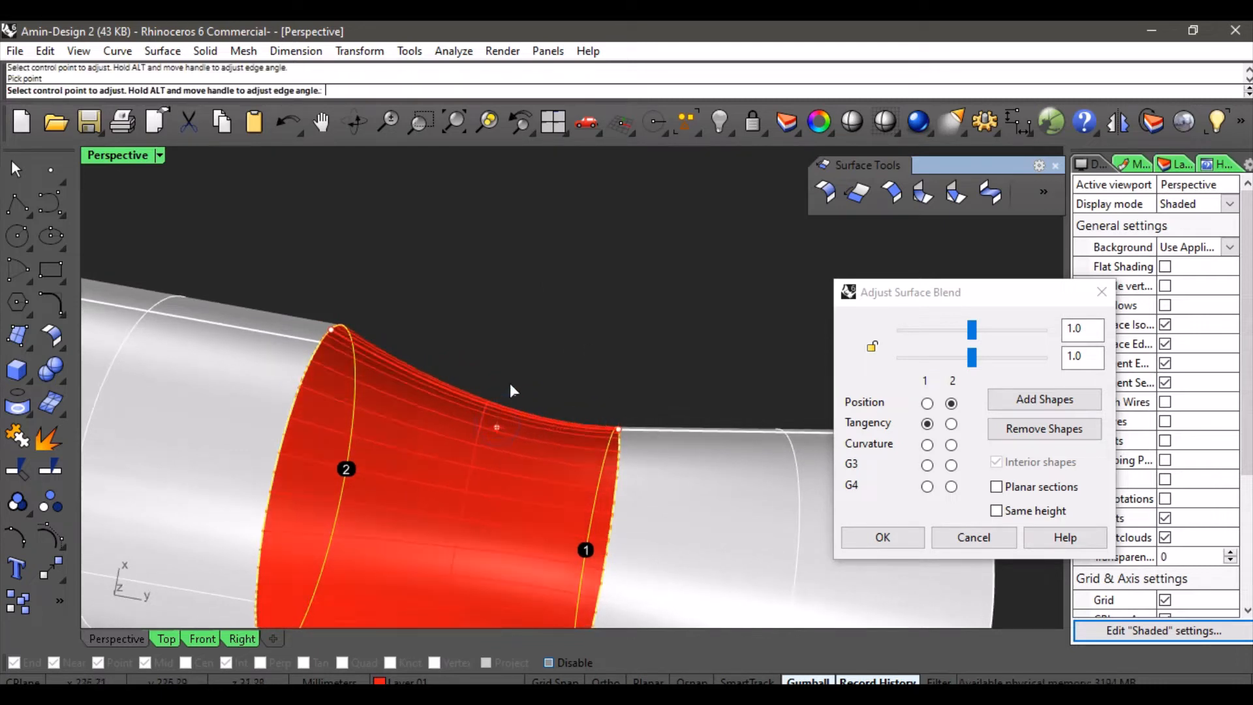
left_click(497, 428)
left_click(542, 428)
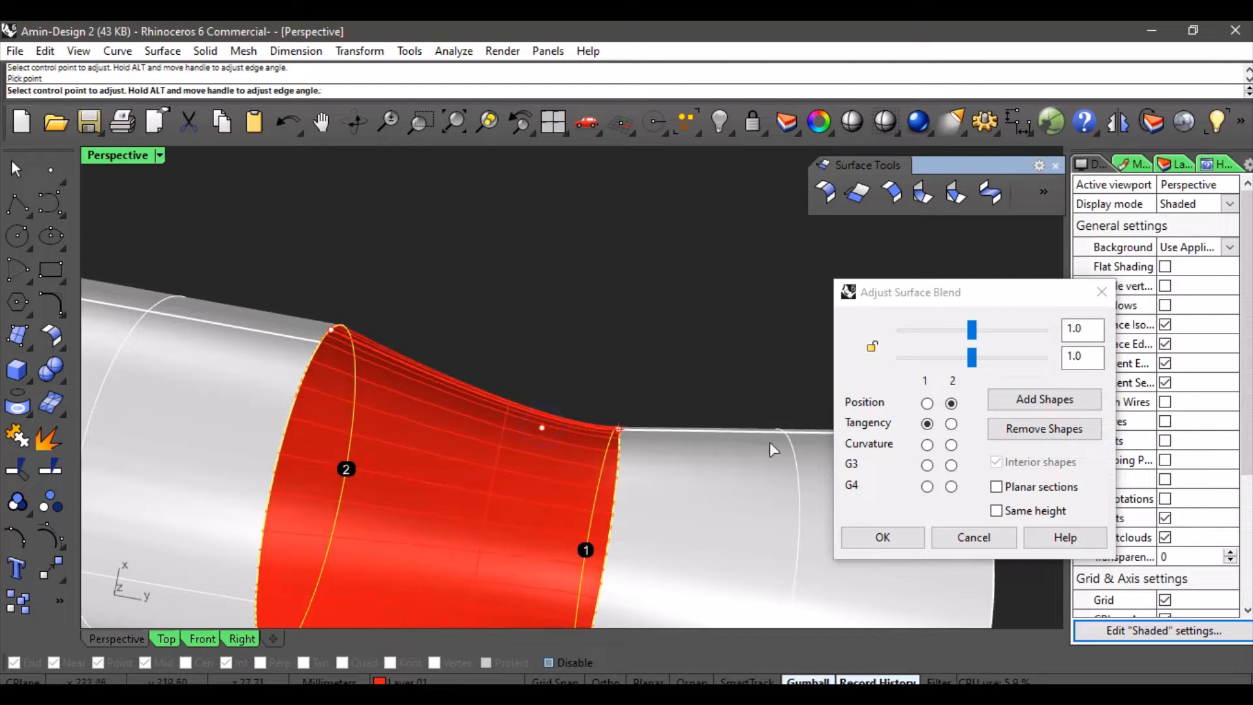
Step: Set edge 2 of the blend to Tangency and move both edges' control points farther into the blend
left_click(952, 425)
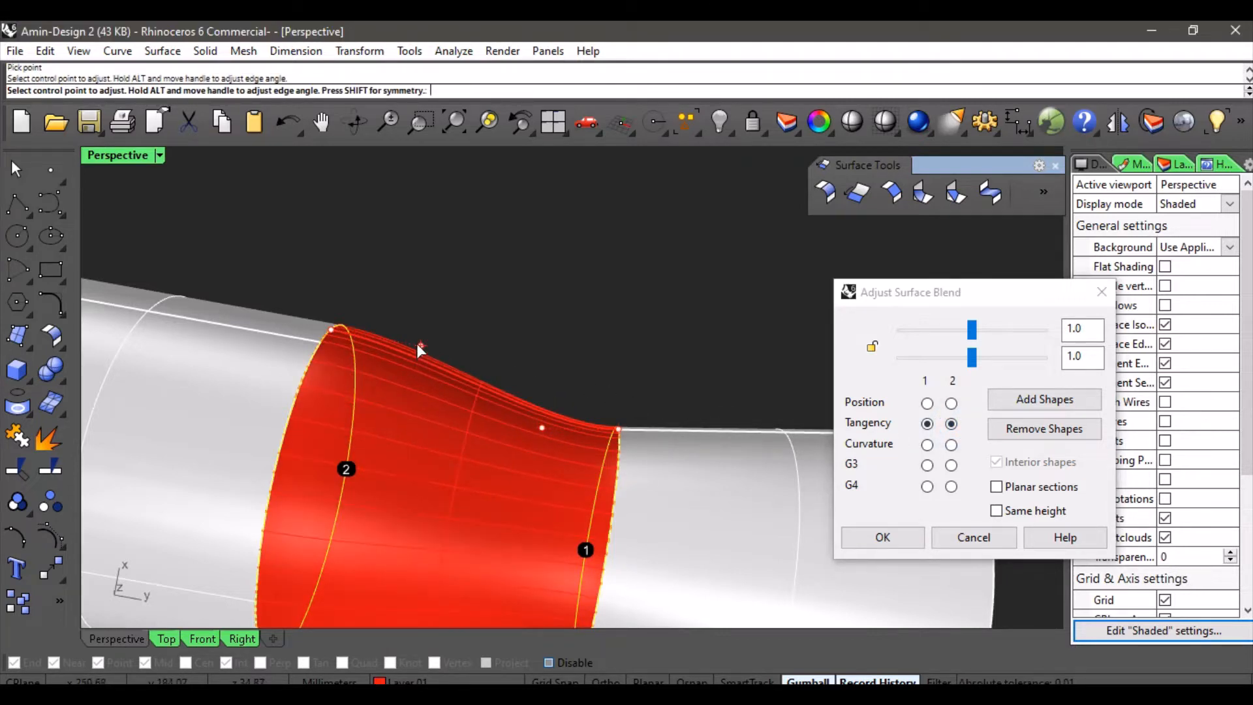
left_click(418, 345)
left_click(454, 341)
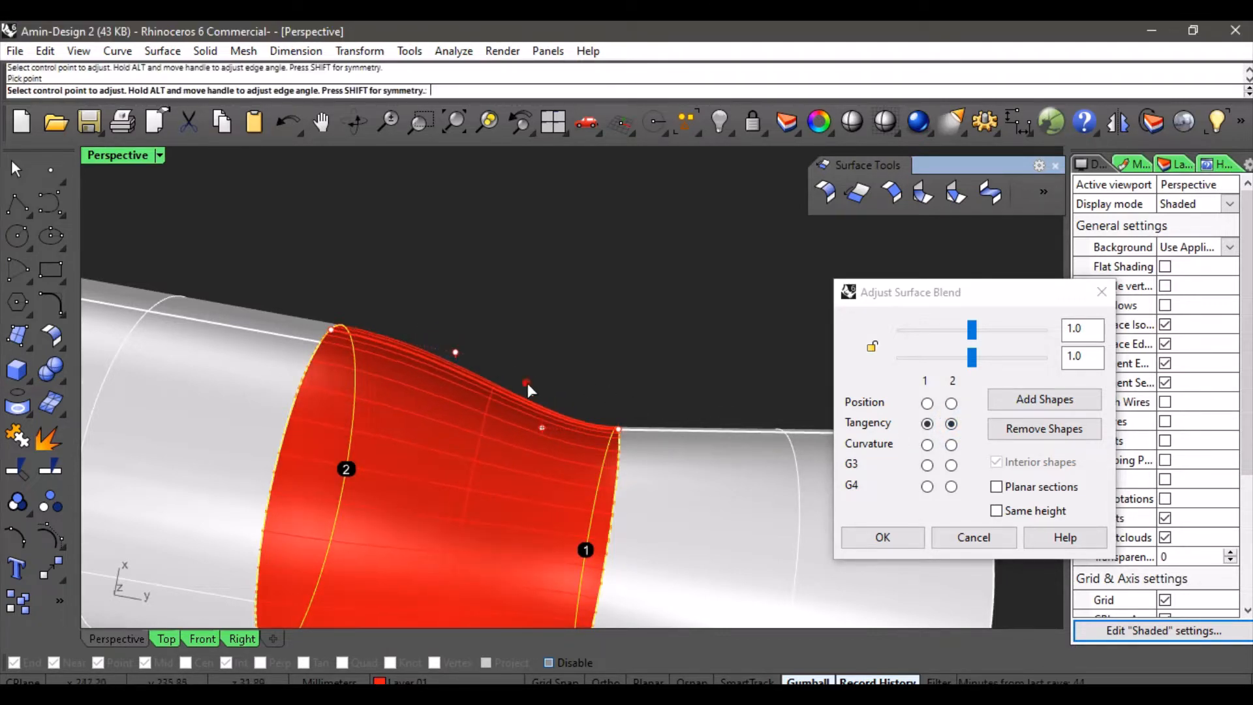
left_click(540, 428)
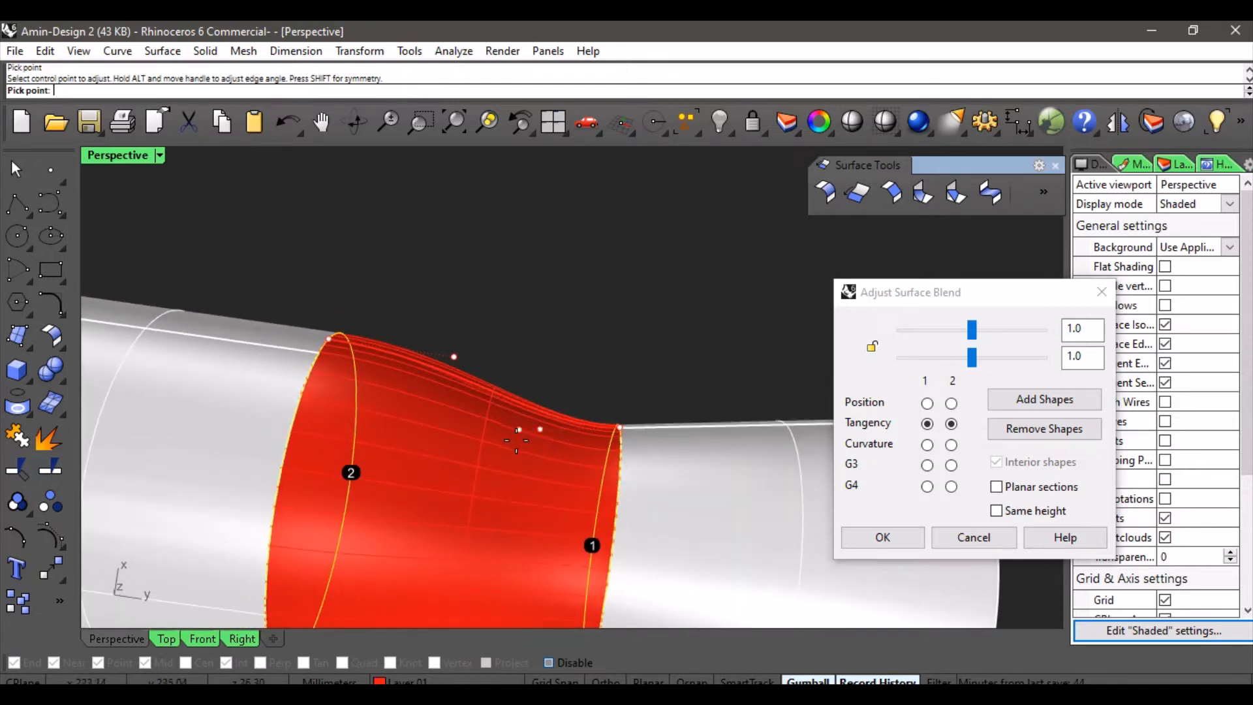
left_click(515, 439)
right_click_drag(637, 332, 638, 247)
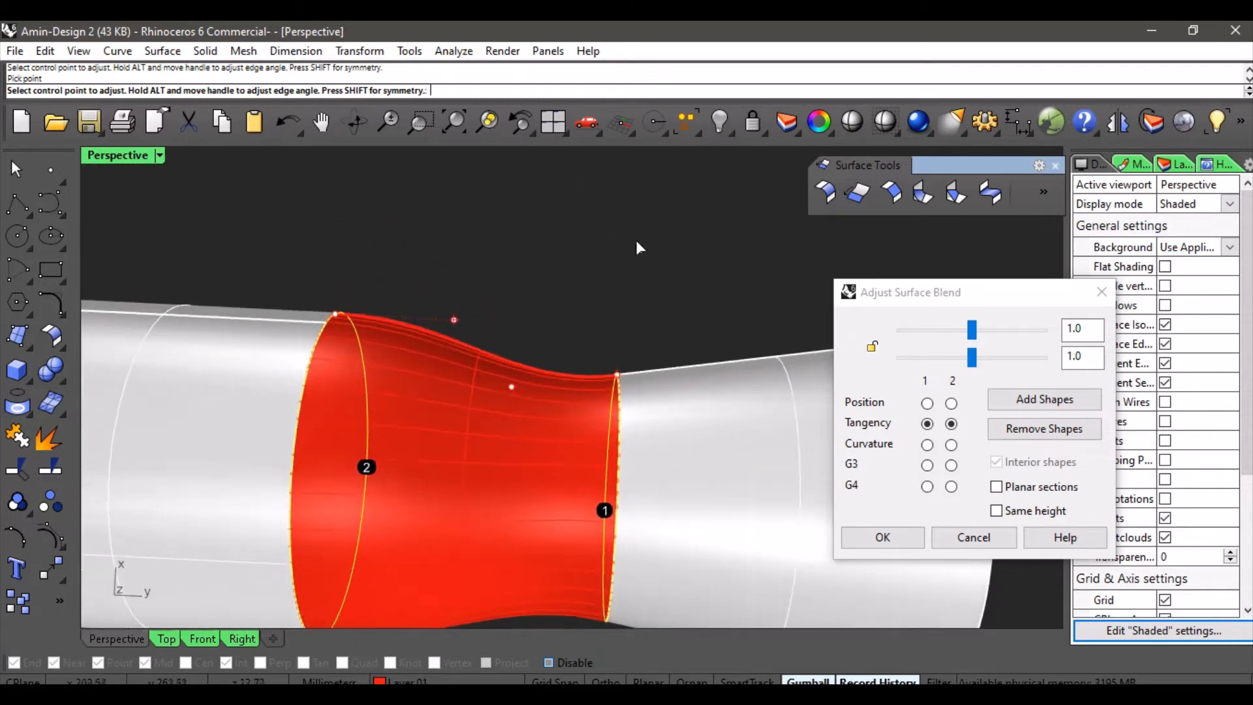
Step: Set both blend edges to Curvature and pull their control points inward to steepen the transition between cylinder and cone
left_click(927, 444)
left_click(951, 446)
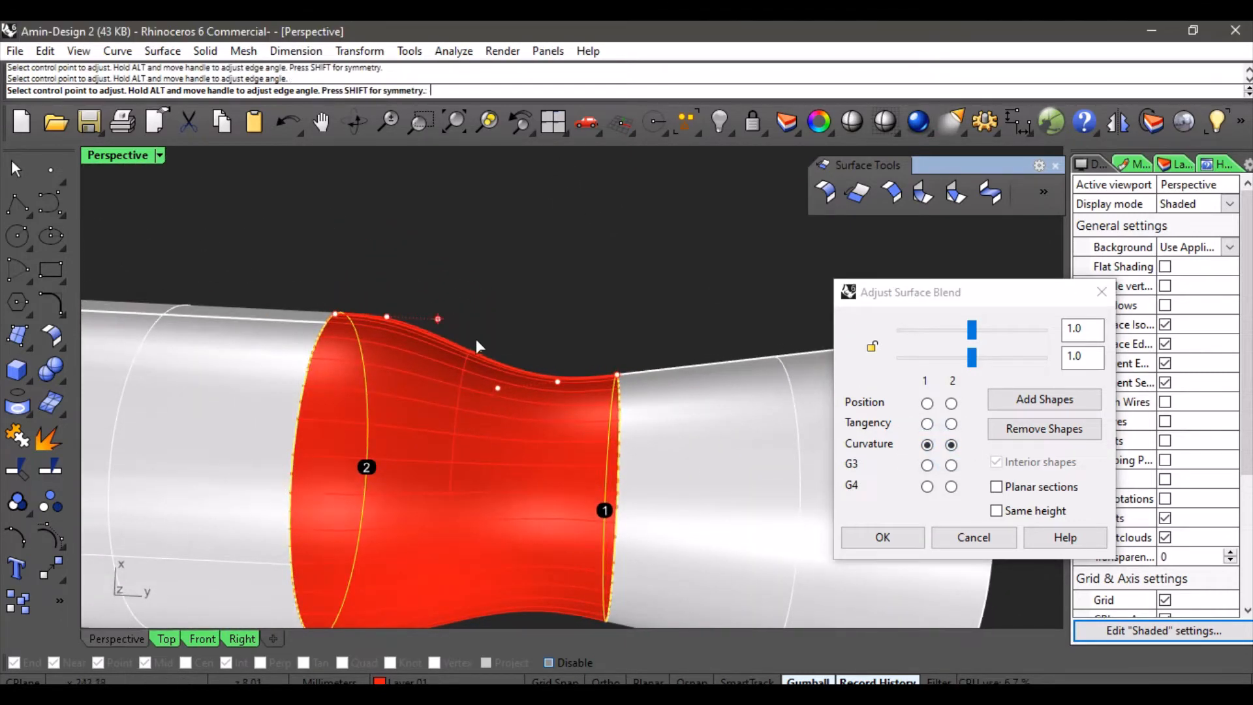
left_click_drag(438, 319, 485, 321)
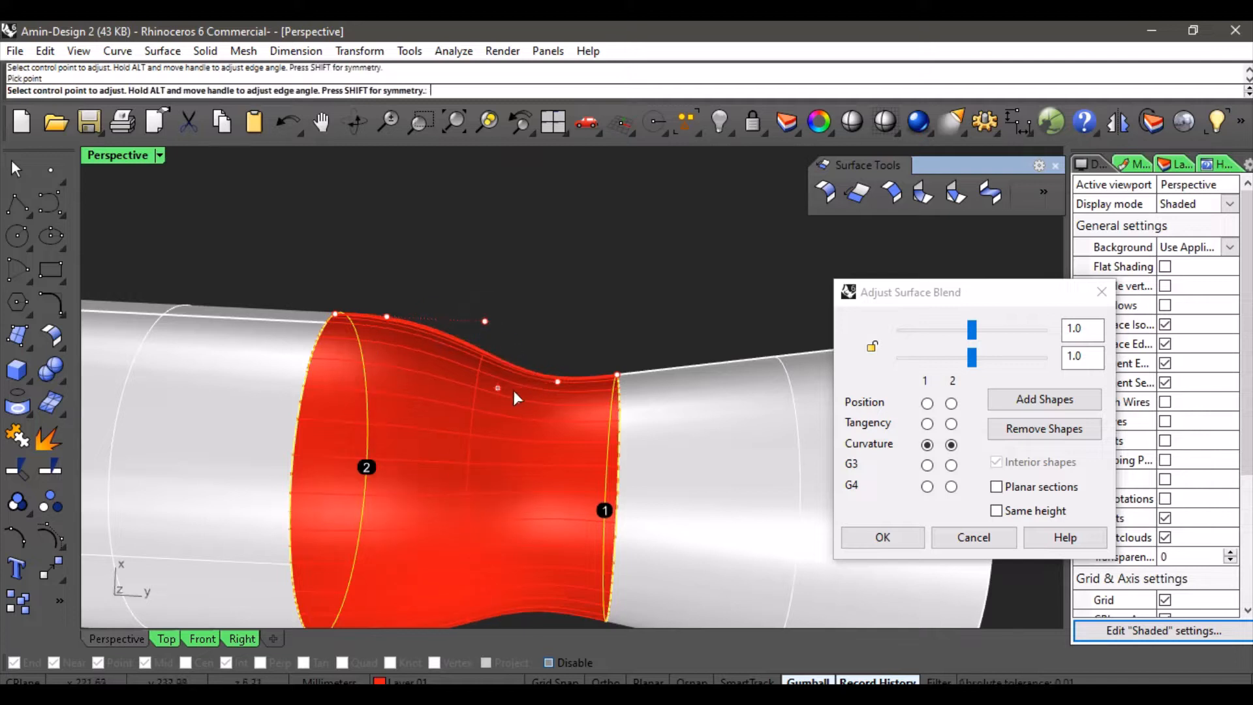
left_click_drag(498, 387, 452, 395)
left_click_drag(557, 382, 526, 385)
scroll(531, 271, "down", 2)
scroll(530, 280, "down", 2)
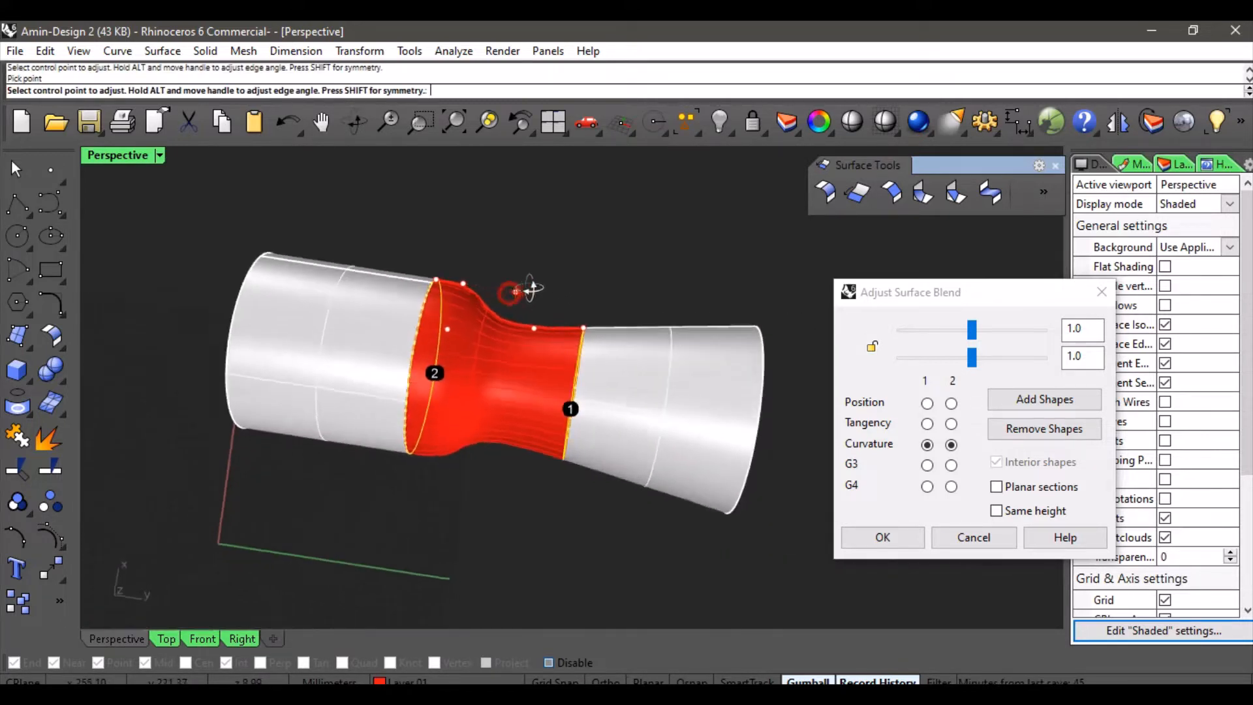
scroll(505, 287, "up", 4)
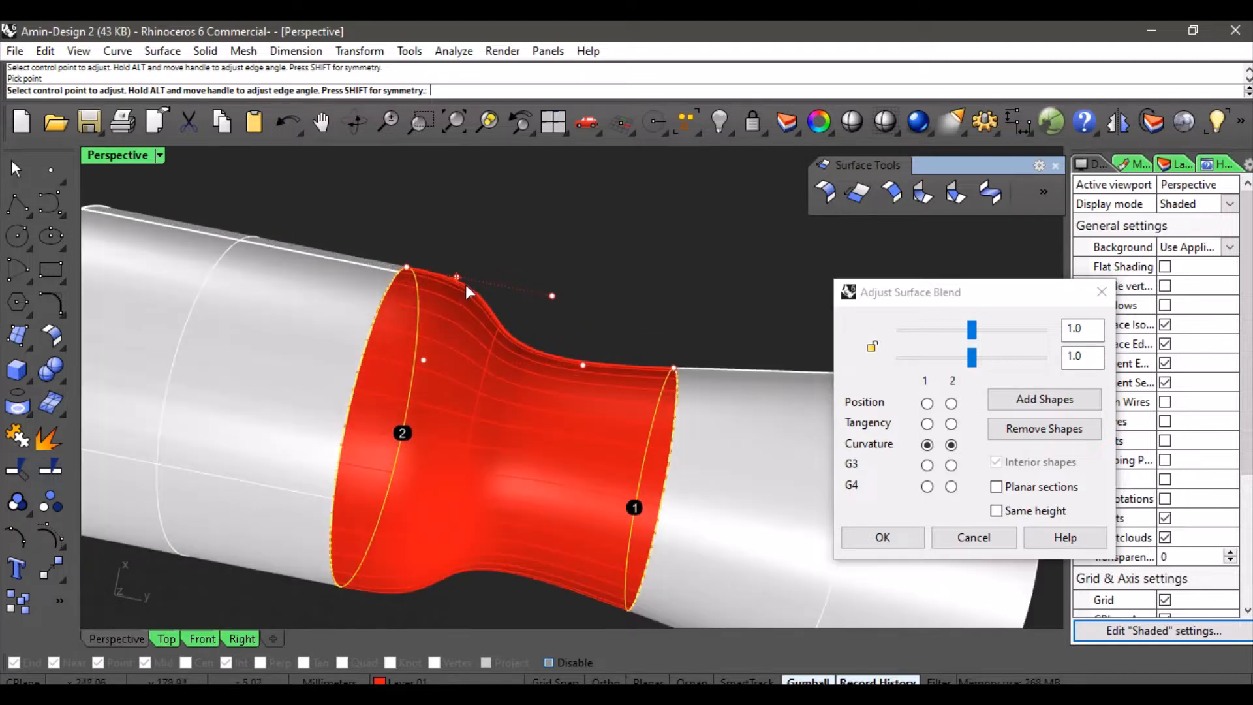
left_click_drag(465, 284, 492, 275)
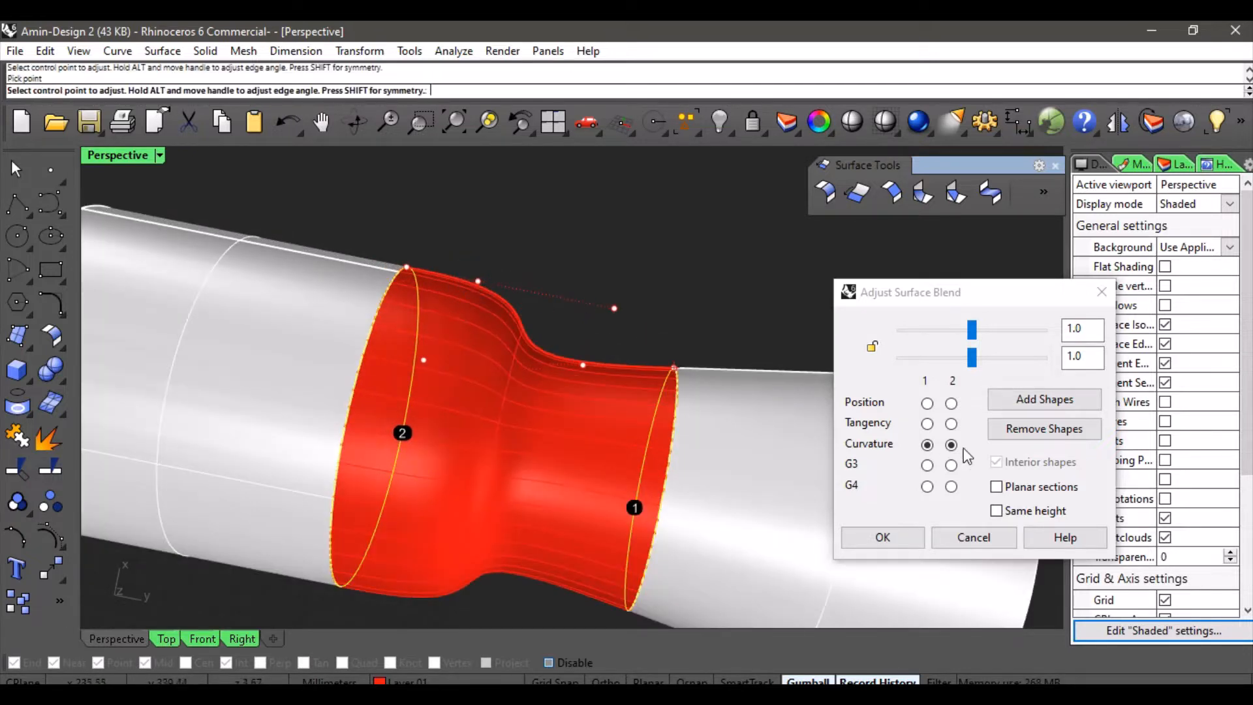
Step: Set both blend edges to G3 and shift their control points to adjust the transition's shape
left_click(927, 465)
left_click(950, 465)
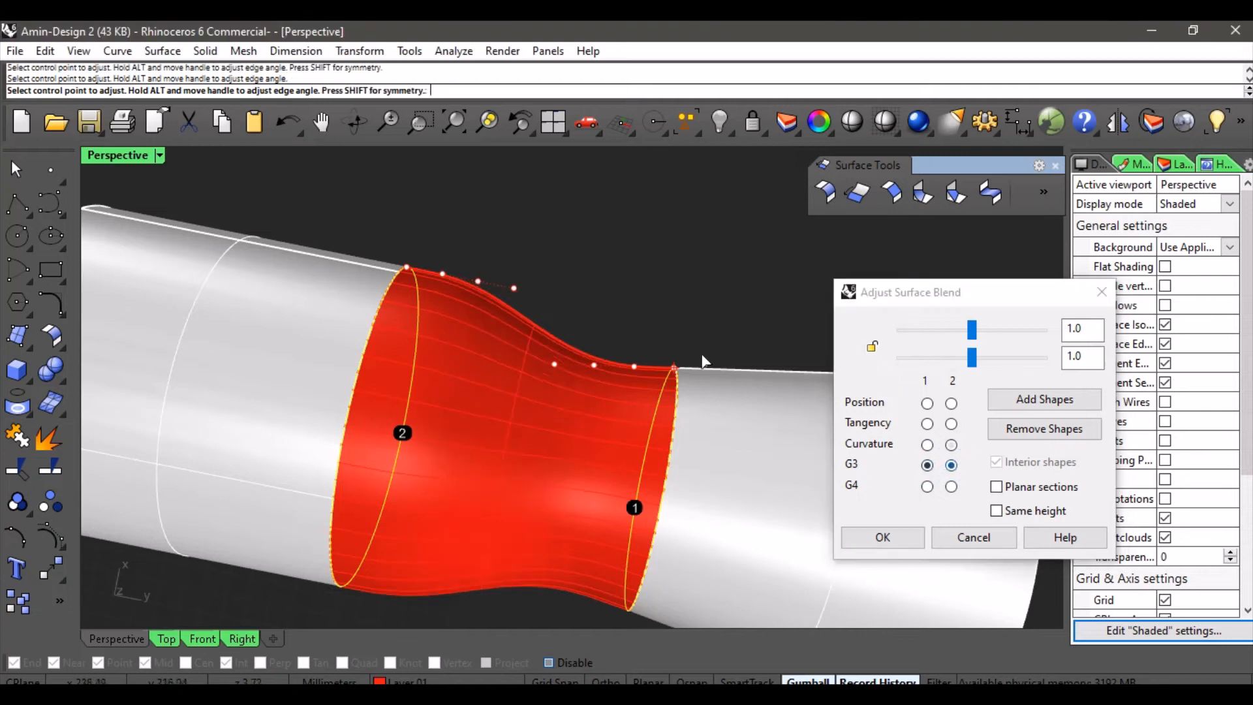
left_click_drag(515, 291, 556, 288)
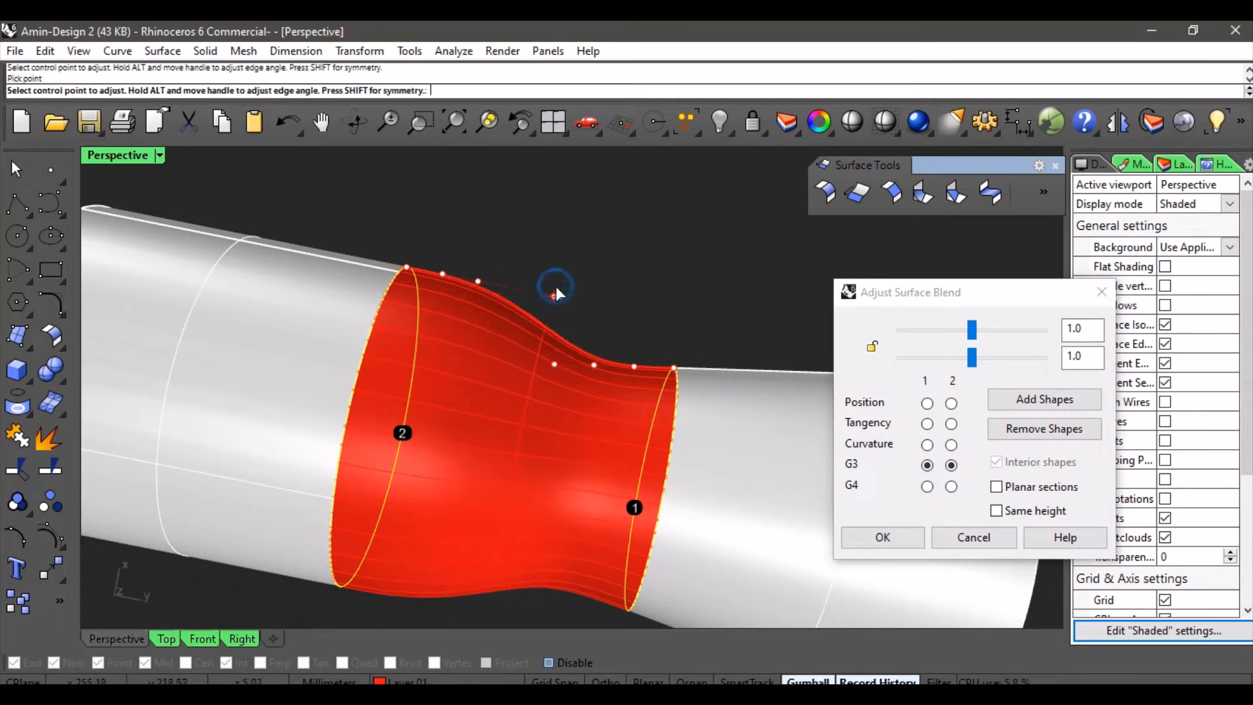
left_click_drag(478, 281, 516, 284)
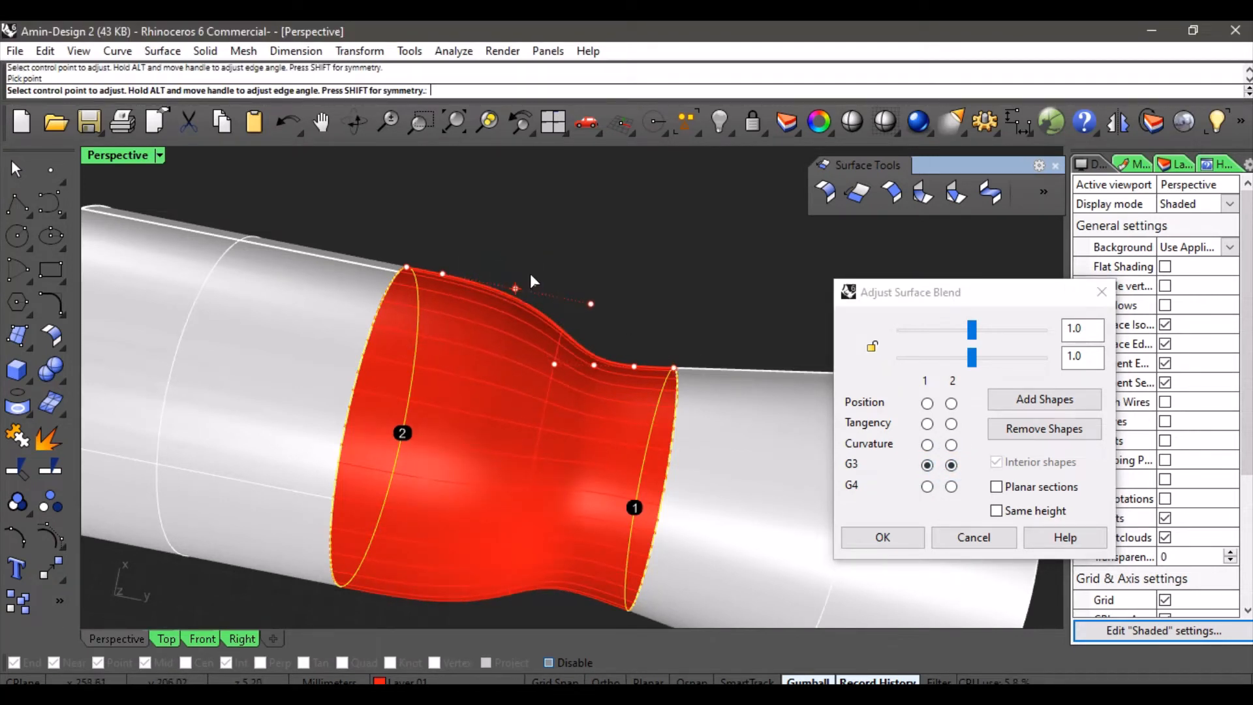
mouse_move(556, 366)
left_mouse_down()
mouse_move(590, 367)
mouse_move(556, 364)
left_mouse_up()
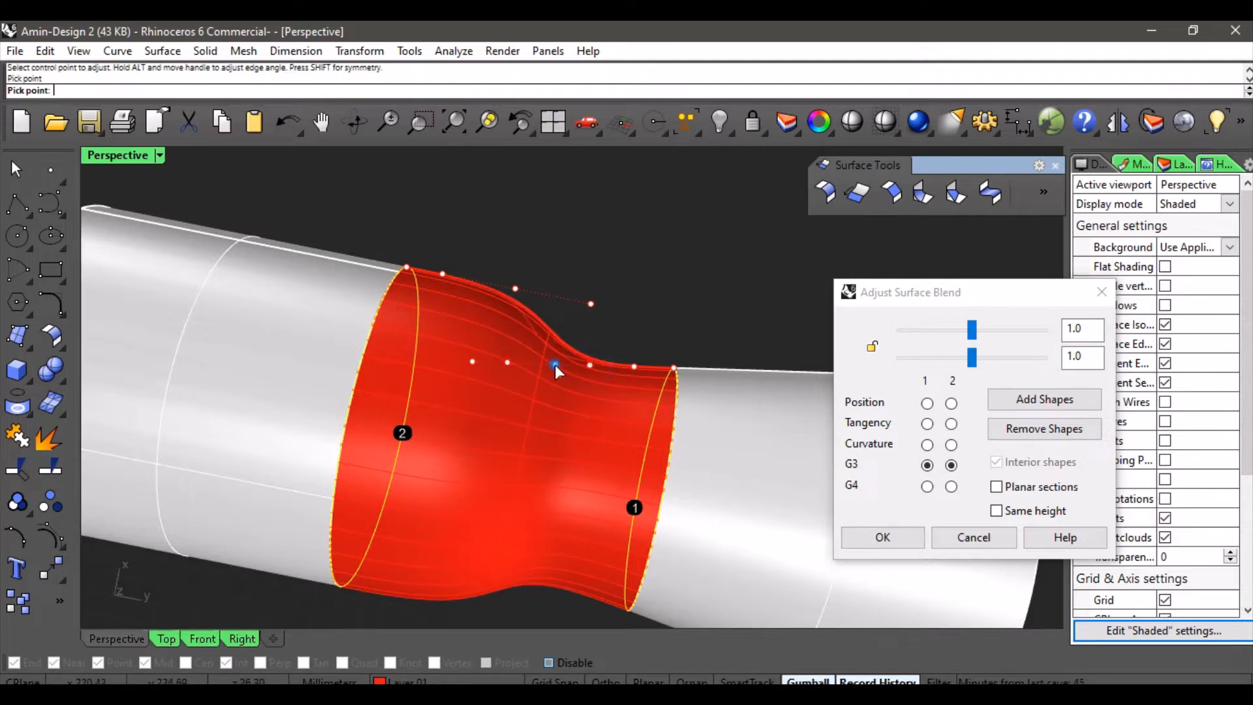
Step: Set both blend edges to G4 and move a control point near edge 1 to adjust the transition
left_click(929, 486)
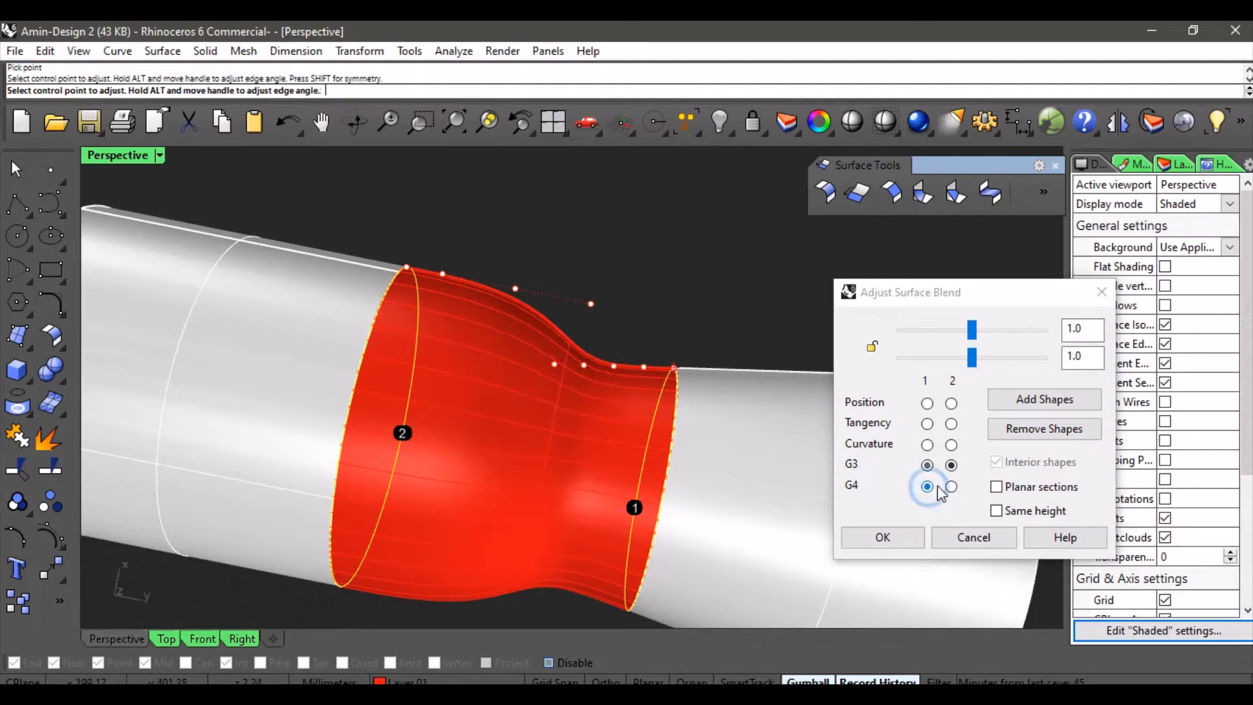
scroll(528, 281, "down", 2)
right_click_drag(529, 281, 604, 300)
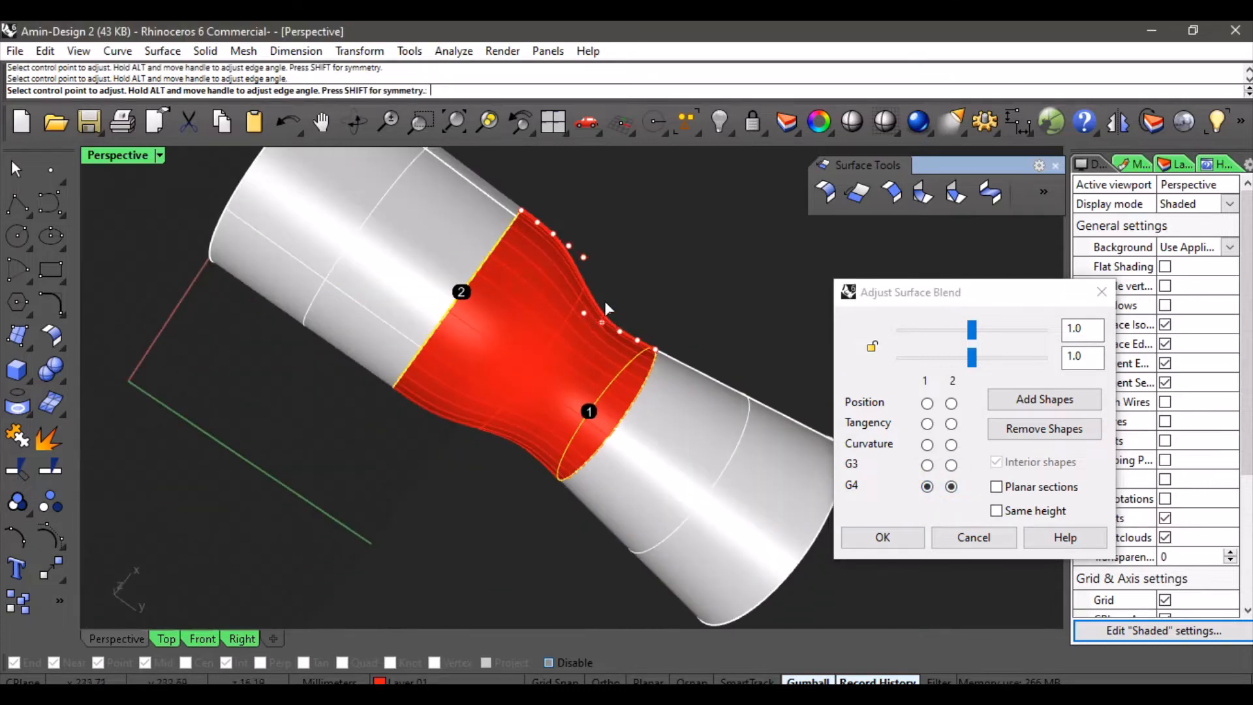
scroll(592, 263, "up", 4)
right_click_drag(671, 277, 624, 206)
mouse_move(600, 361)
left_mouse_down()
mouse_move(581, 363)
mouse_move(609, 372)
left_mouse_up()
scroll(533, 218, "down", 5)
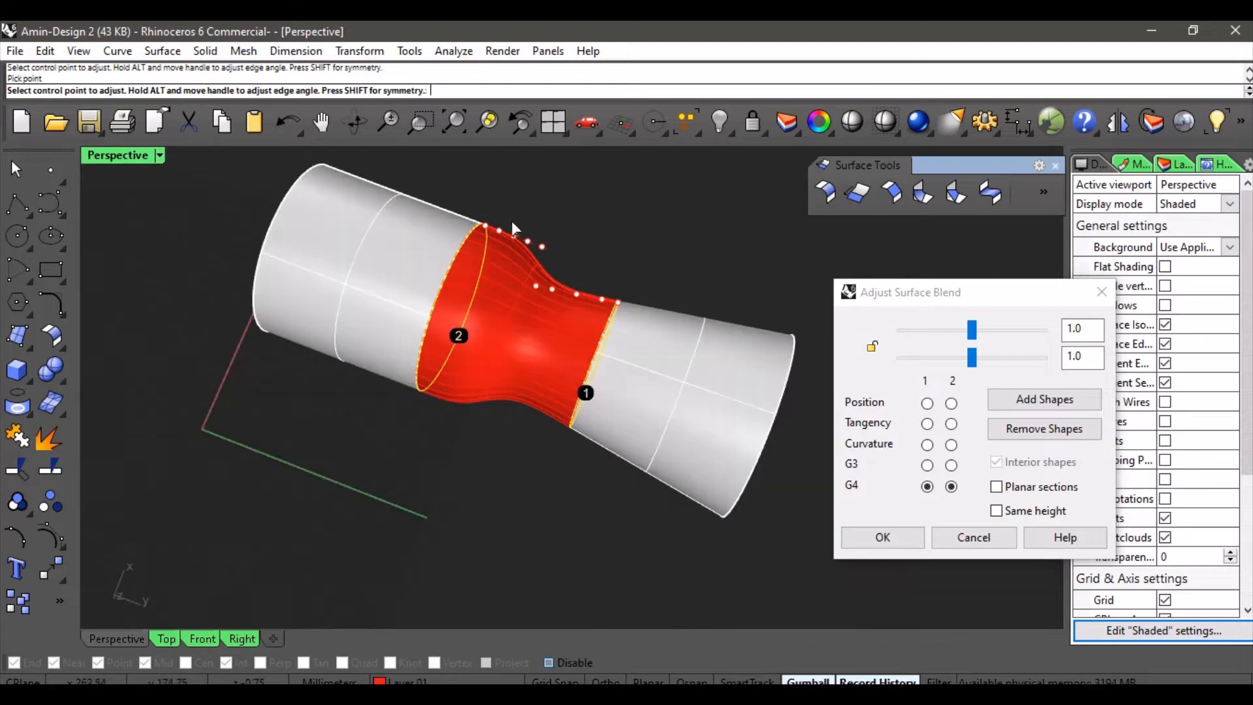
right_click_drag(512, 224, 450, 312)
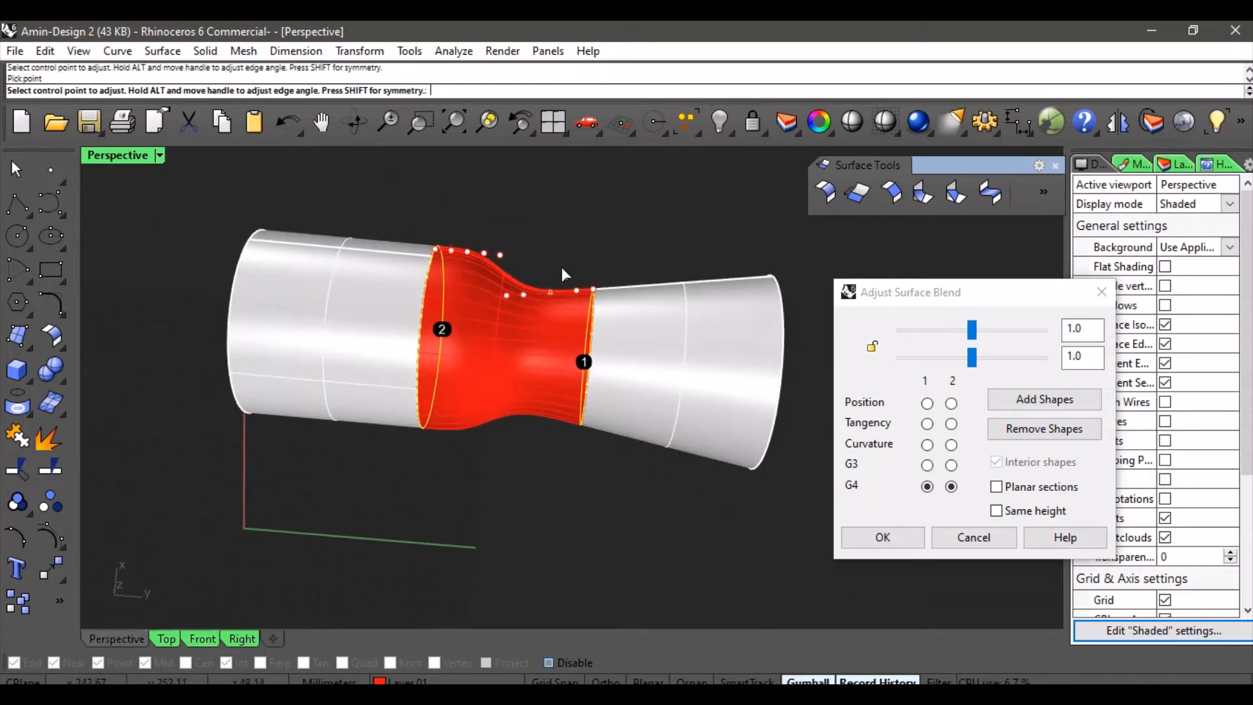
scroll(561, 267, "up", 3)
scroll(538, 245, "up", 3)
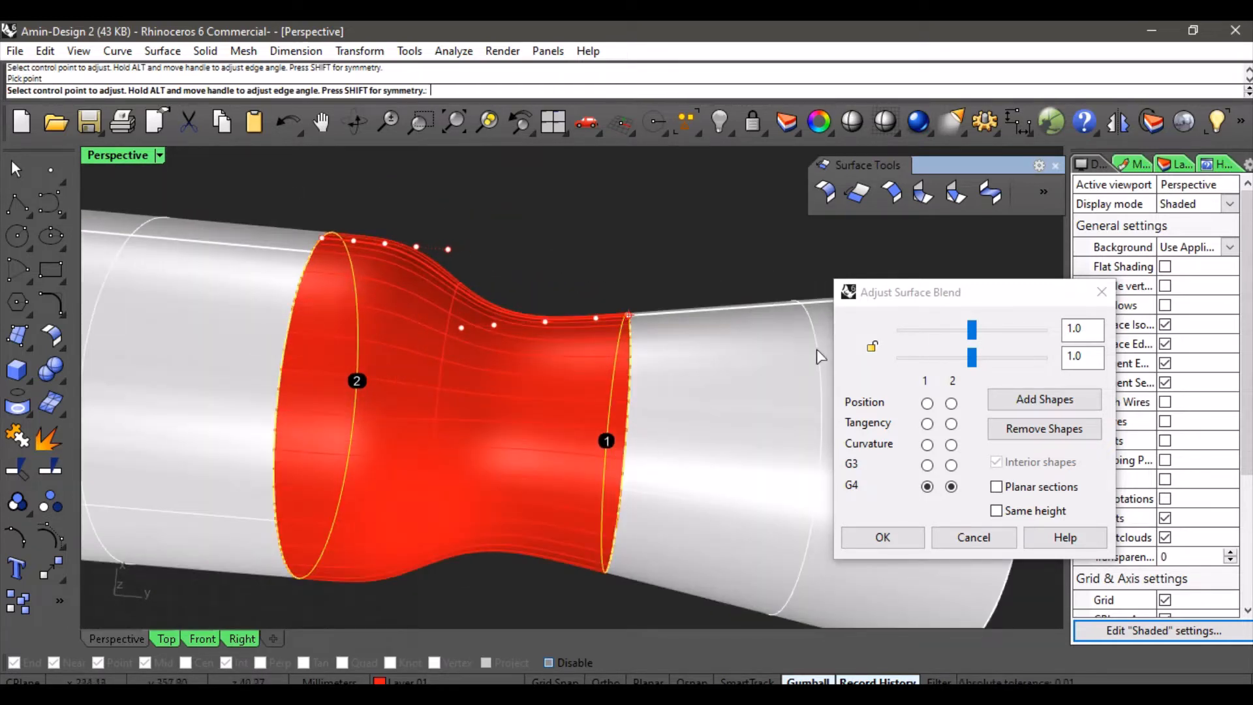
Step: Set the blend continuity back to Tangency at both edge 1 and edge 2
left_click(926, 424)
left_click(951, 424)
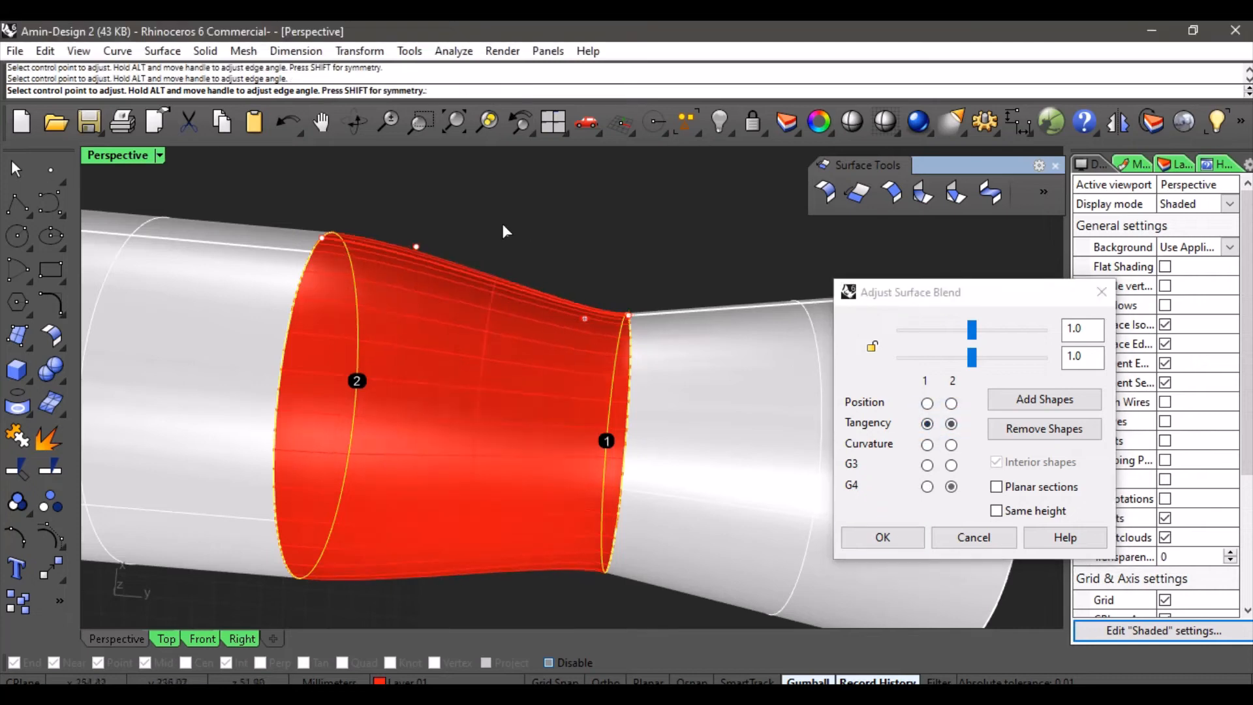
scroll(503, 224, "down", 4)
right_click_drag(505, 281, 505, 195)
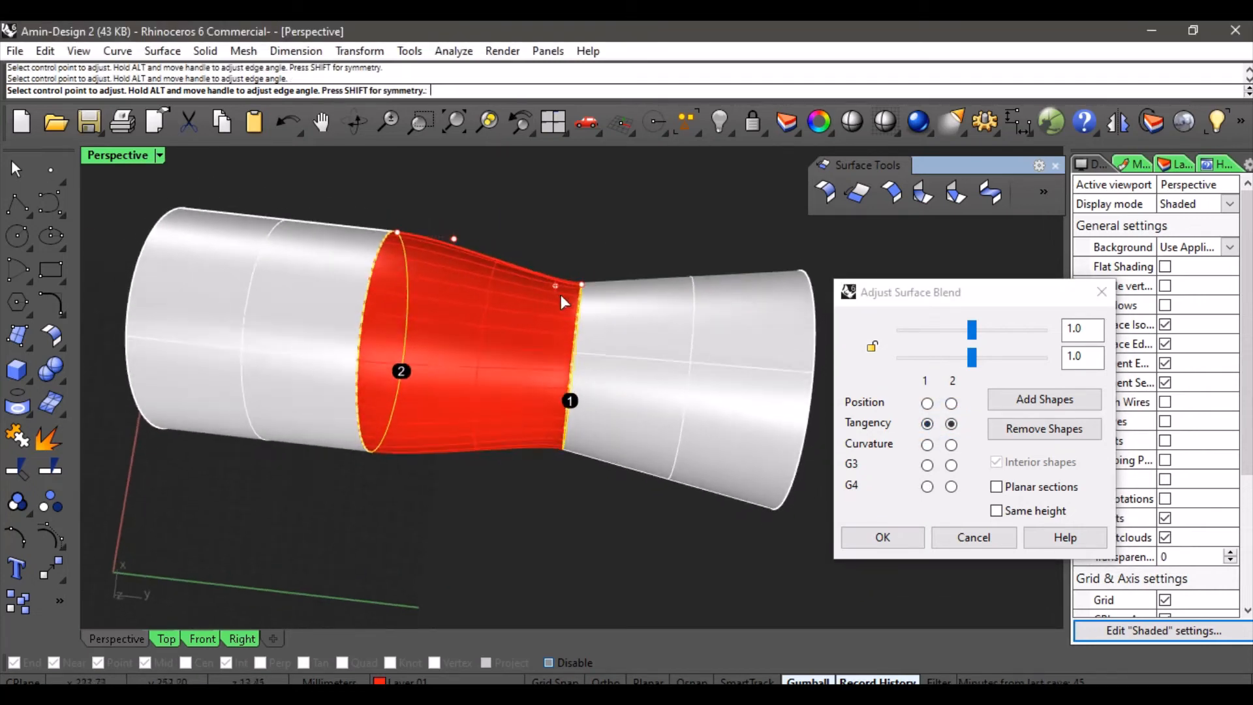
Step: Shift the blend's control points past each other to sharpen the Tangency transition, and accept the surface blend
left_click_drag(556, 285, 483, 289)
left_click_drag(454, 239, 500, 243)
scroll(501, 234, "down", 3)
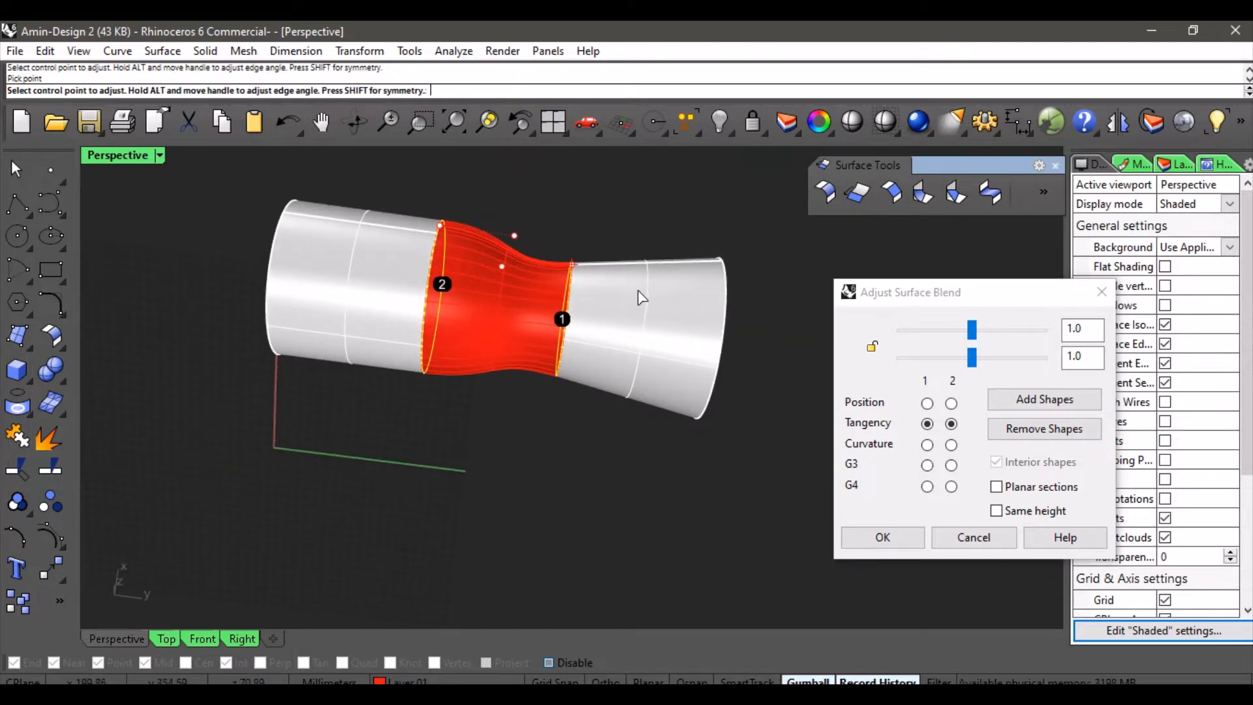
mouse_move(584, 316)
right_mouse_down()
mouse_move(560, 248)
mouse_move(590, 212)
mouse_move(562, 229)
right_mouse_up()
right_click(561, 229)
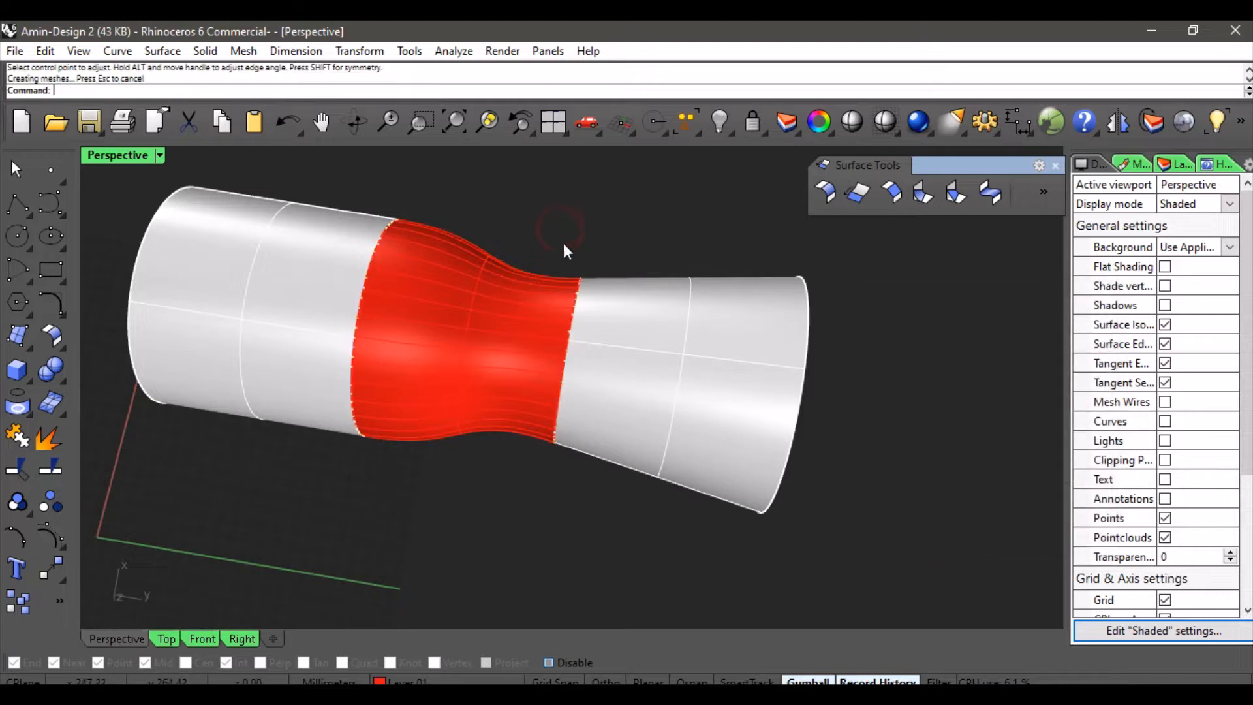
Step: Turn off surface edges and surface isocurves in the Shaded display settings to see the blend without lines
scroll(530, 284, "down", 4)
right_click_drag(530, 285, 627, 244)
scroll(599, 227, "up", 3)
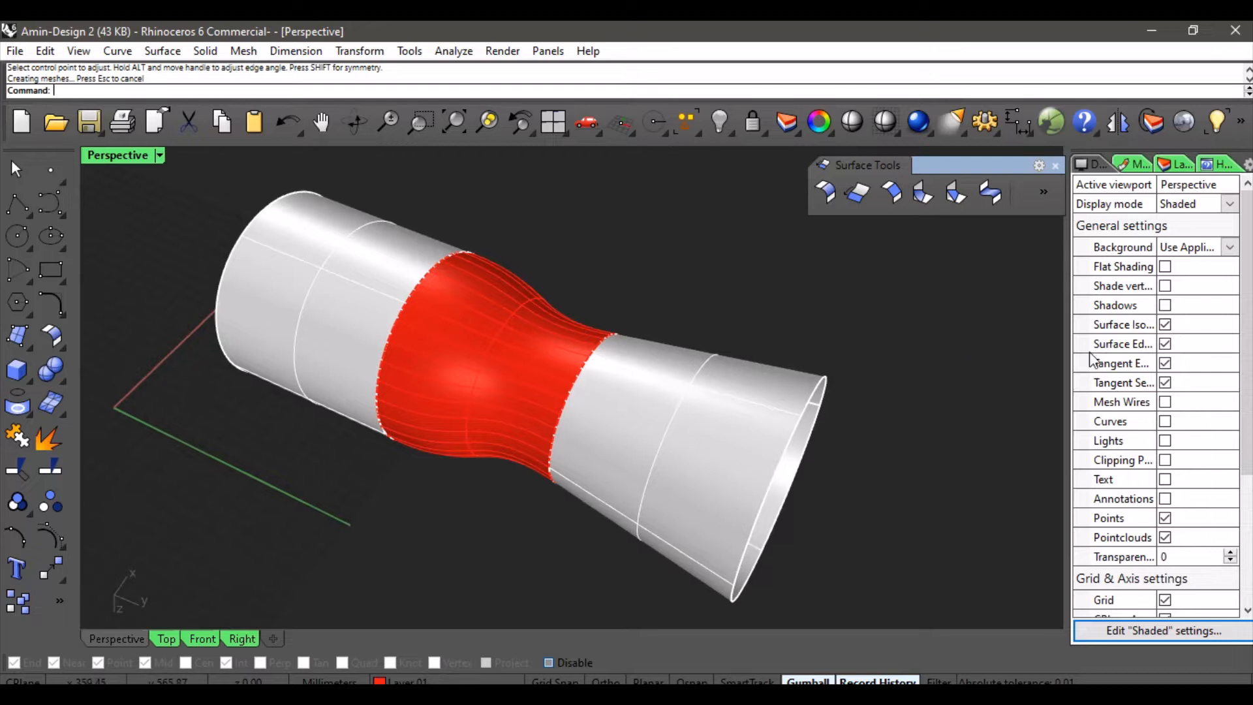
left_click(1165, 343)
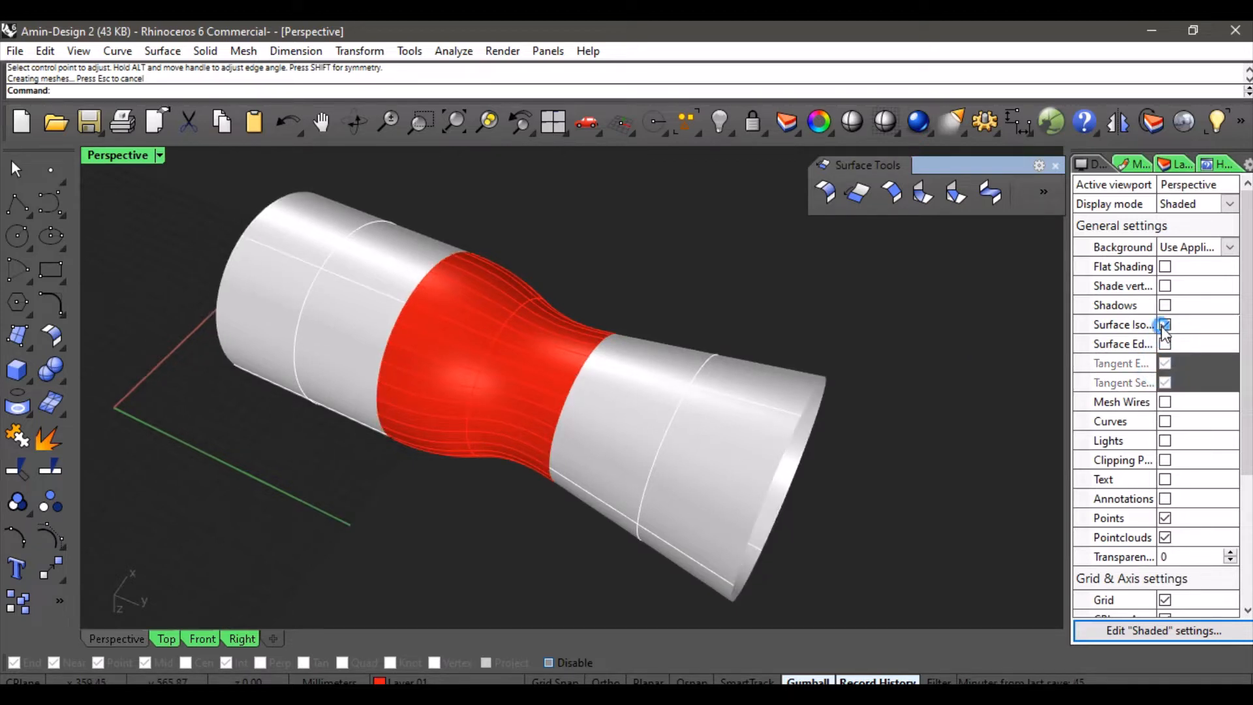
left_click(1165, 324)
Step: Join the cylinder, the red blend surface and the cone into one polysurface
right_click_drag(710, 403, 530, 278)
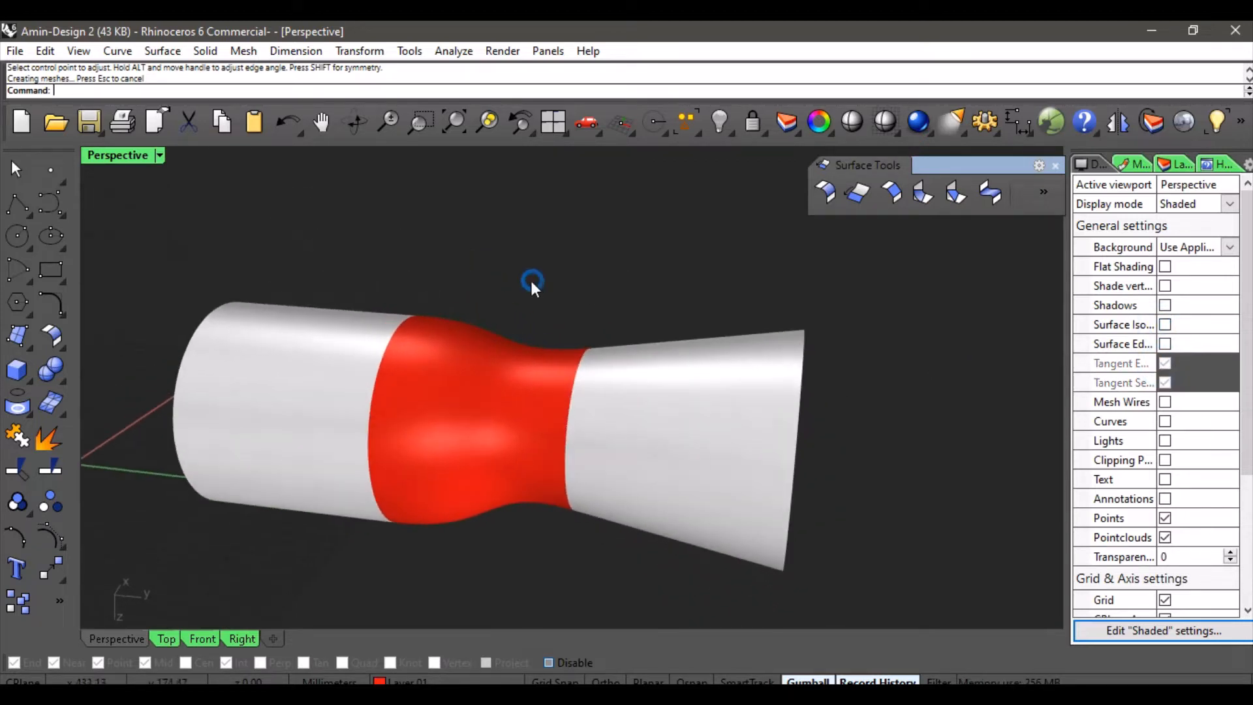
left_click(17, 436)
left_click(322, 346)
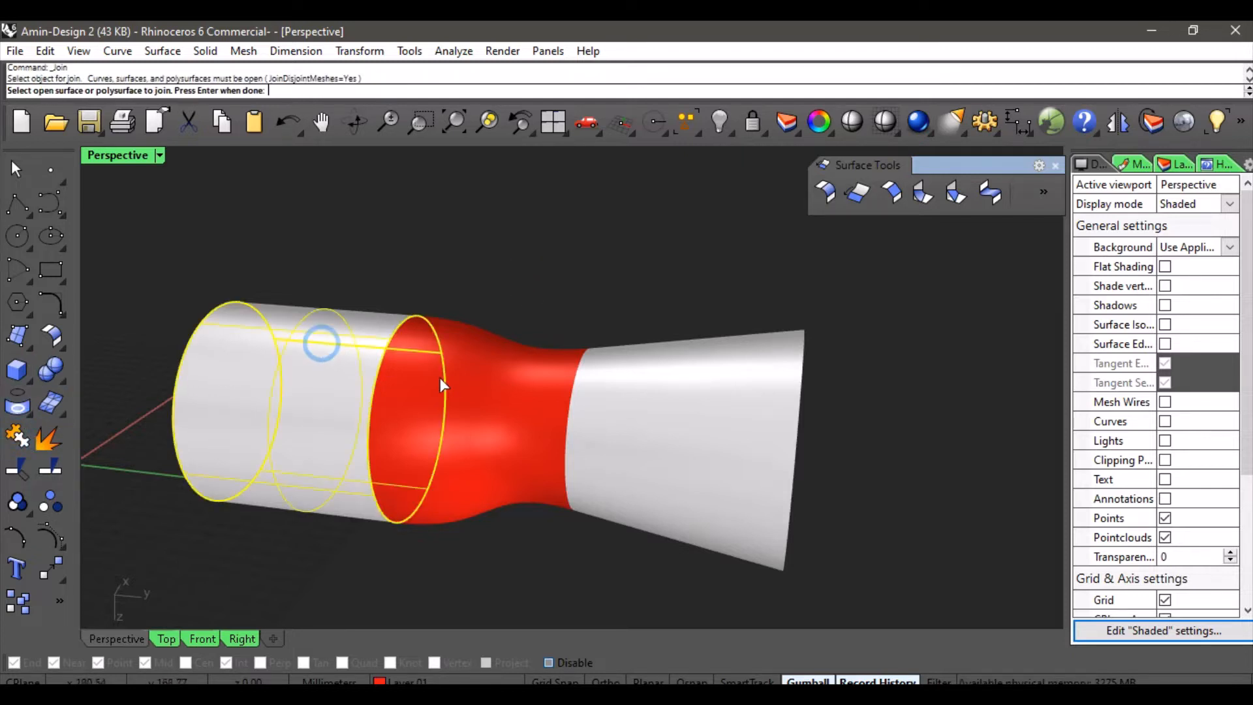
left_click(509, 389)
left_click(632, 405)
right_click(600, 274)
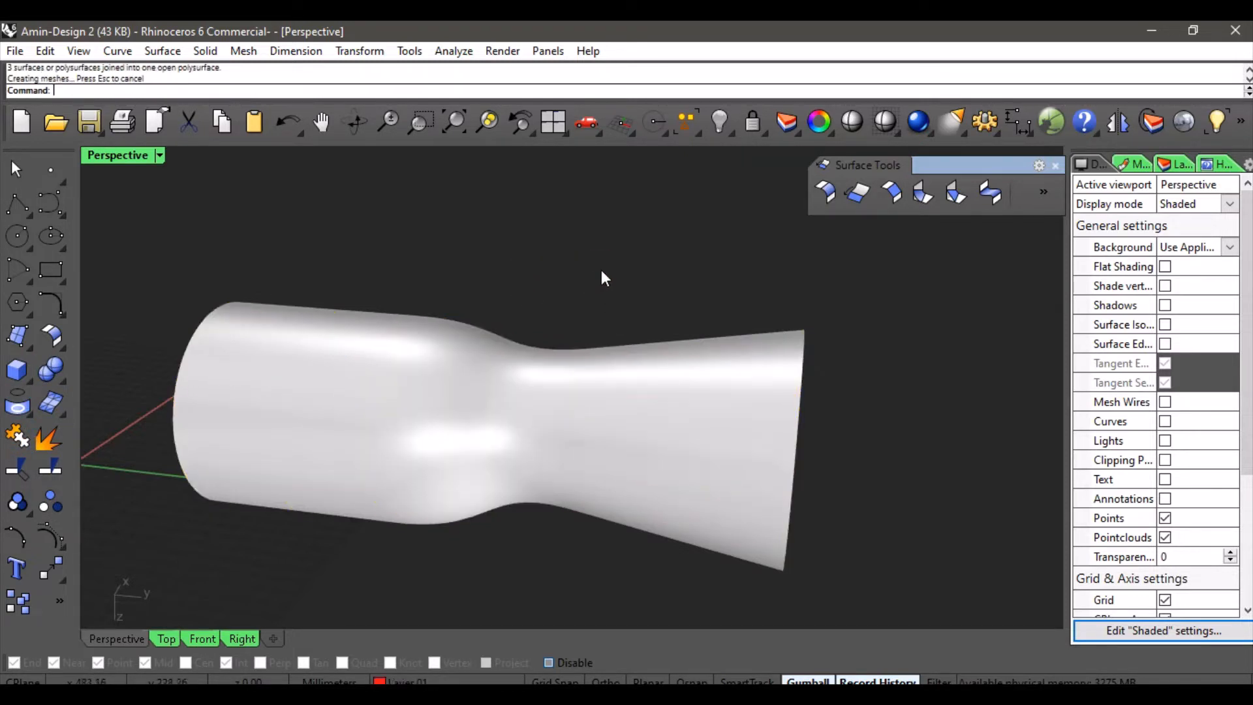
Step: Inspect the joined polysurface's smooth shading, and turn surface edges and isocurves back on in the display settings
right_click_drag(601, 270, 825, 371)
mouse_move(554, 470)
right_mouse_down()
mouse_move(587, 366)
mouse_move(652, 414)
mouse_move(610, 507)
mouse_move(453, 518)
right_mouse_up()
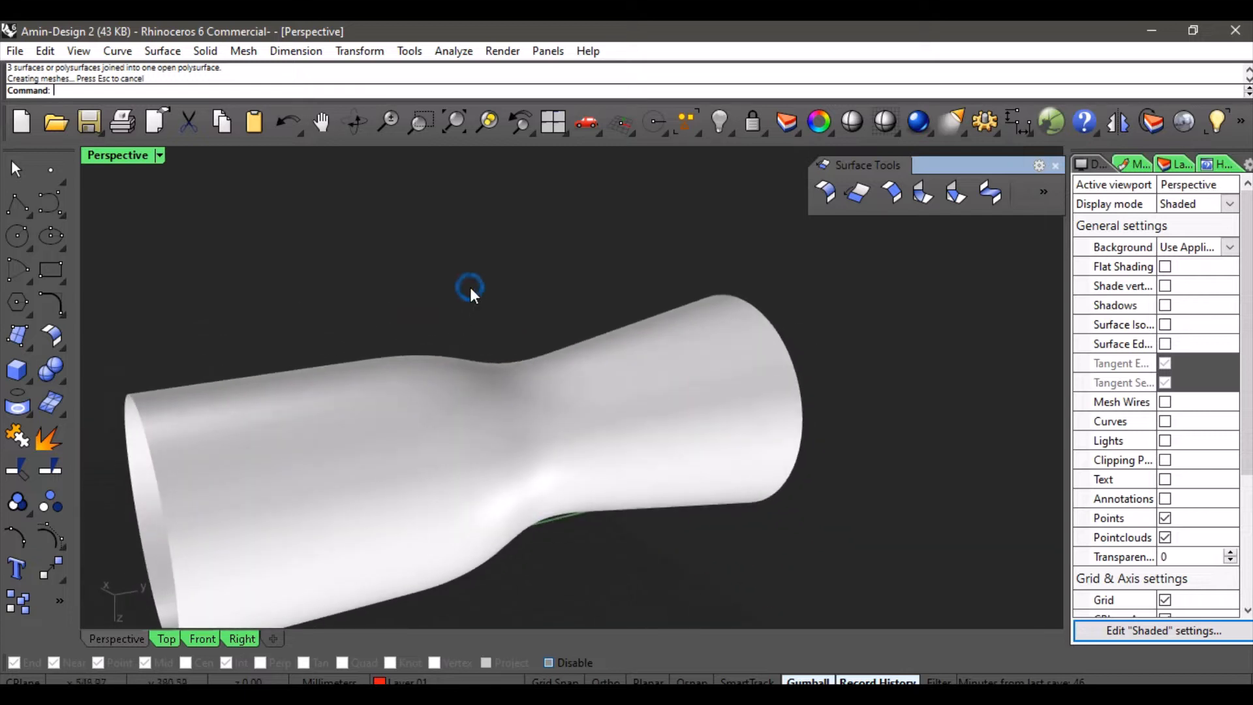
left_click(1166, 344)
left_click(1165, 324)
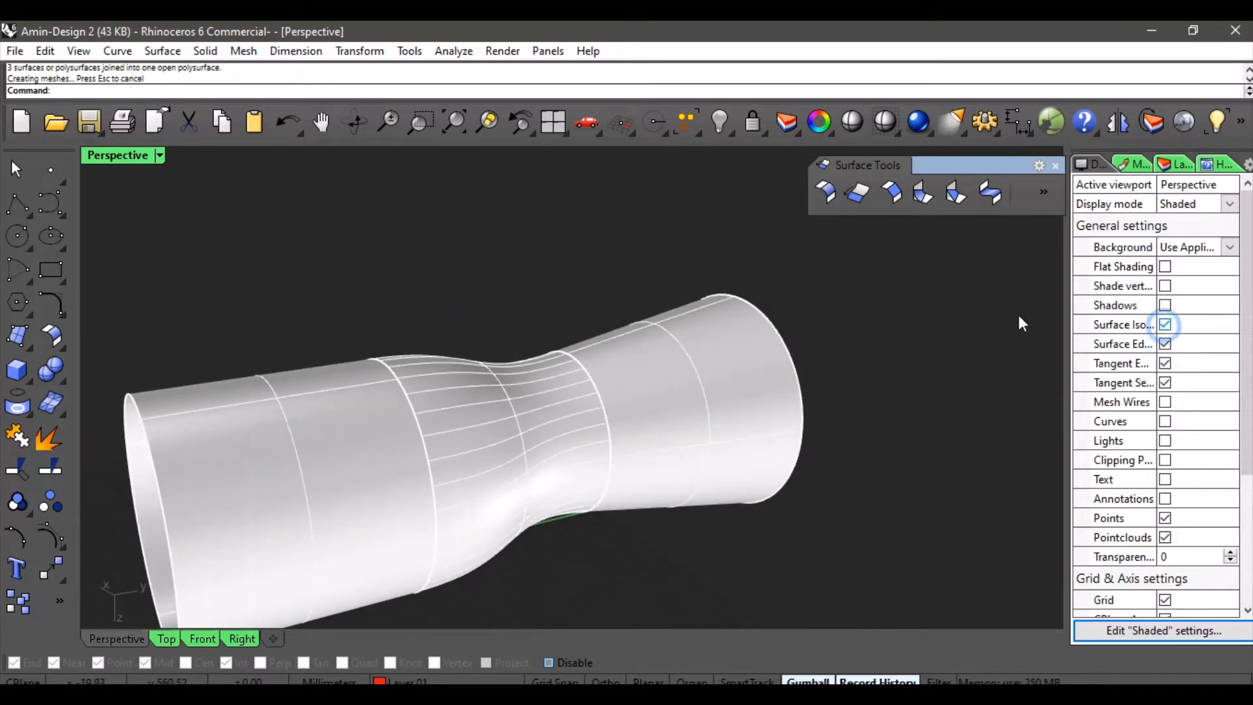
Step: Show the hidden red ellipsoid and blue sphere
scroll(646, 243, "down", 5)
right_click_drag(537, 265, 583, 318)
right_click_drag(641, 284, 698, 142)
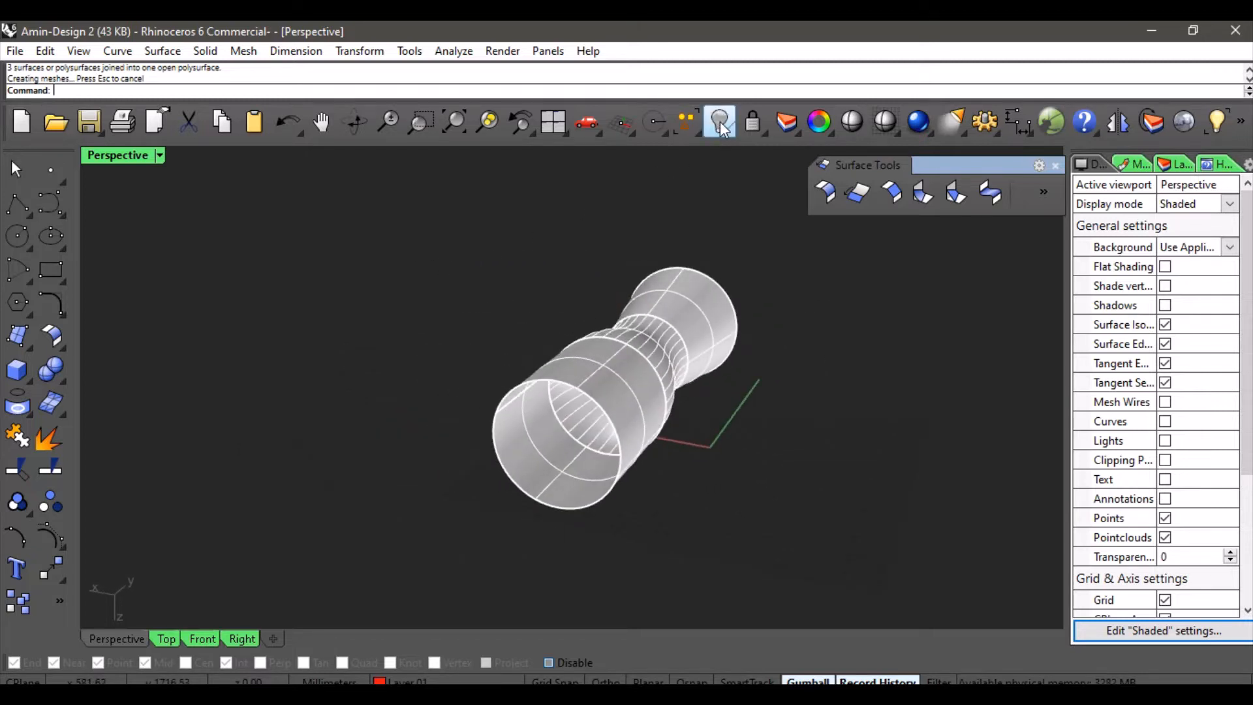
right_click(720, 122)
right_click_drag(740, 254, 685, 280, "shift")
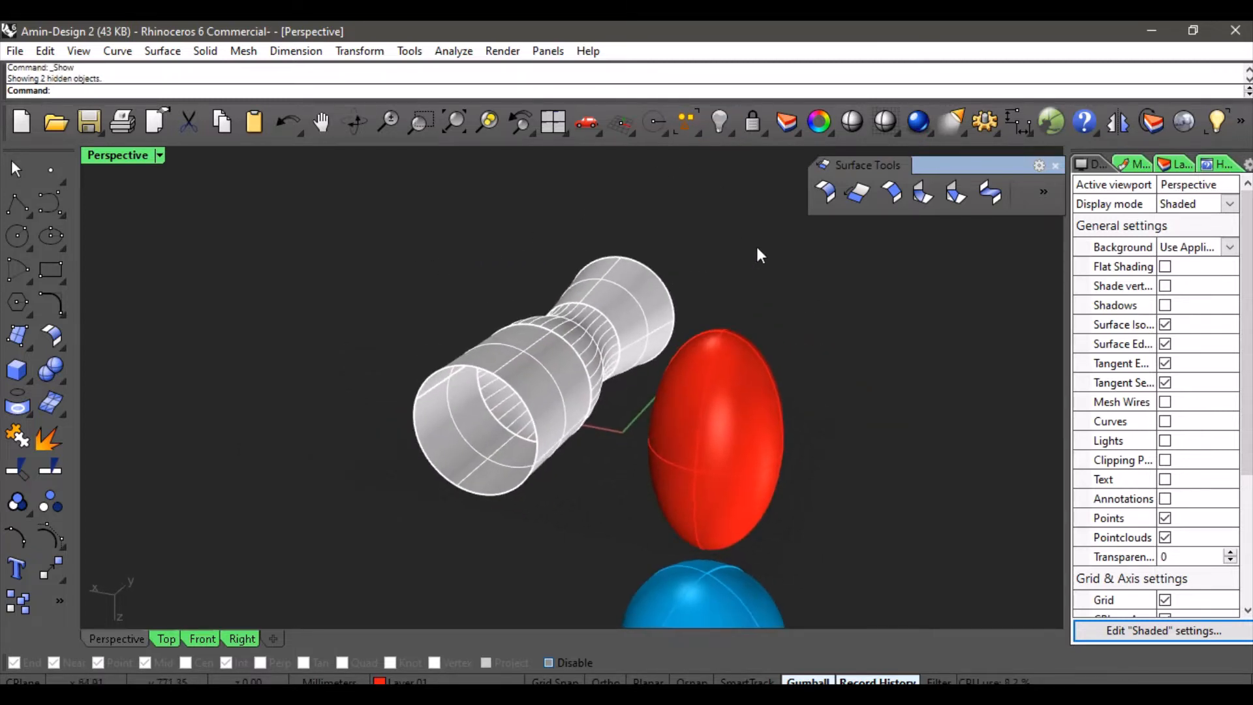
Step: Hide the joined cylinder-and-cone polysurface
right_click_drag(757, 251, 701, 355)
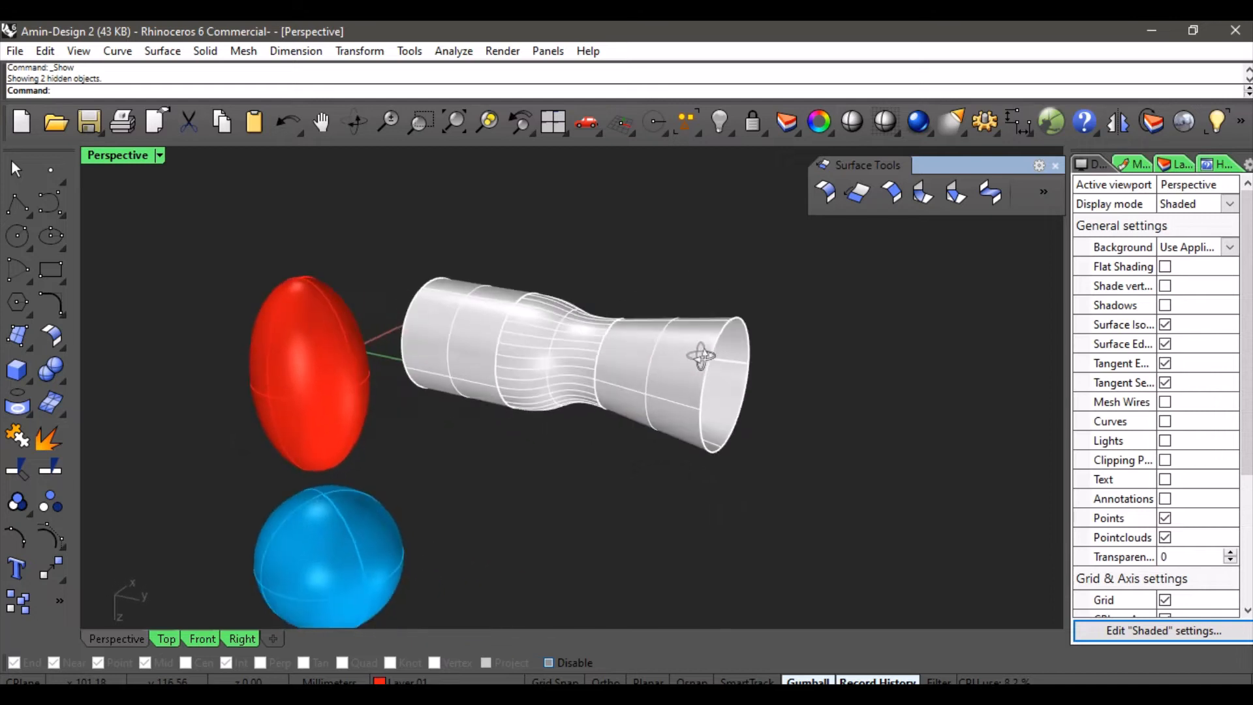
left_click(609, 325)
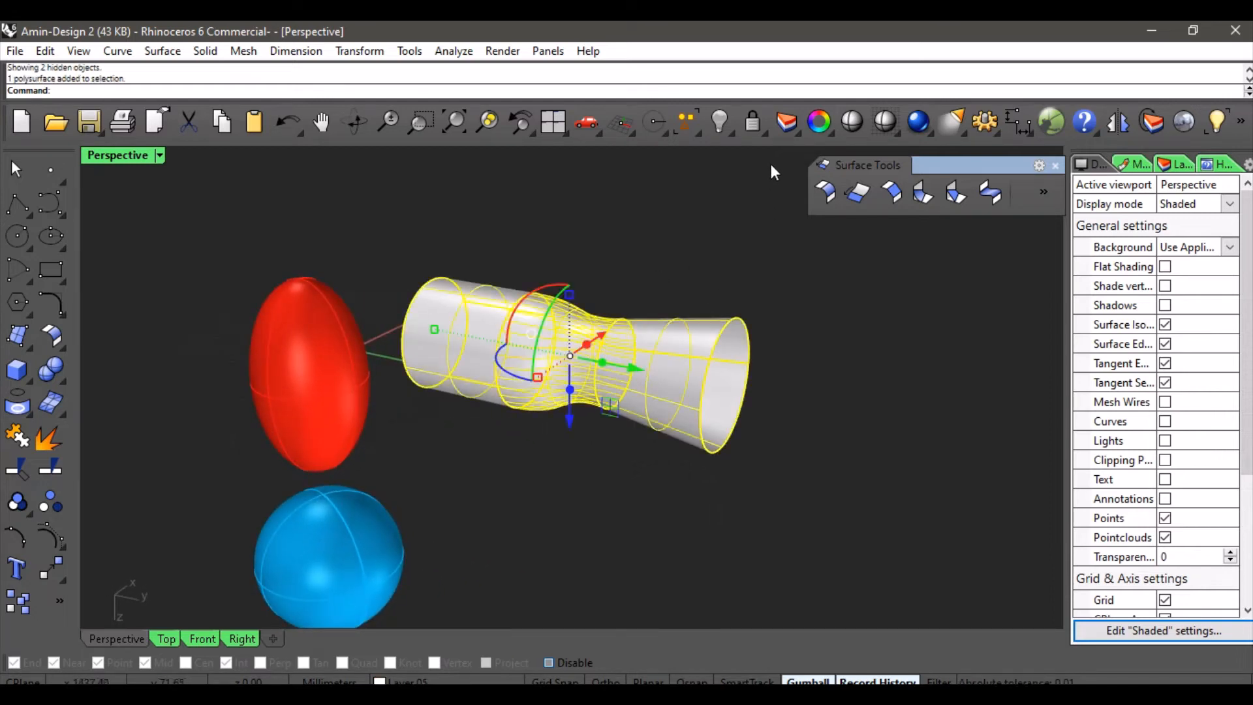
left_click(720, 122)
Step: In the Front view, draw a horizontal polyline about 218 mm long across the lower part of the blue sphere
right_click_drag(509, 405, 276, 541)
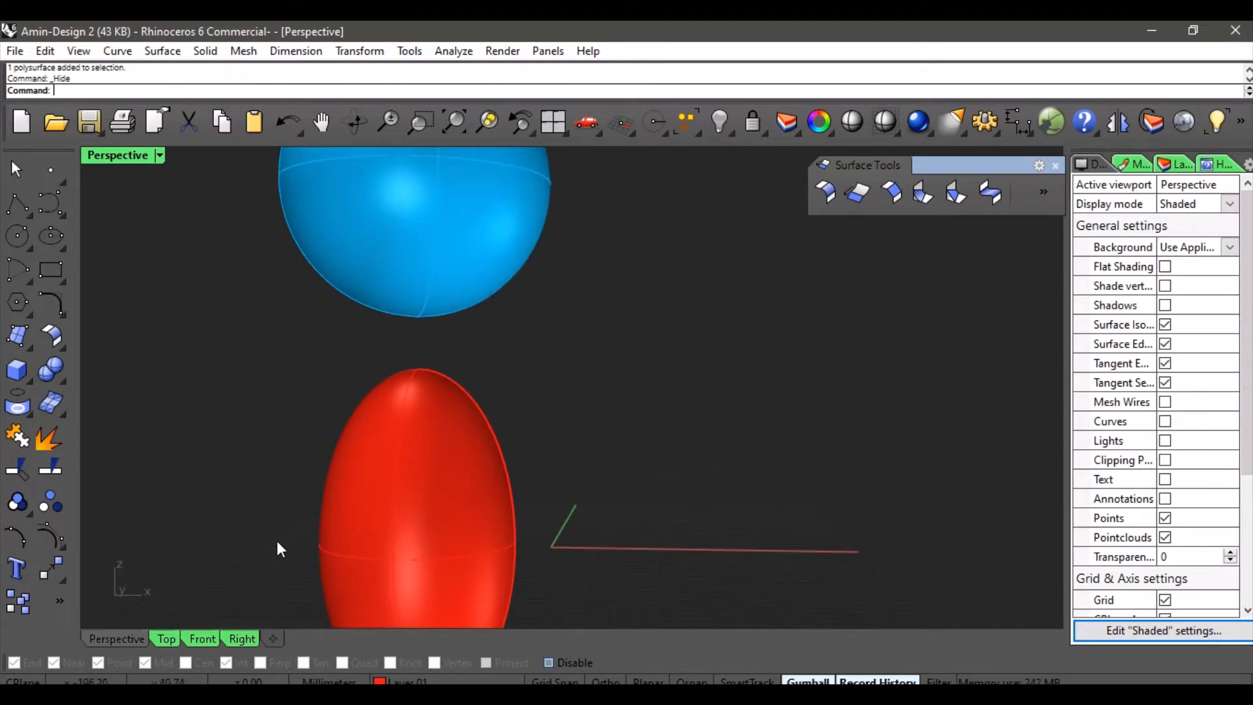
left_click(202, 638)
right_click_drag(440, 329, 527, 335)
scroll(433, 330, "up", 3)
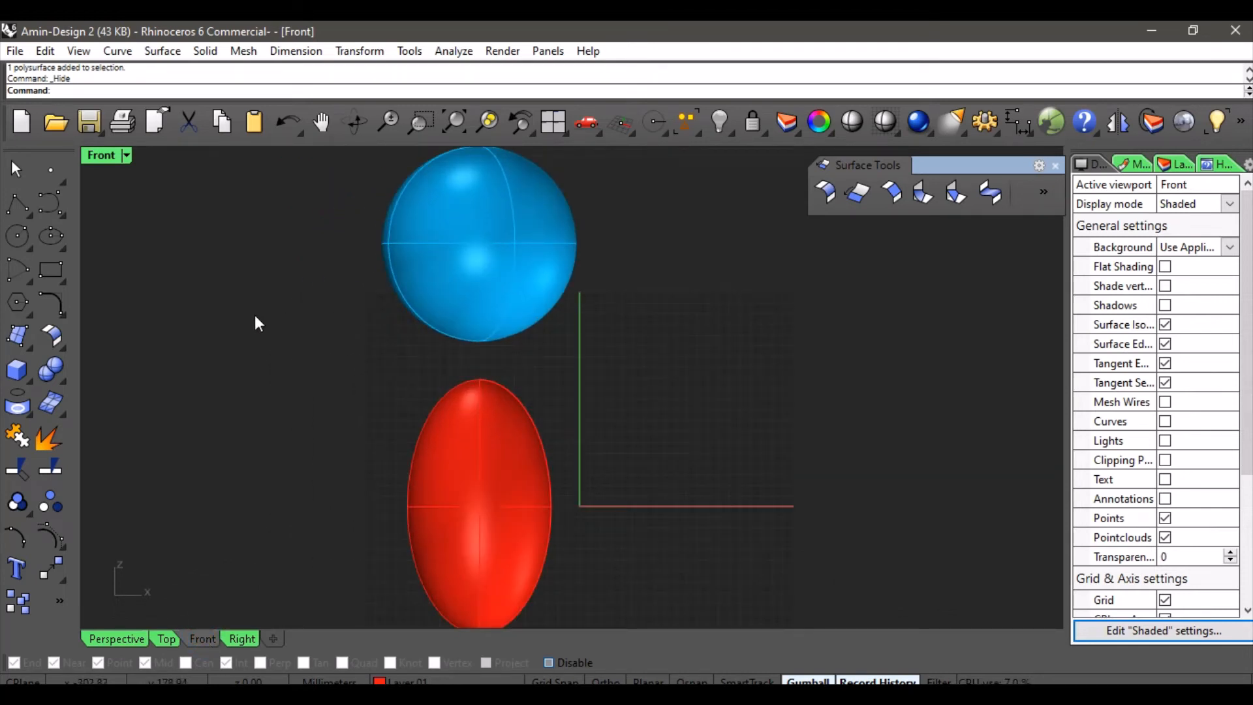
left_click(16, 203)
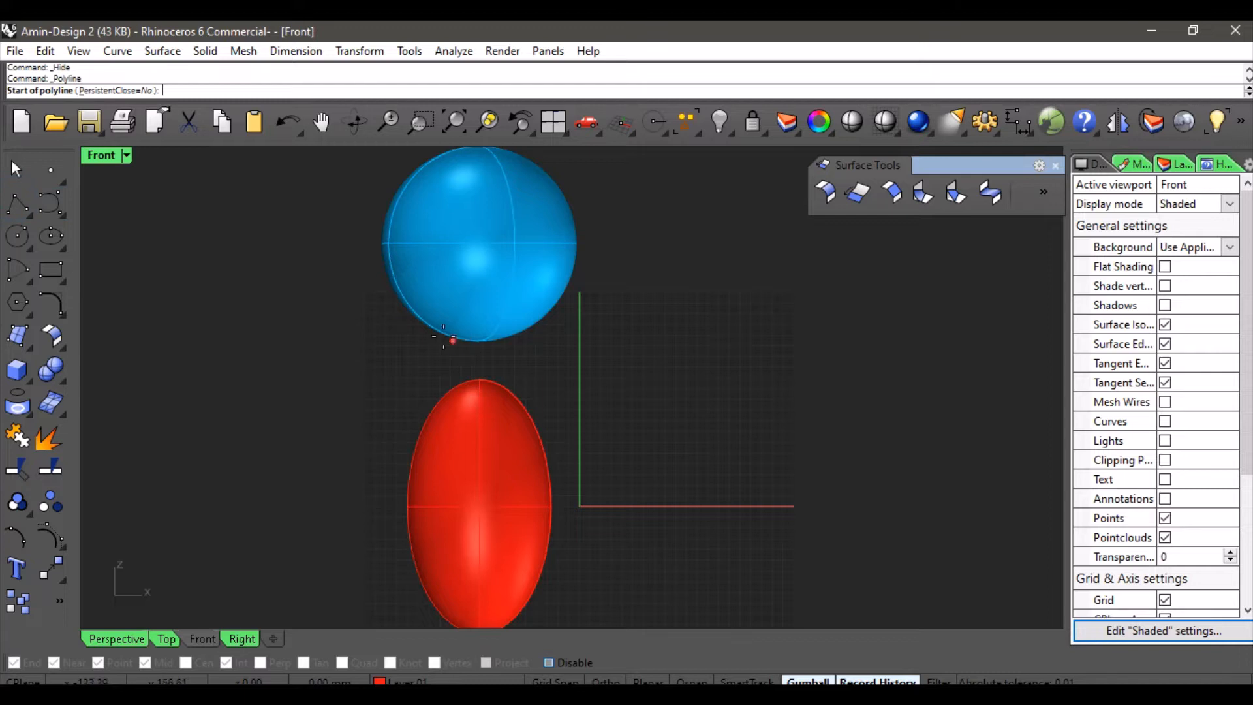
scroll(424, 323, "up", 2)
left_click(353, 300)
left_click(705, 293)
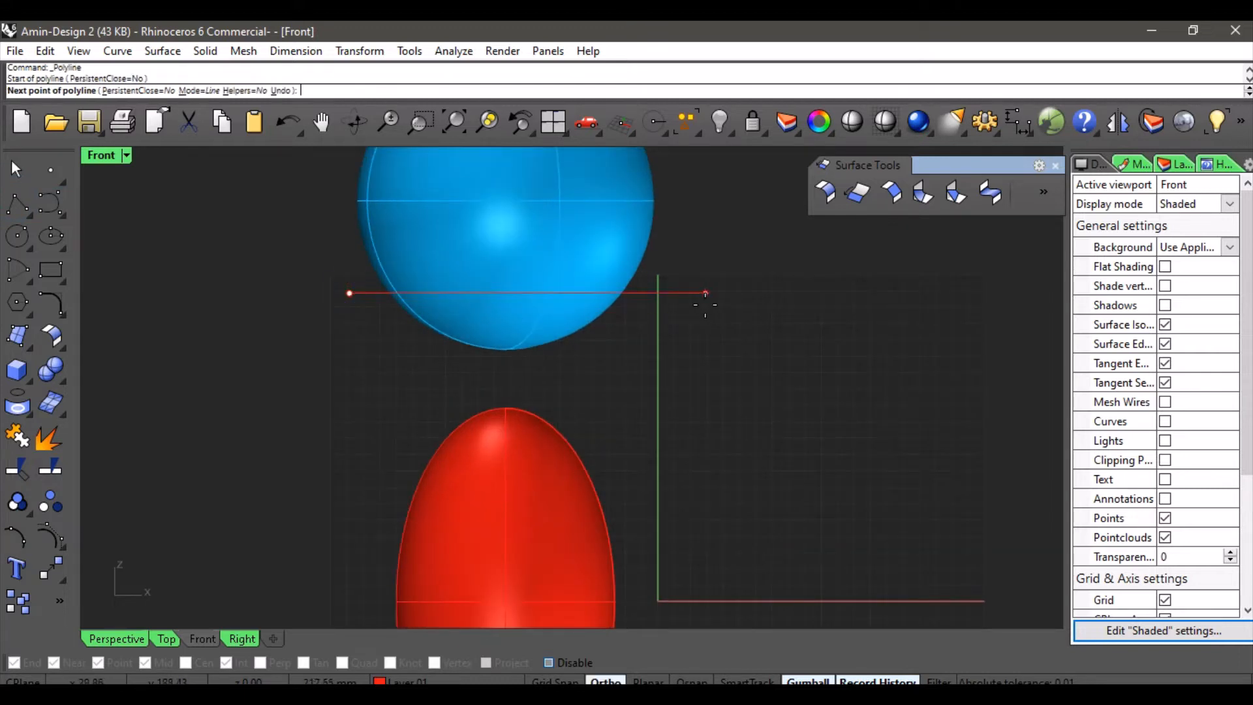
right_click(706, 304)
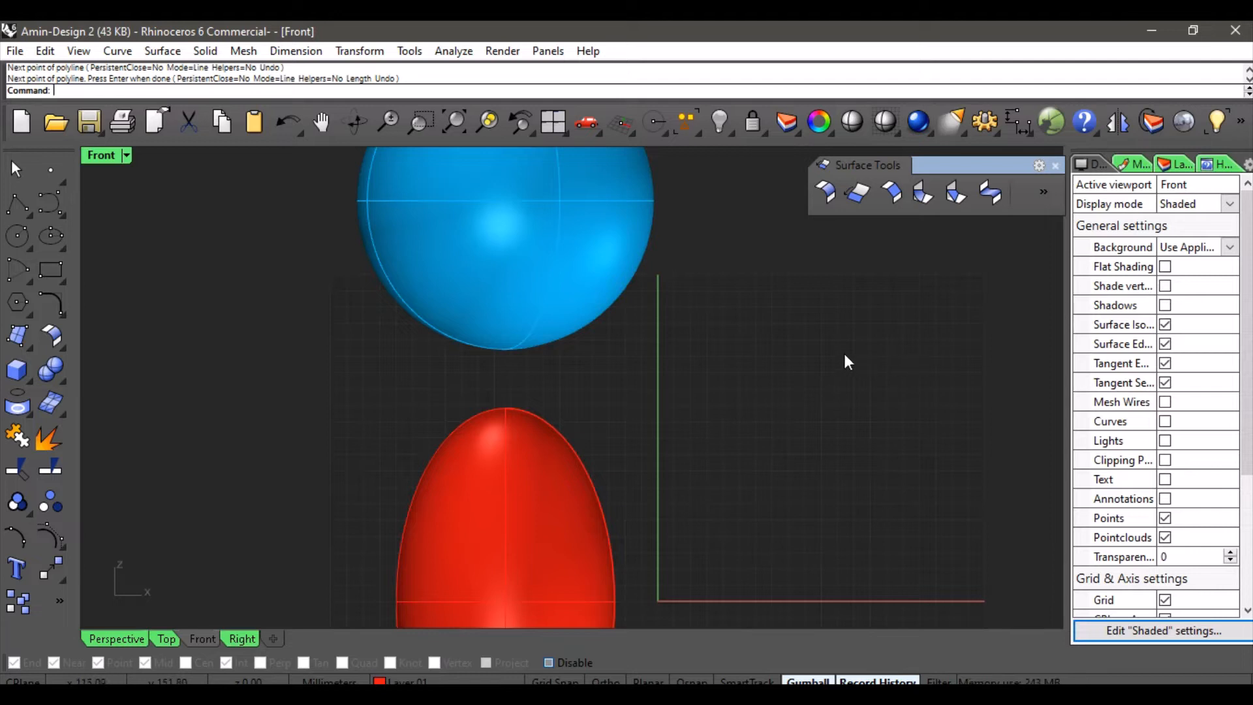
Step: Draw a horizontal polyline across the upper part of the red ellipsoid, extending past both of its sides
scroll(623, 382, "down", 2)
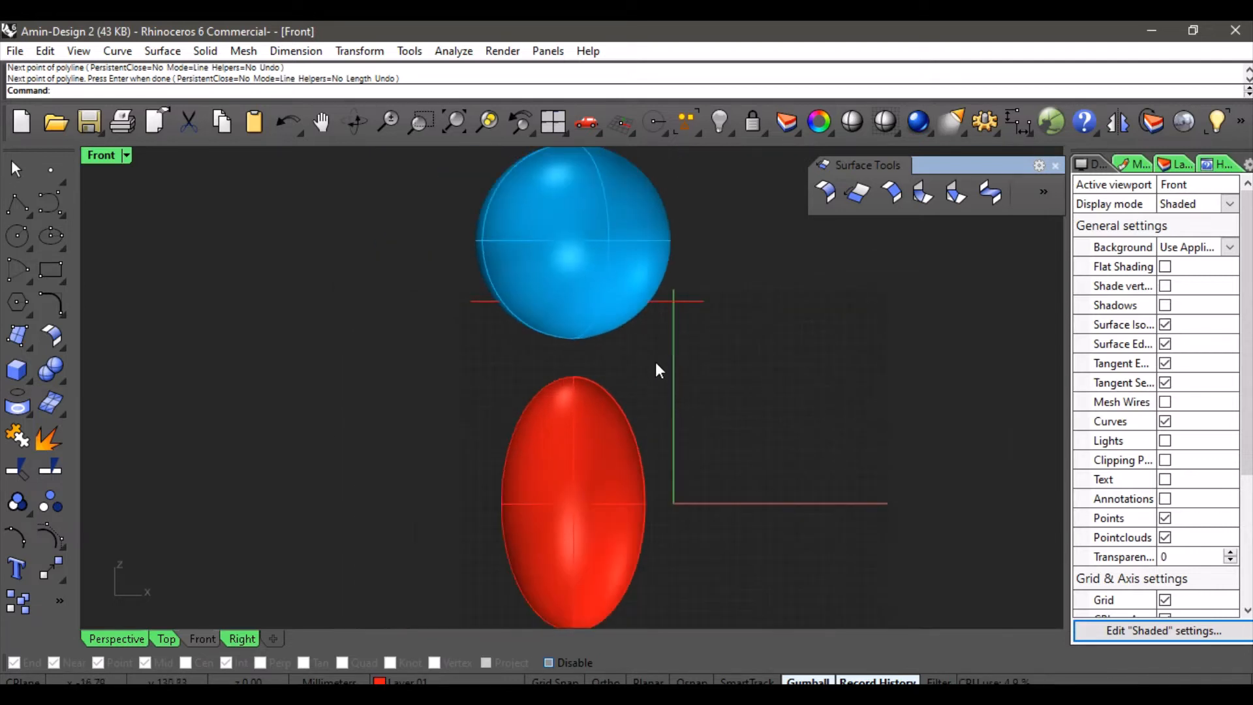
right_click_drag(657, 370, 643, 346)
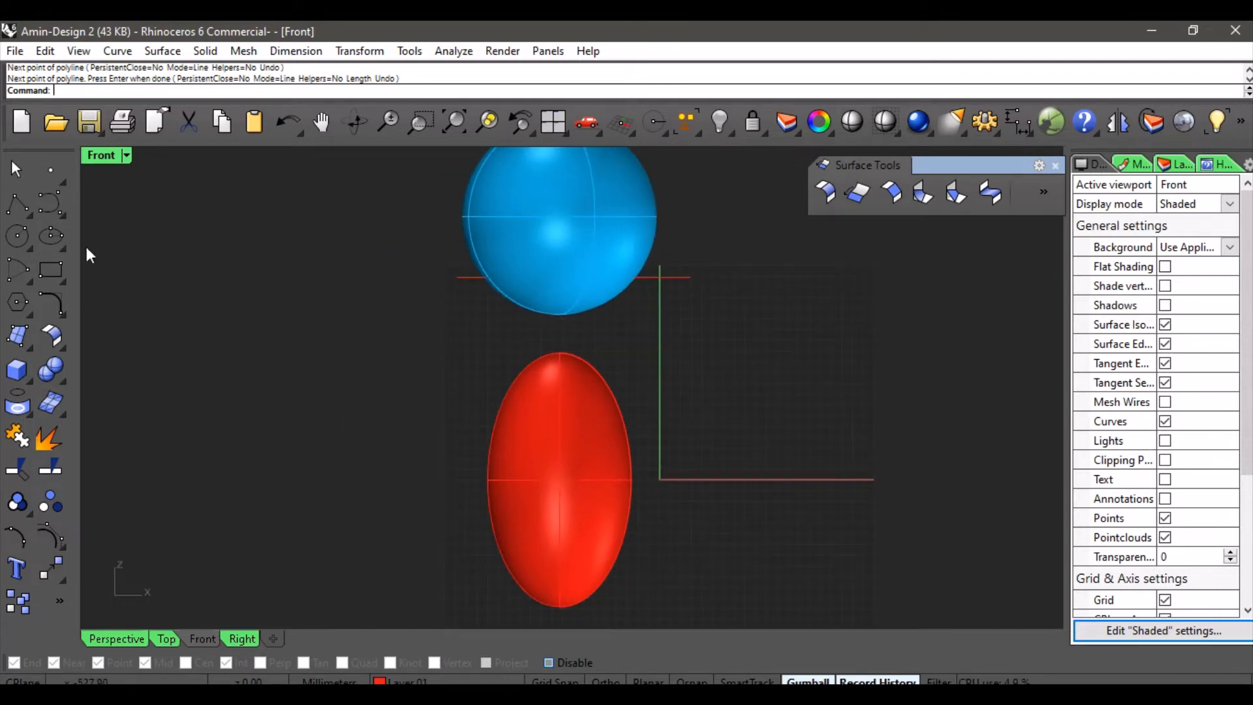
left_click(17, 205)
scroll(680, 403, "up", 3)
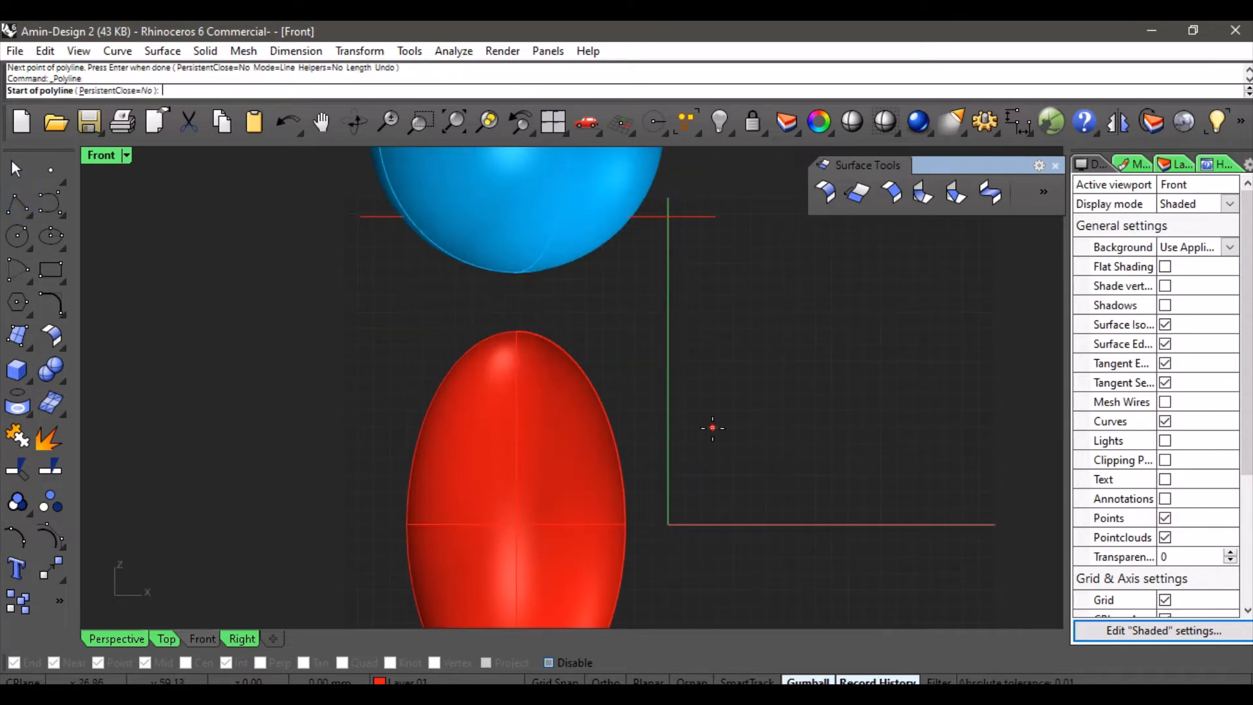
left_click(698, 369)
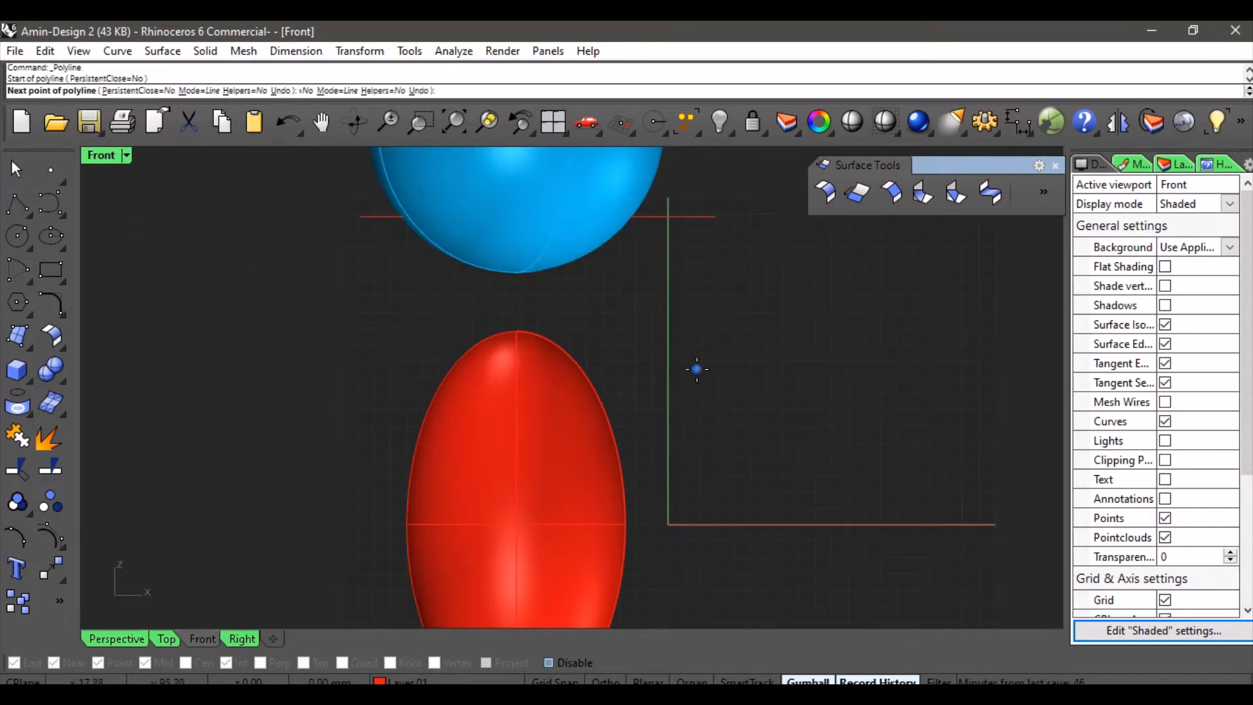
key("F8")
left_click(292, 369)
right_click(291, 370)
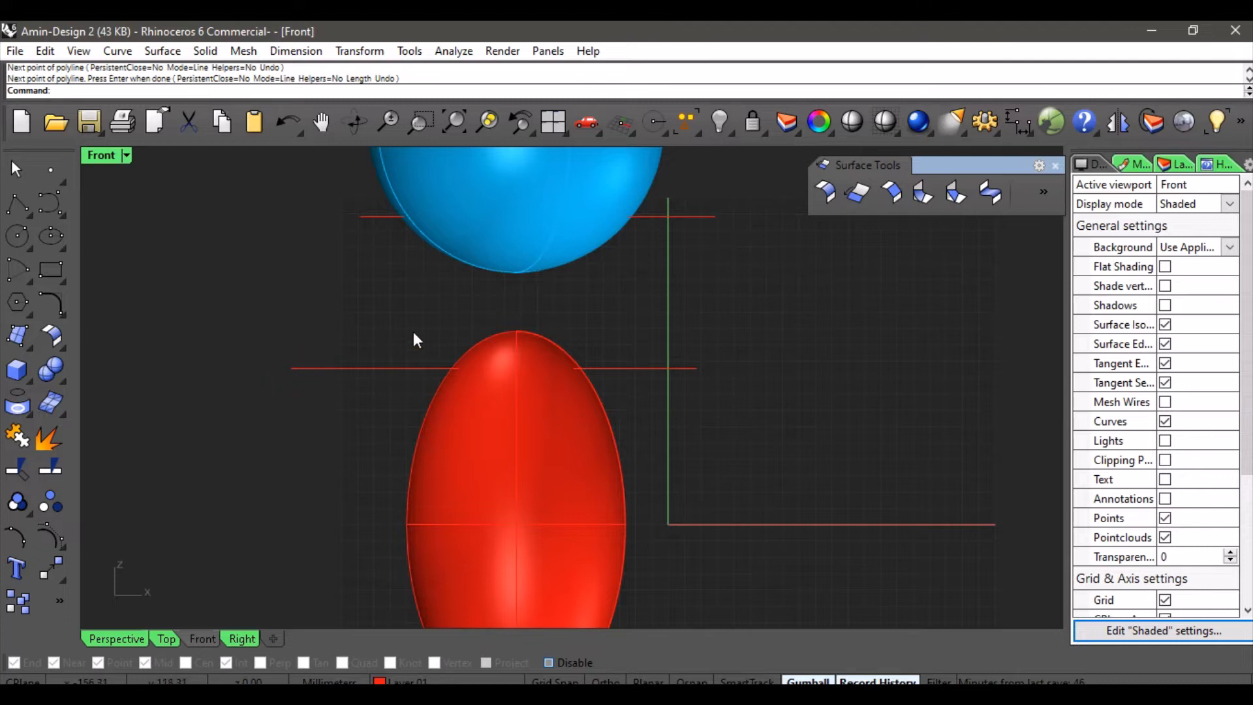
Step: Select both cutting lines in the Perspective view and move them along the Y axis, clear of the sphere and ellipsoid
left_click(114, 638)
scroll(496, 362, "down", 3)
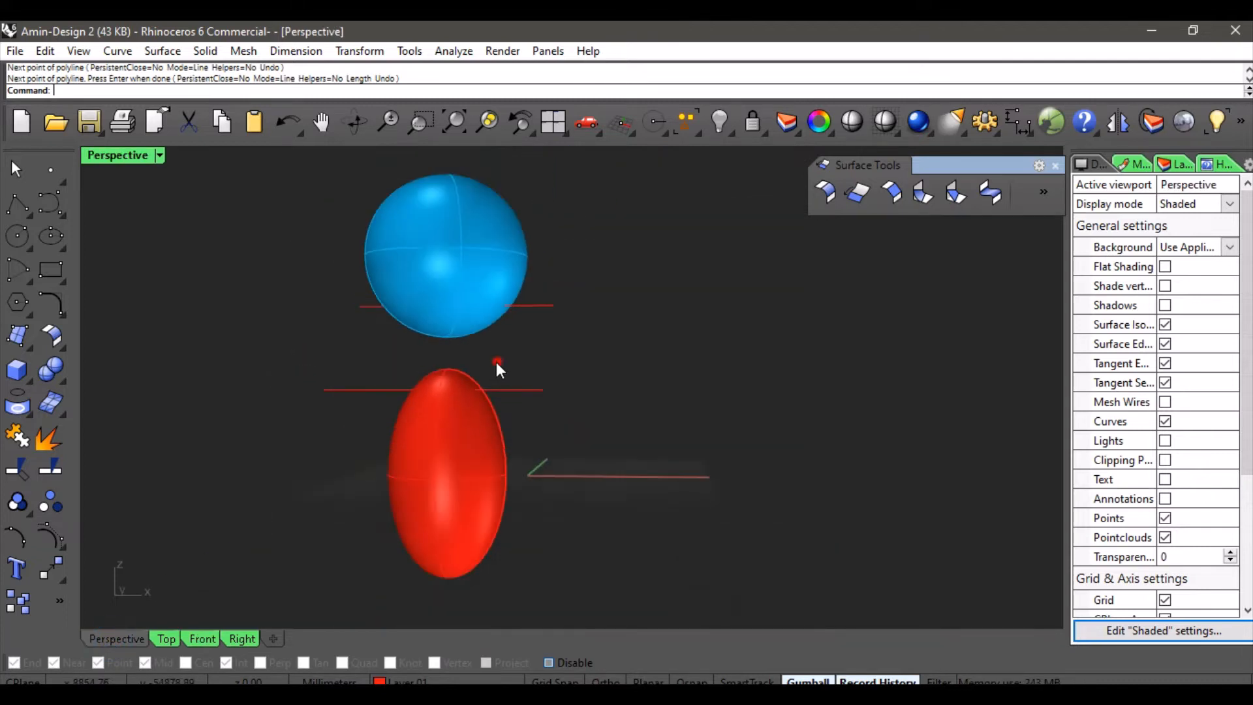
right_click_drag(496, 362, 272, 372)
scroll(428, 300, "up", 5)
right_click_drag(392, 366, 655, 352)
left_click_drag(656, 311, 567, 530)
right_click_drag(659, 430, 516, 429)
left_click(655, 394)
right_click_drag(641, 385, 659, 408)
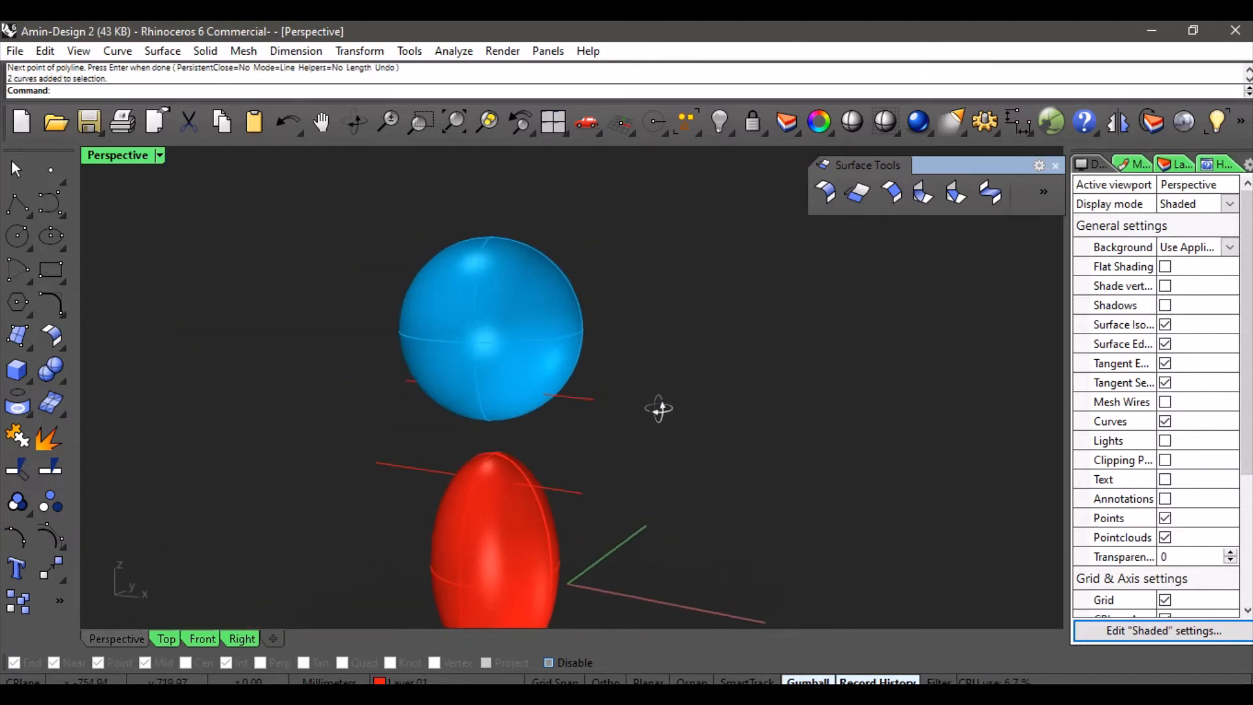
left_click_drag(603, 383, 567, 527)
right_click_drag(615, 479, 517, 419)
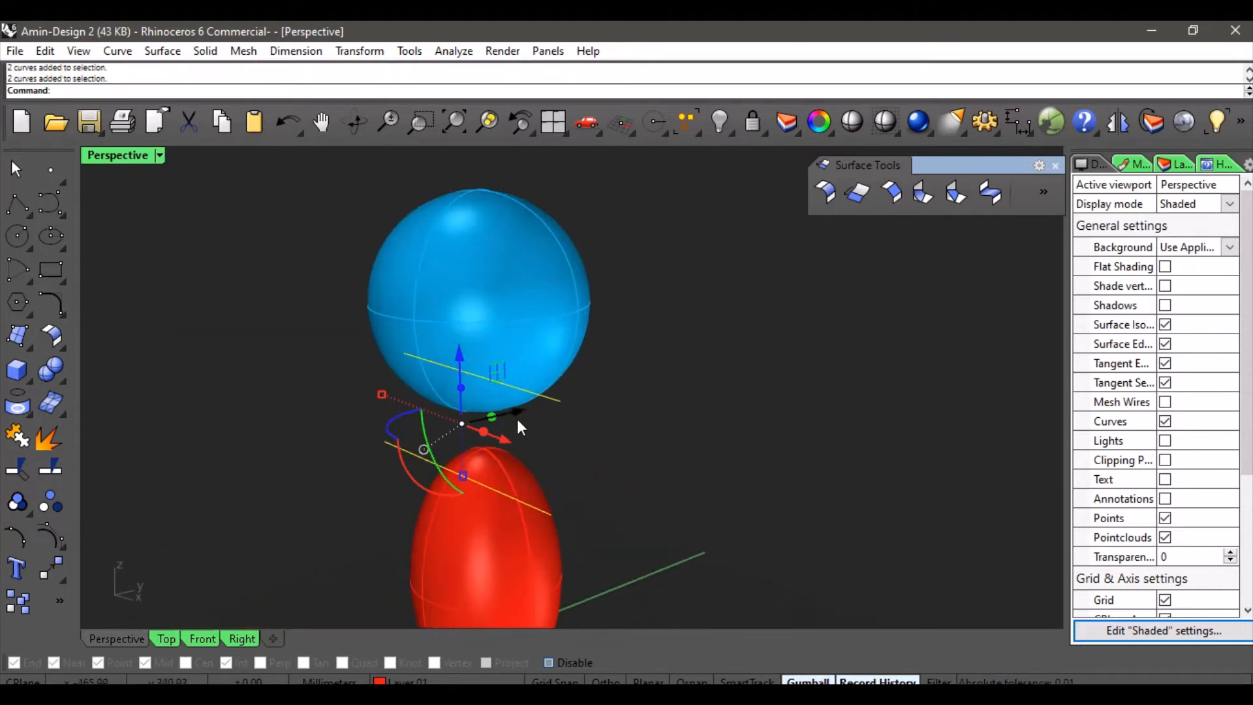
left_click_drag(517, 419, 390, 434)
left_click(674, 426)
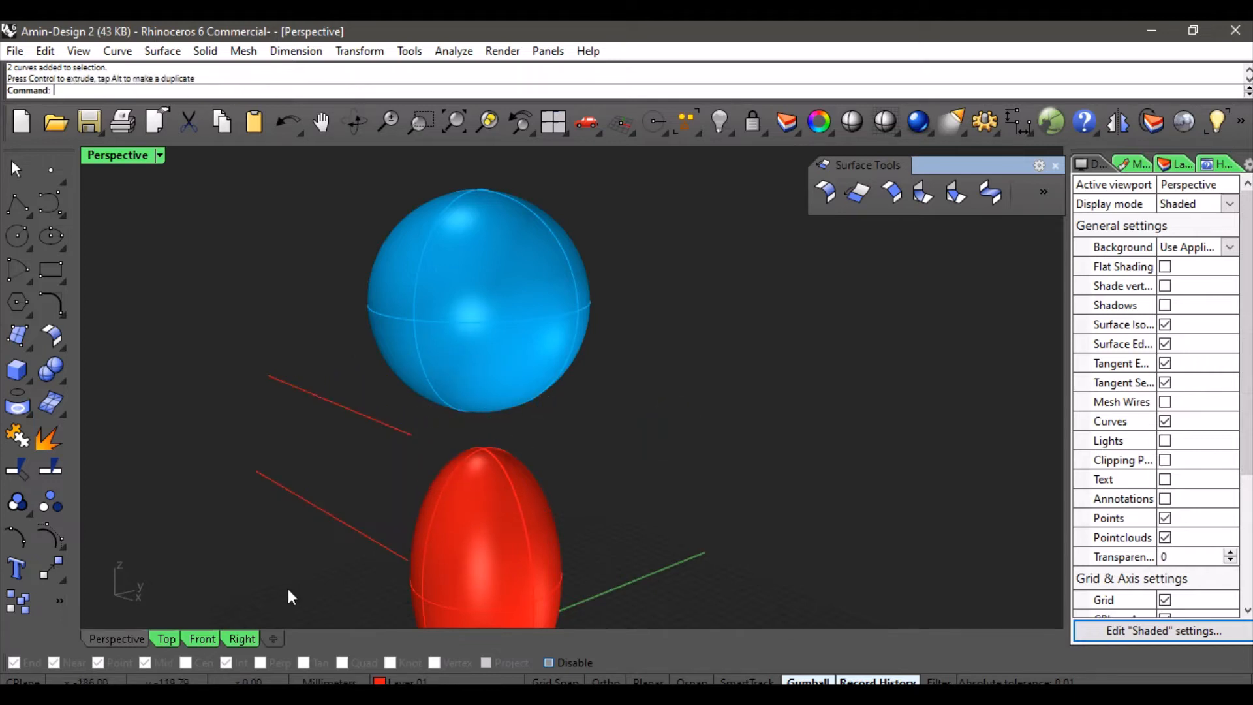
Step: In the Front view, split the blue sphere and red ellipsoid using the two horizontal lines as cutting objects
left_click(211, 639)
scroll(444, 454, "down", 2)
right_click_drag(501, 445, 586, 478)
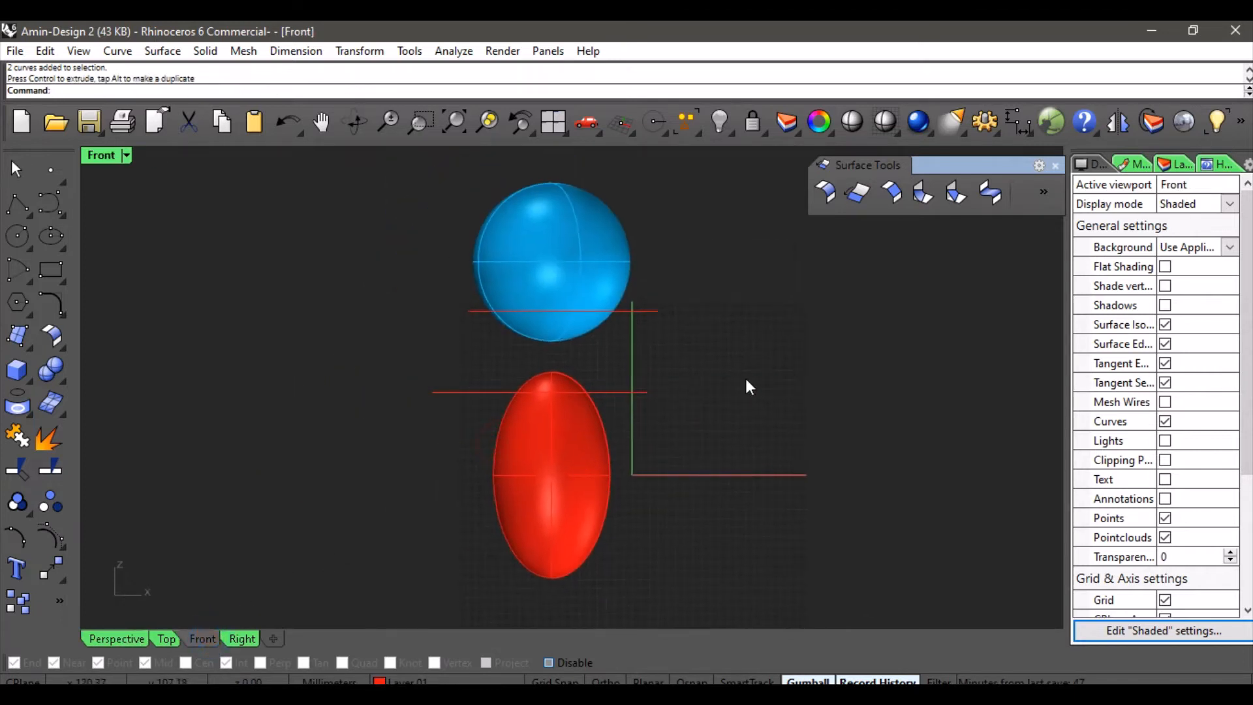
right_click_drag(746, 360, 720, 391)
scroll(602, 382, "up", 1)
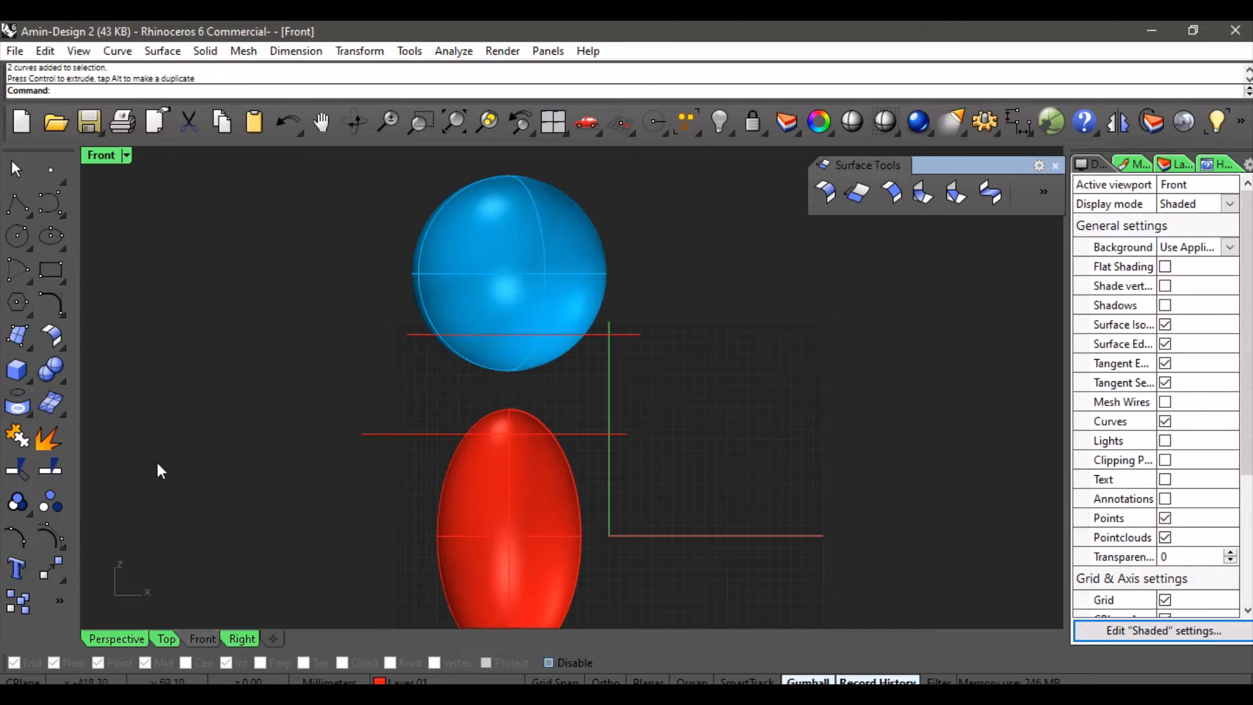
left_click(52, 470)
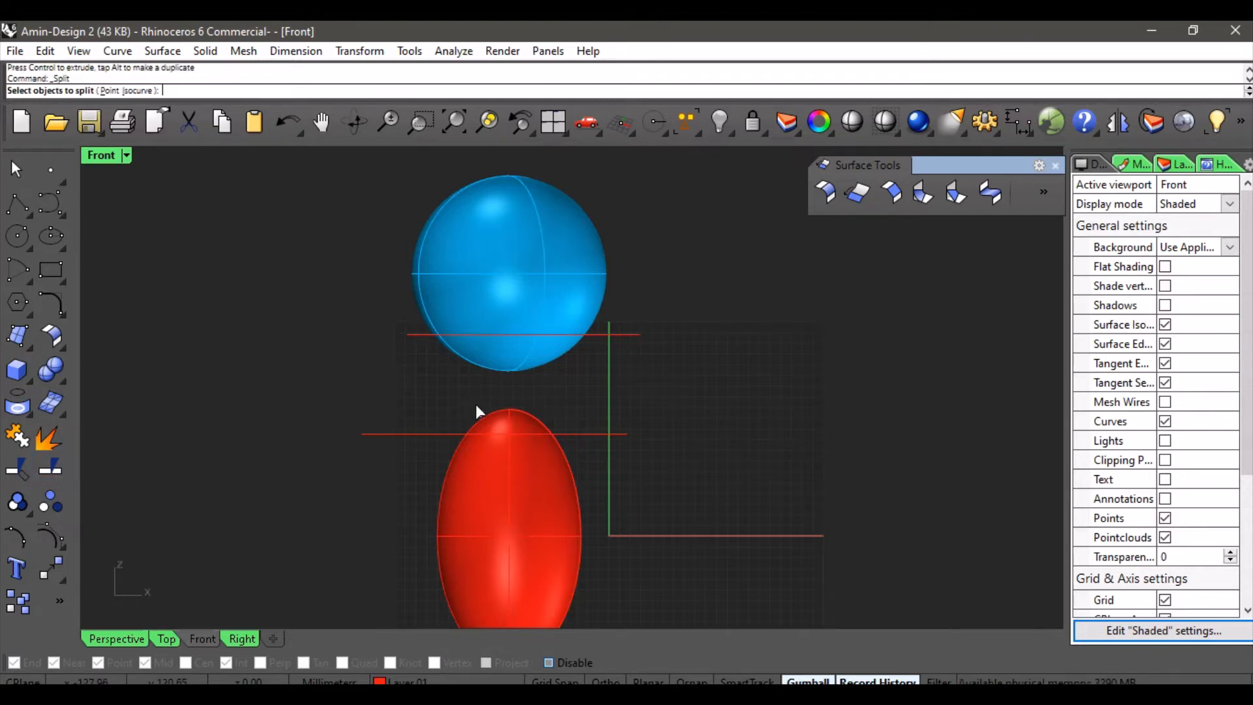
left_click(488, 288)
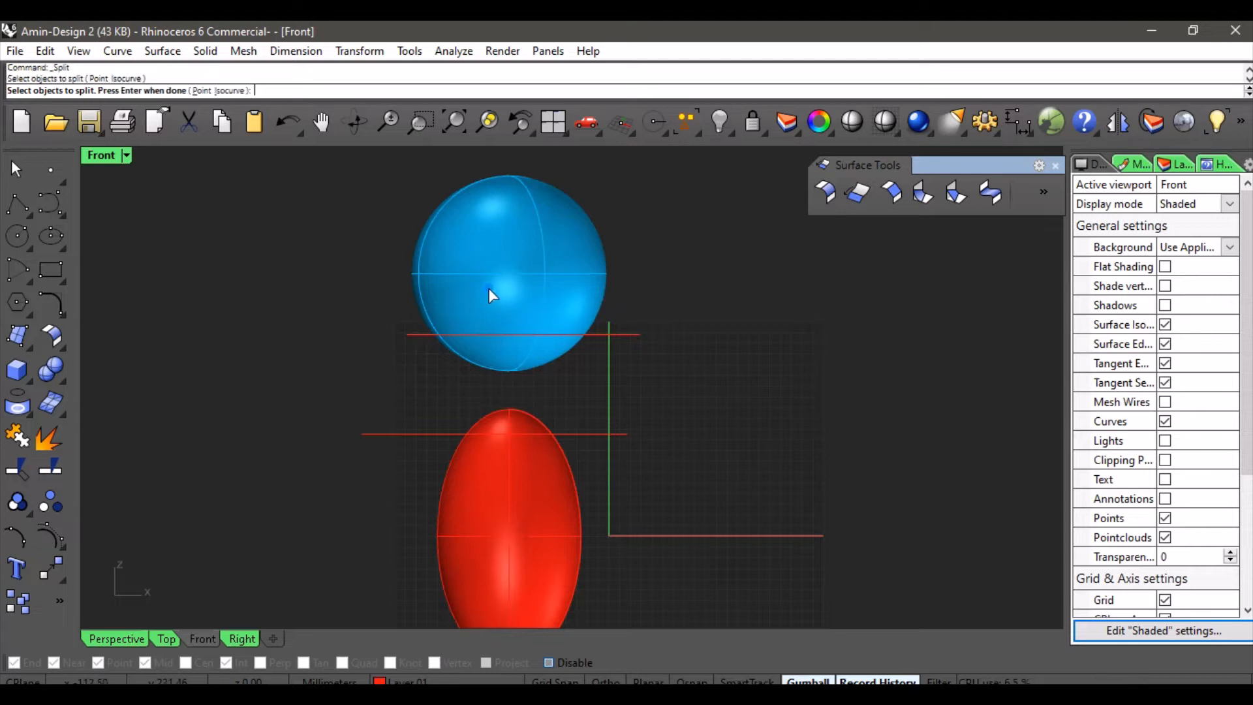
scroll(541, 398, "up", 4)
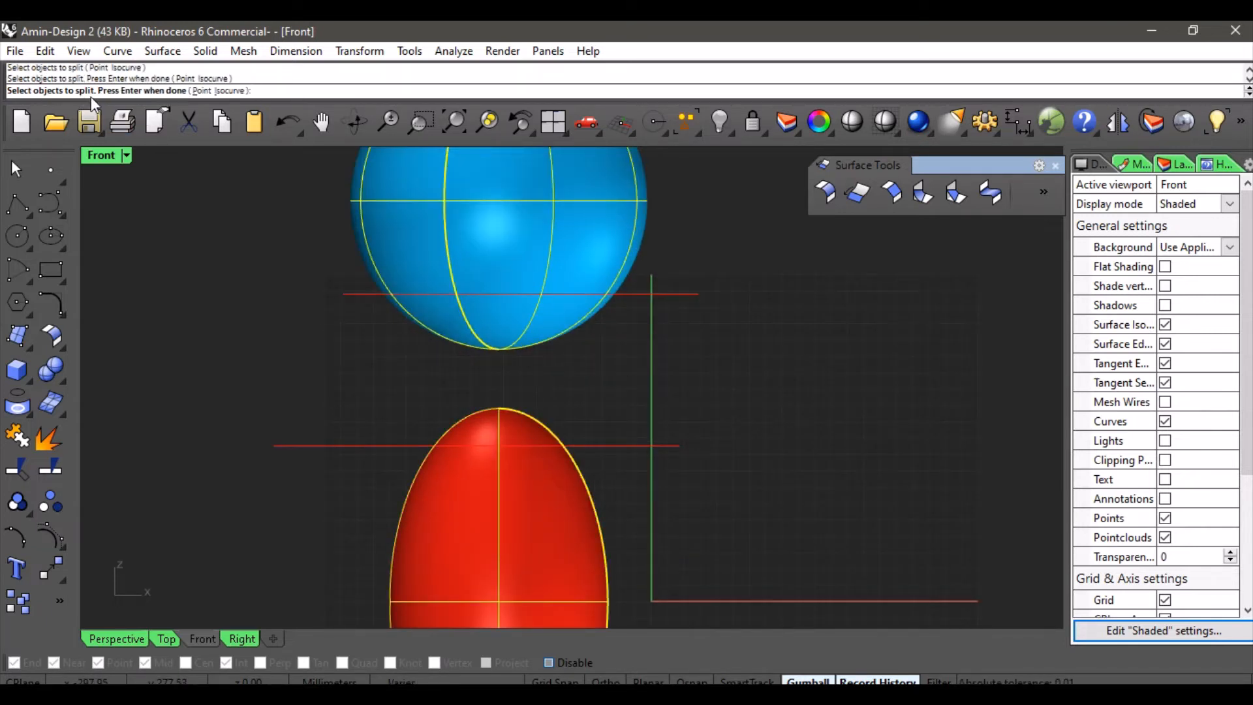
right_click(243, 247)
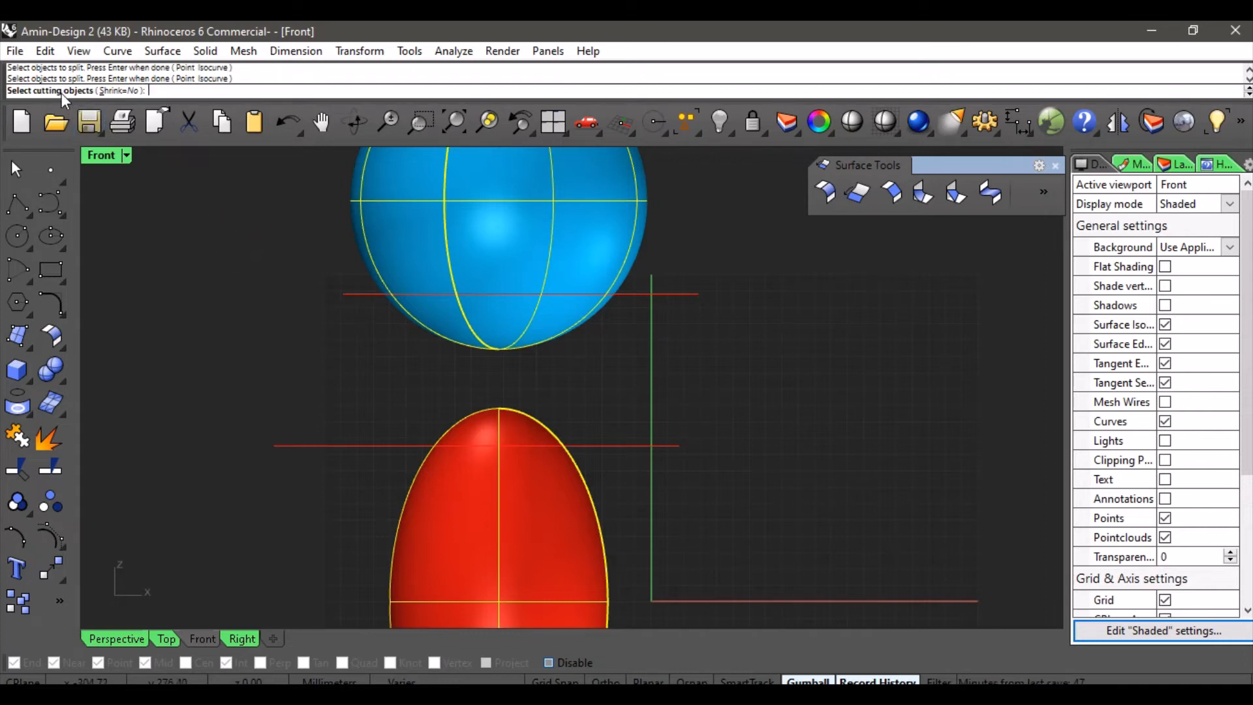
left_click(603, 446)
left_click(647, 294)
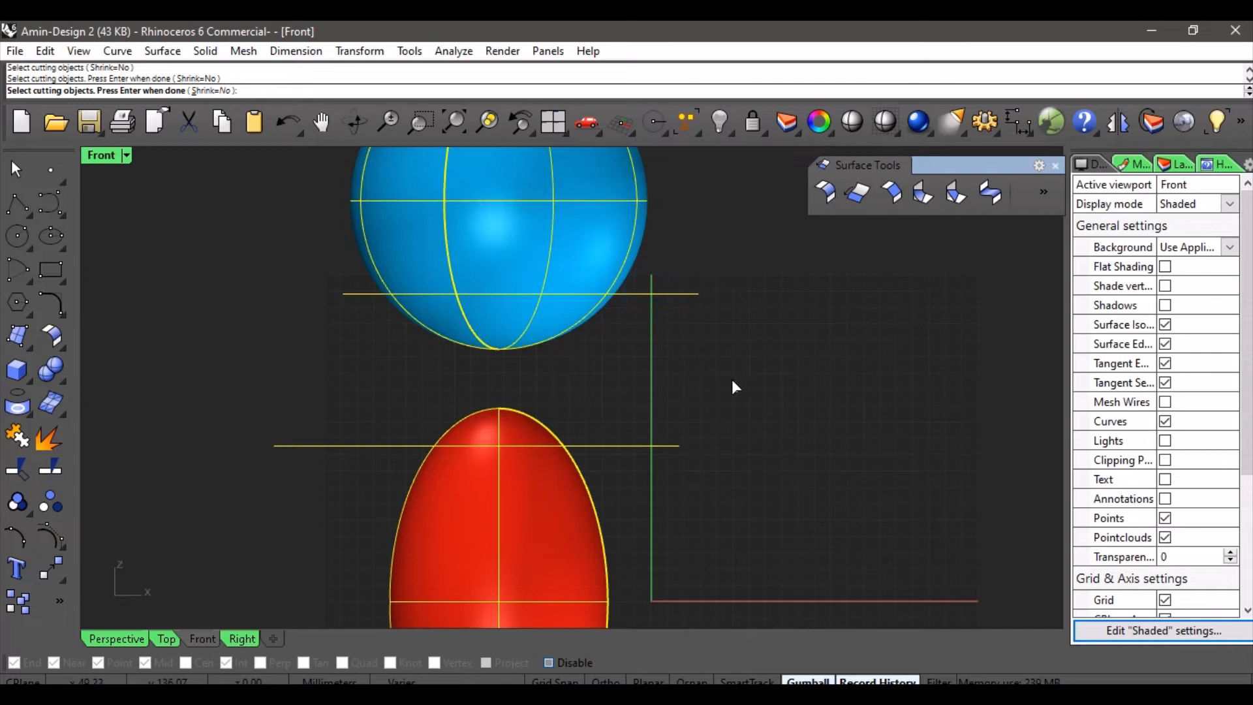
right_click(725, 343)
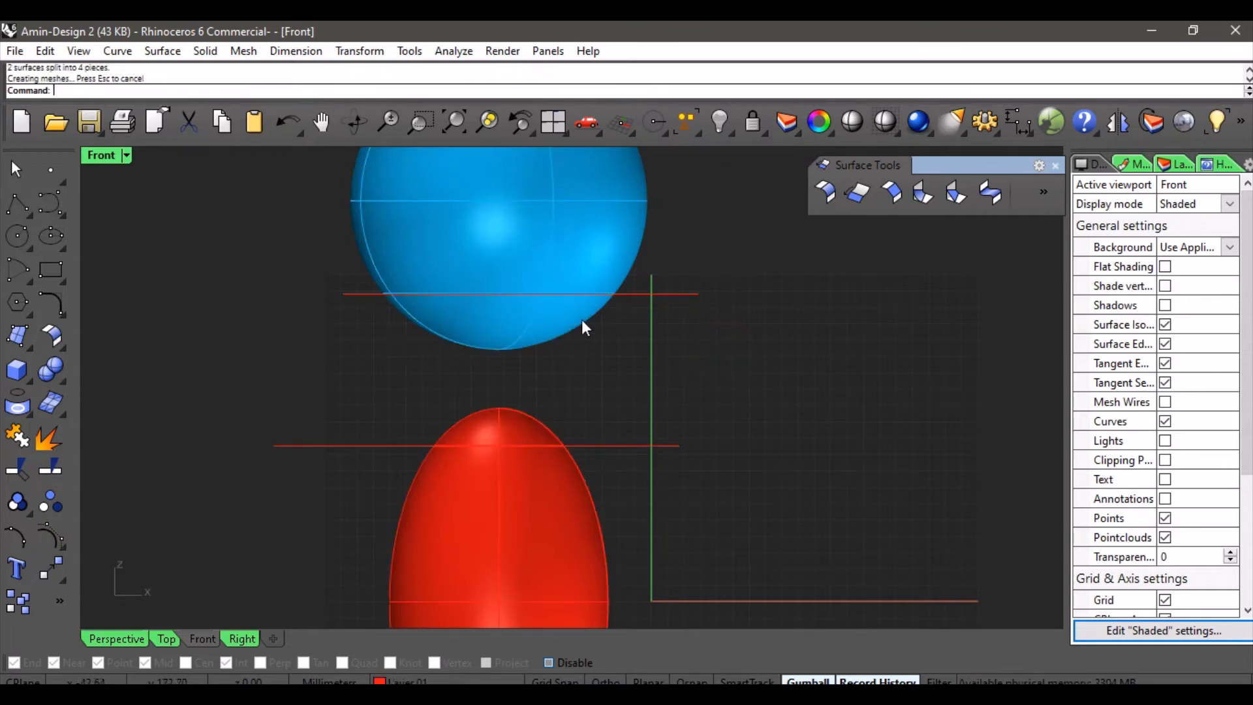
Step: In the Perspective view, delete the sphere's split-off lower cap and the ellipsoid's split-off upper cap
left_click(123, 637)
scroll(563, 423, "down", 5)
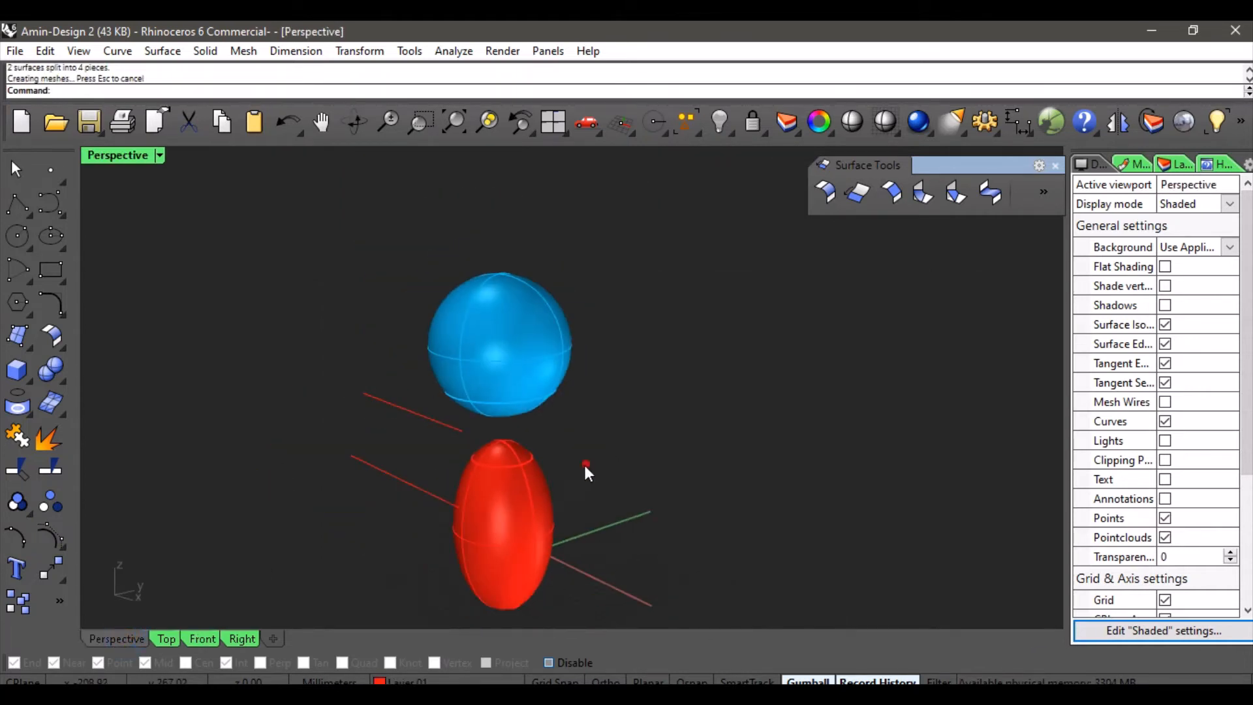
right_click_drag(585, 465, 579, 429)
scroll(537, 424, "up", 6)
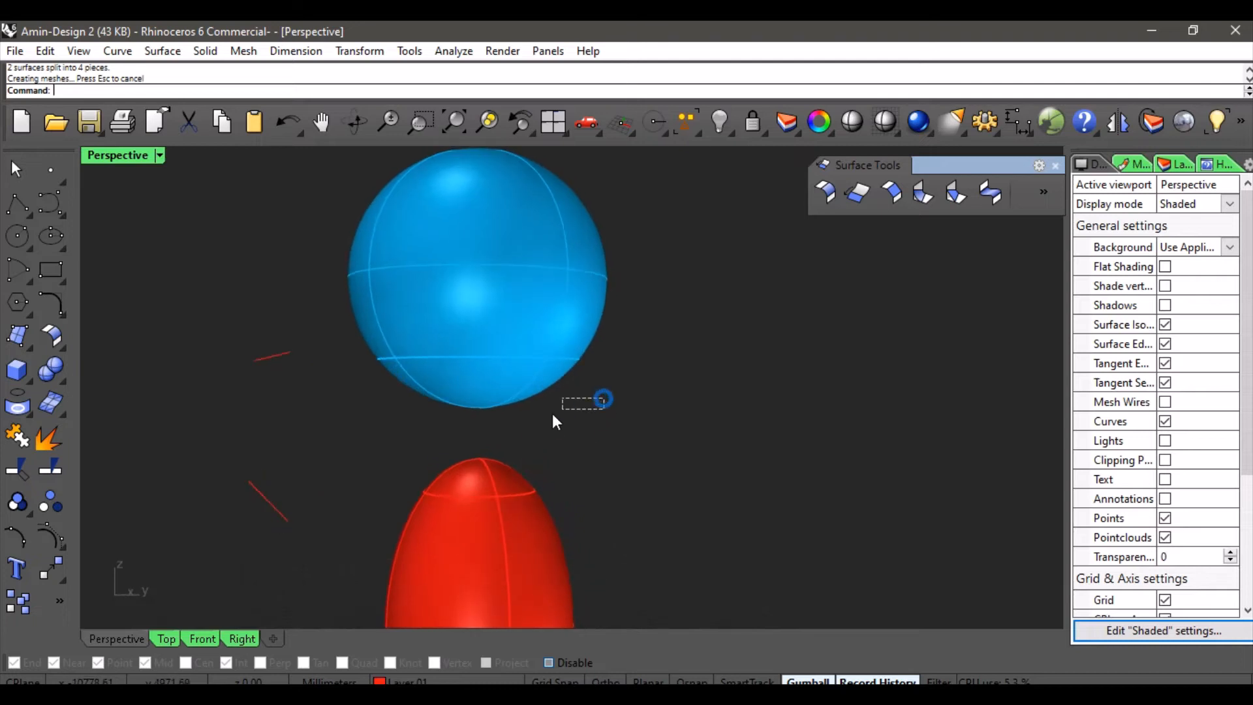
left_click_drag(446, 469, 448, 467)
right_click_drag(527, 434, 647, 441)
key("Delete")
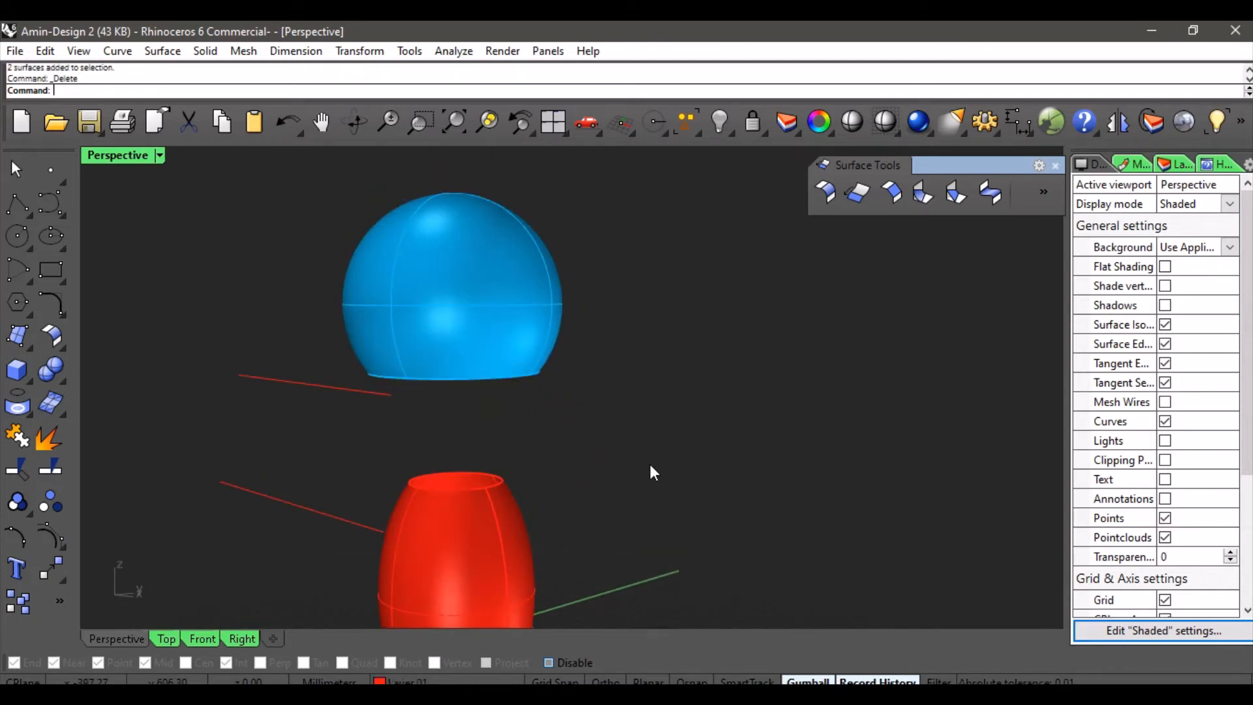
Step: Select the two red cutting lines beside the solids and hide them
left_click_drag(305, 357, 201, 531)
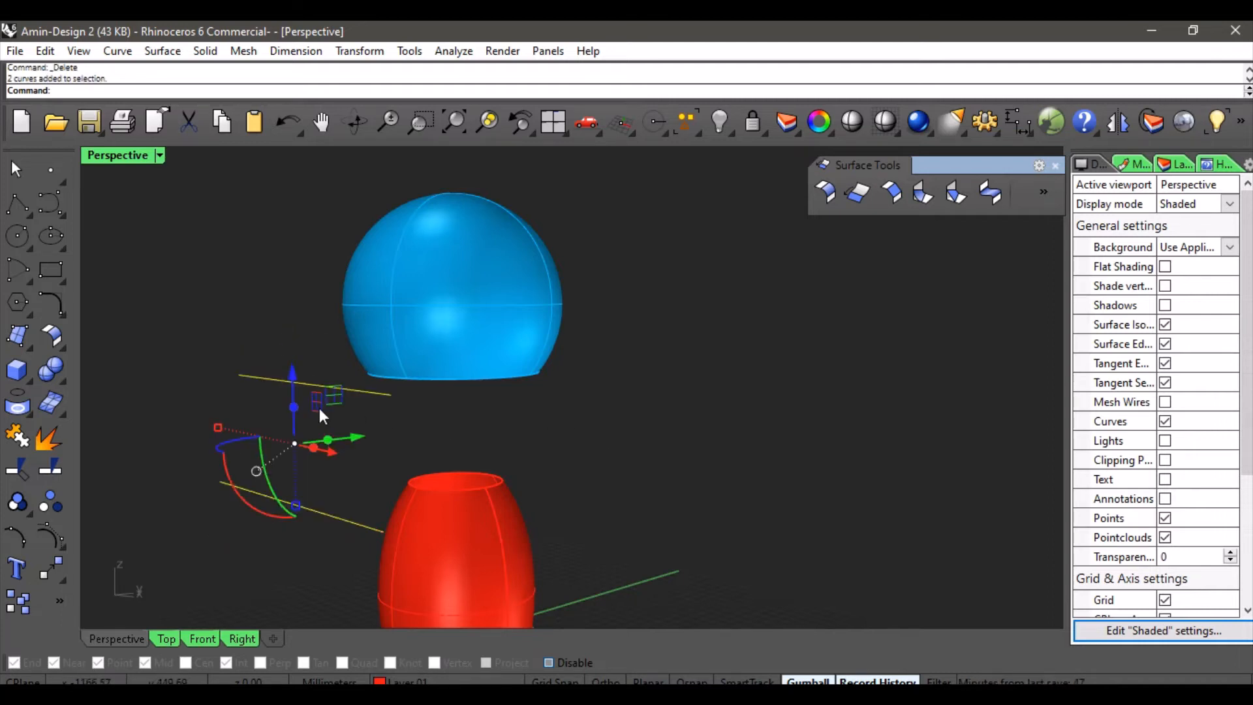
left_click(720, 122)
right_click_drag(624, 290, 535, 392)
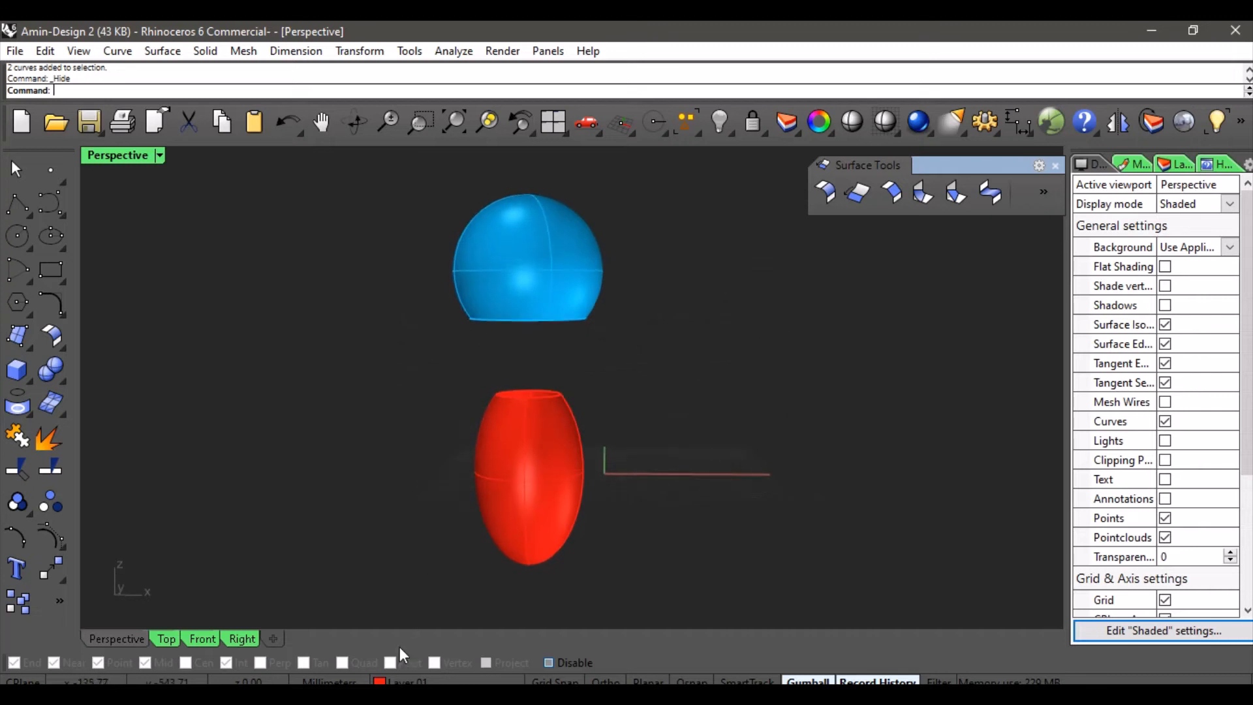
Step: Make Layer 04 current and start a surface blend from the sphere's open lower edge to the ellipsoid's open upper edge
left_click(398, 681)
left_click(402, 609)
right_click_drag(757, 335, 947, 271)
scroll(966, 277, "up", 3)
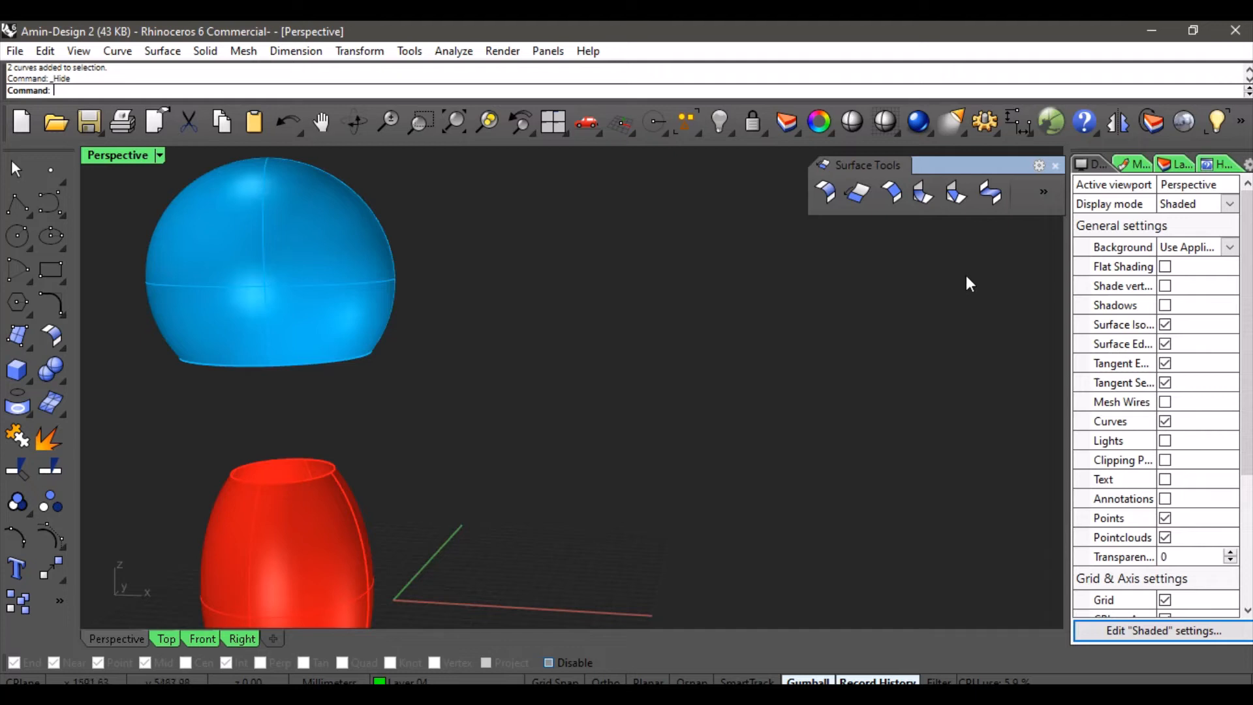
left_click(998, 193)
right_click_drag(476, 414, 472, 329)
left_click(422, 264)
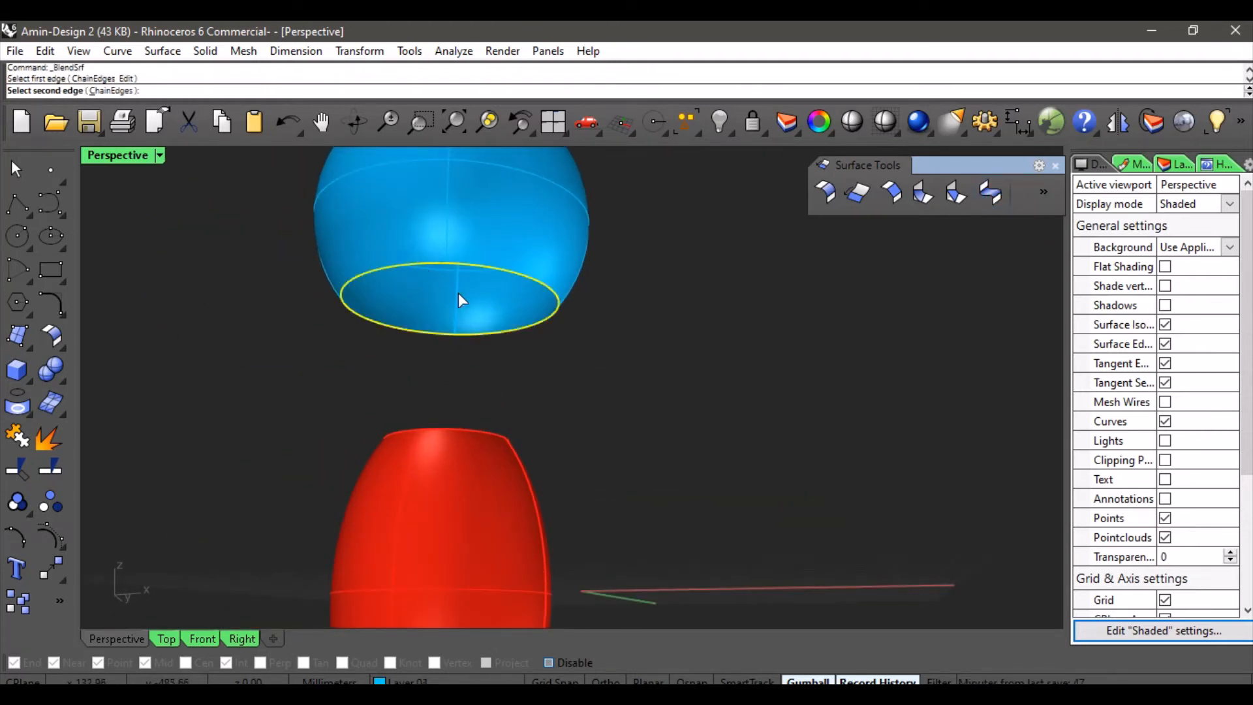
left_click(454, 429)
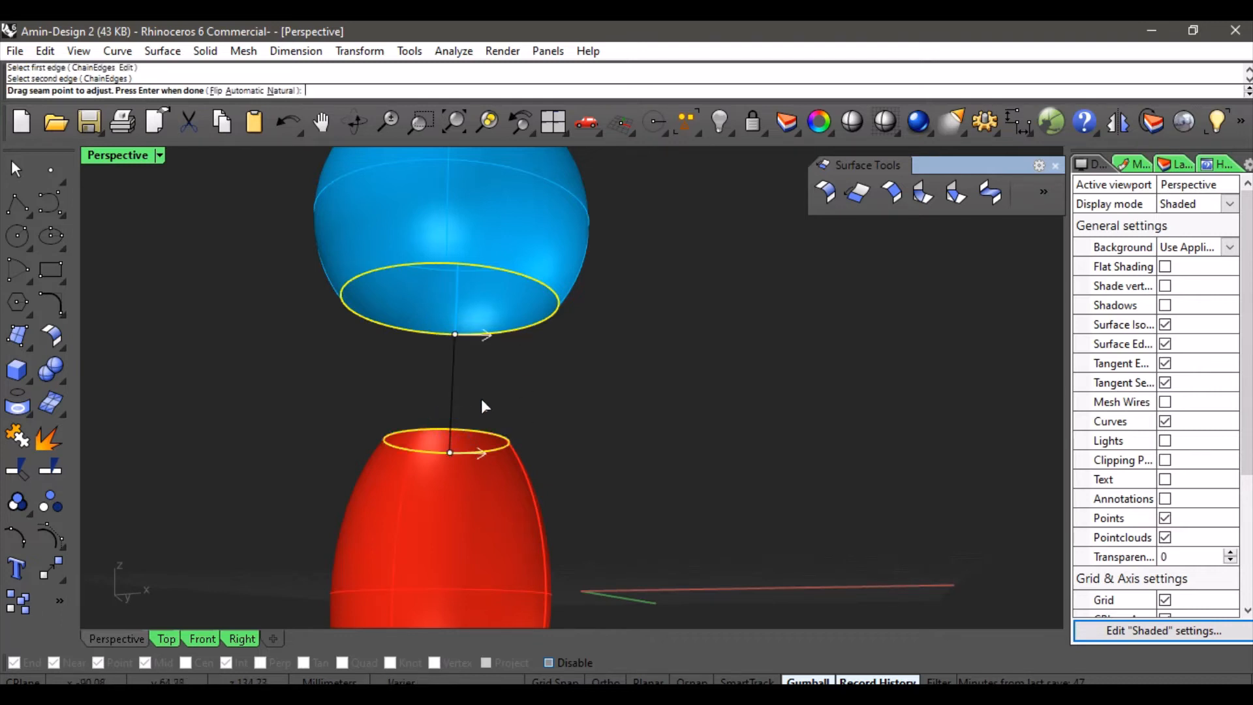
Step: Check the seam points and directions on both edges from all around and accept them for the blend
right_click_drag(483, 406, 395, 465)
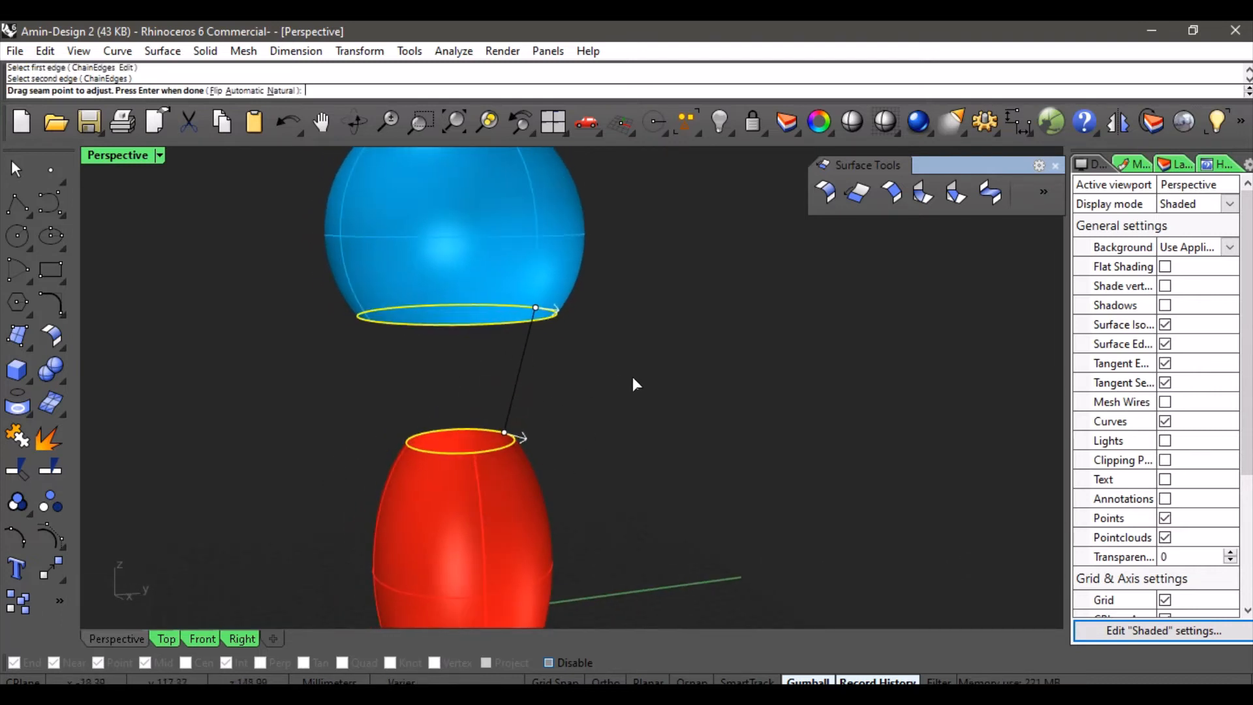
right_click_drag(644, 379, 569, 349)
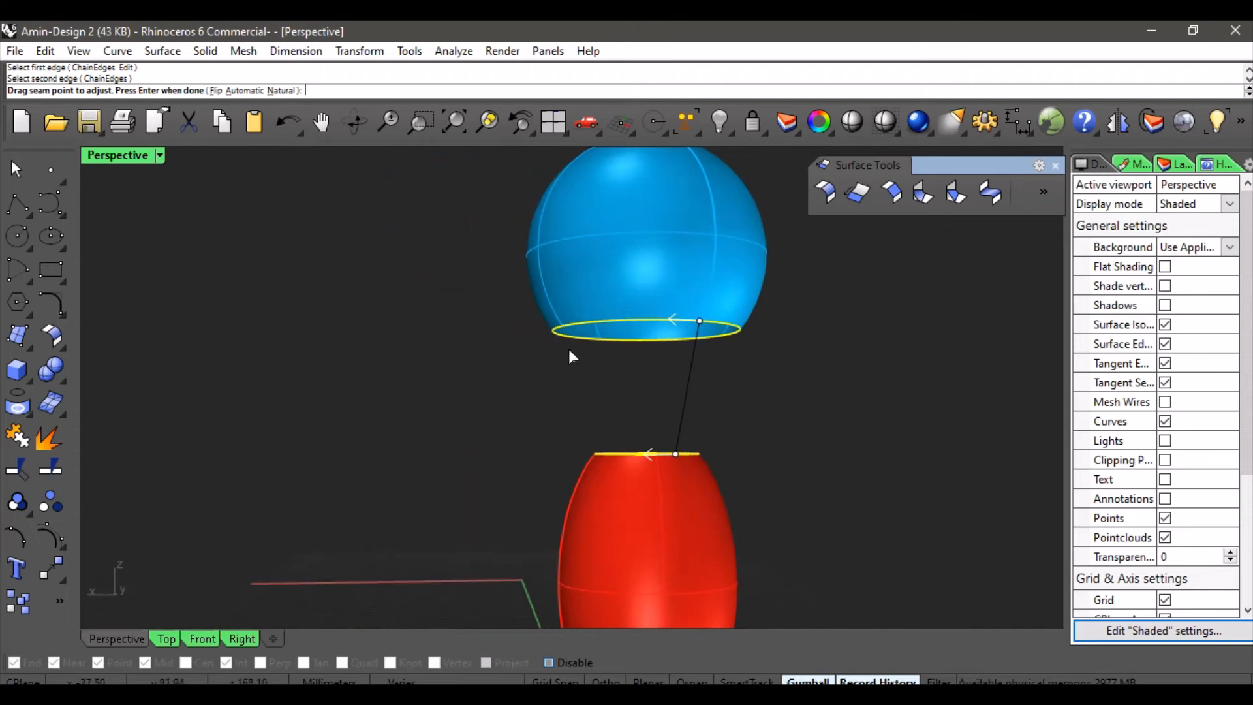
right_click_drag(749, 381, 724, 433)
right_click_drag(474, 427, 542, 373)
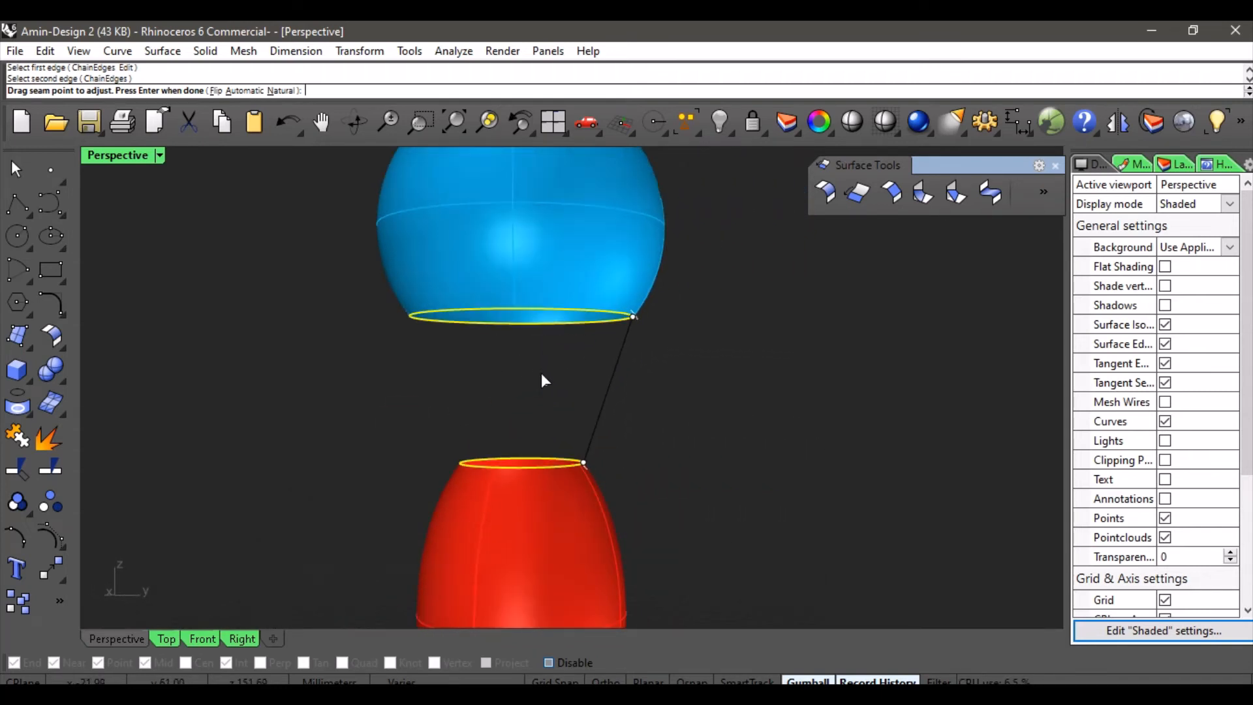
key("Return")
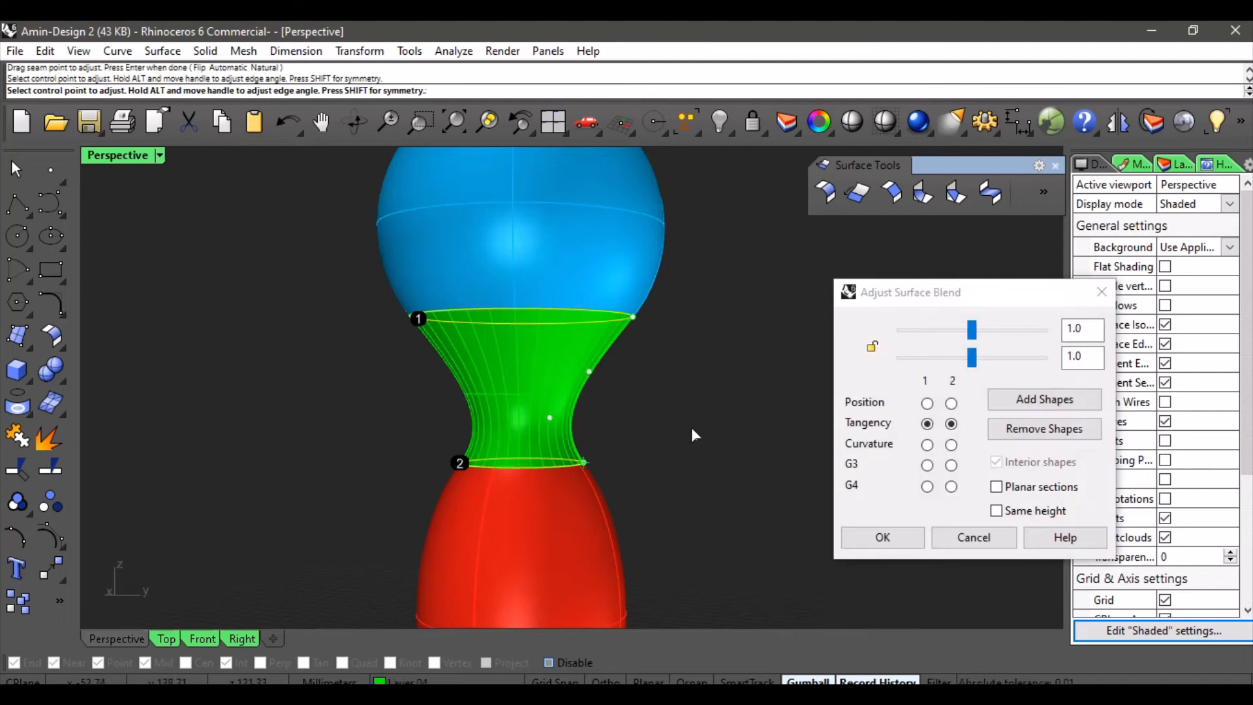
Step: Examine the blend preview between sphere and ellipsoid in the Perspective and Front views
right_click_drag(691, 426, 652, 475)
right_click_drag(395, 434, 456, 432)
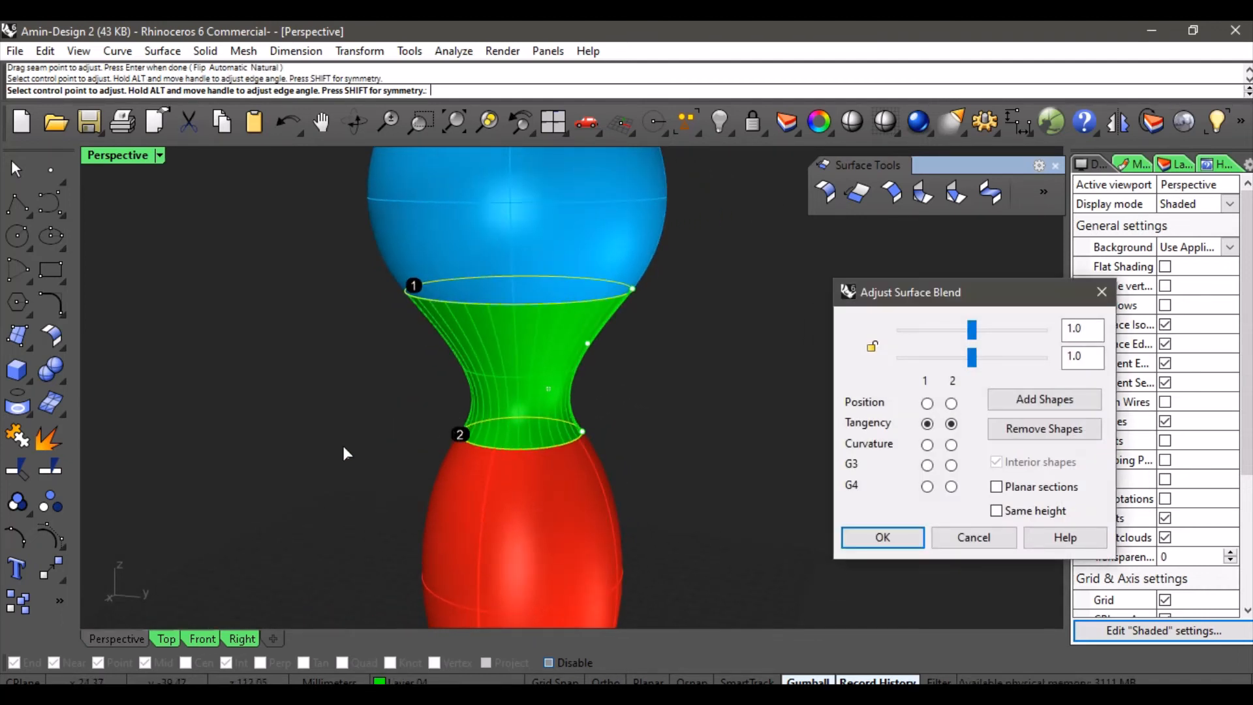
right_click_drag(373, 432, 385, 406)
scroll(604, 409, "up", 3)
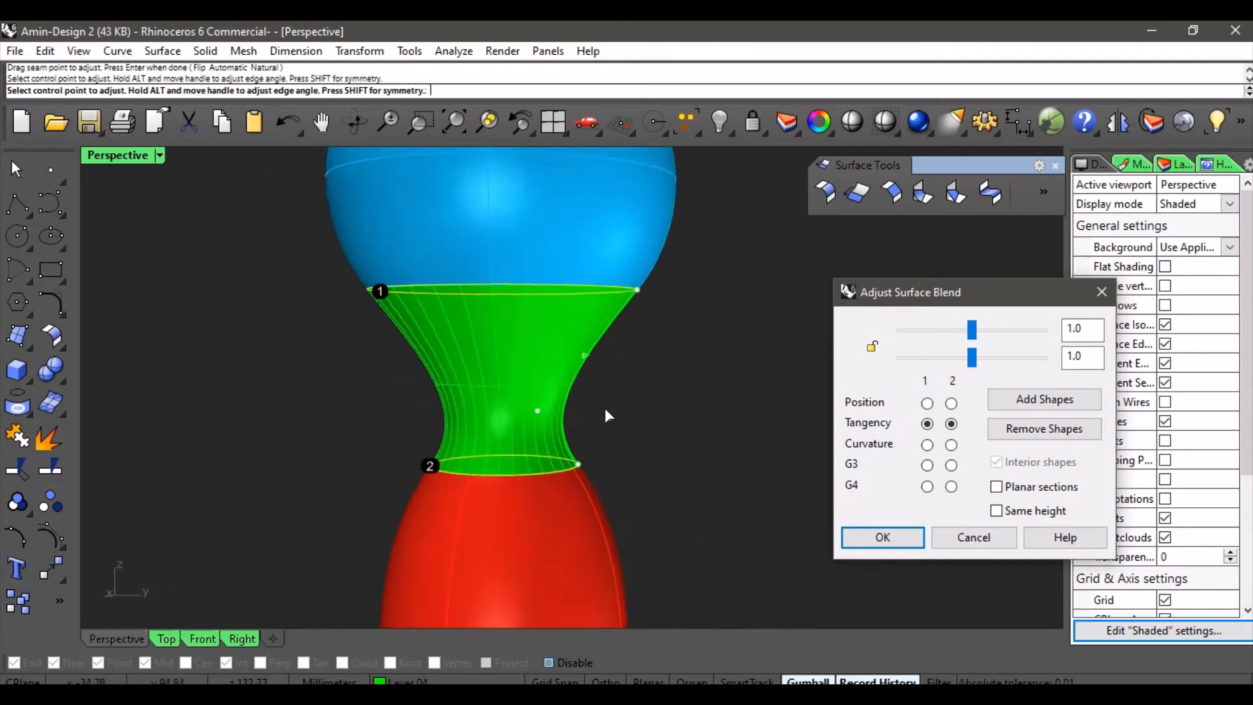
left_click(209, 634)
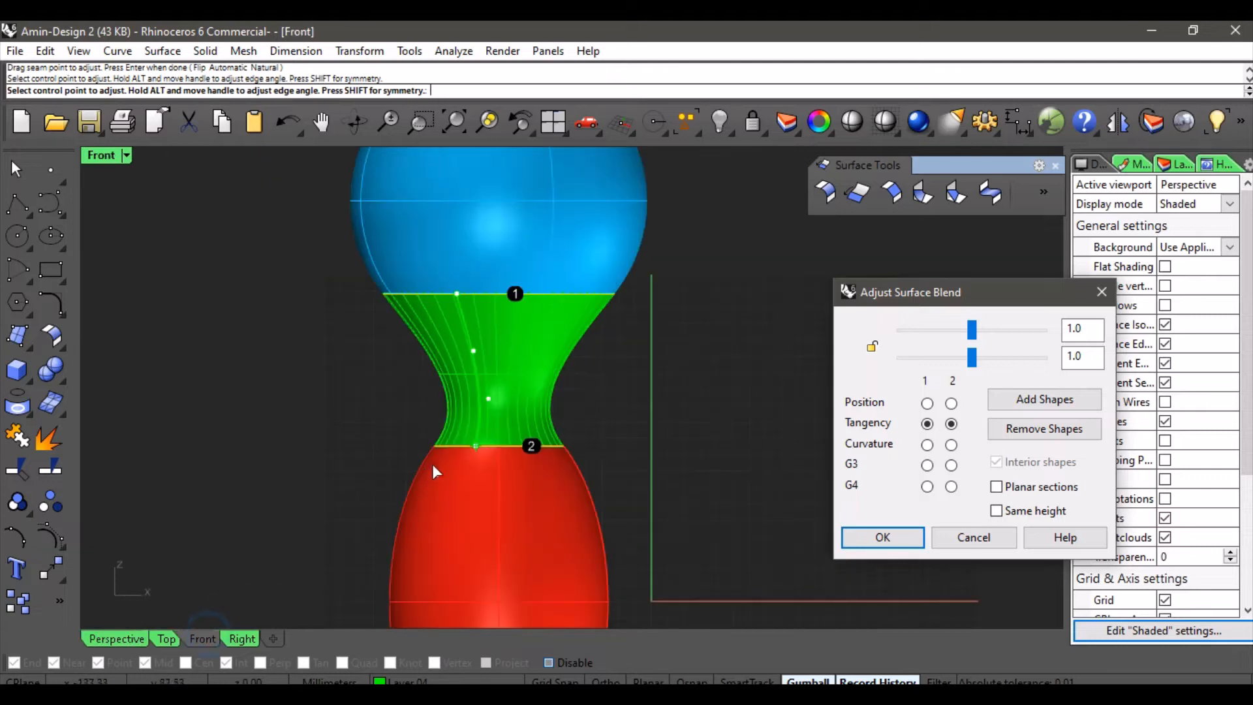
scroll(534, 402, "down", 3)
right_click_drag(533, 402, 586, 338)
scroll(541, 342, "up", 4)
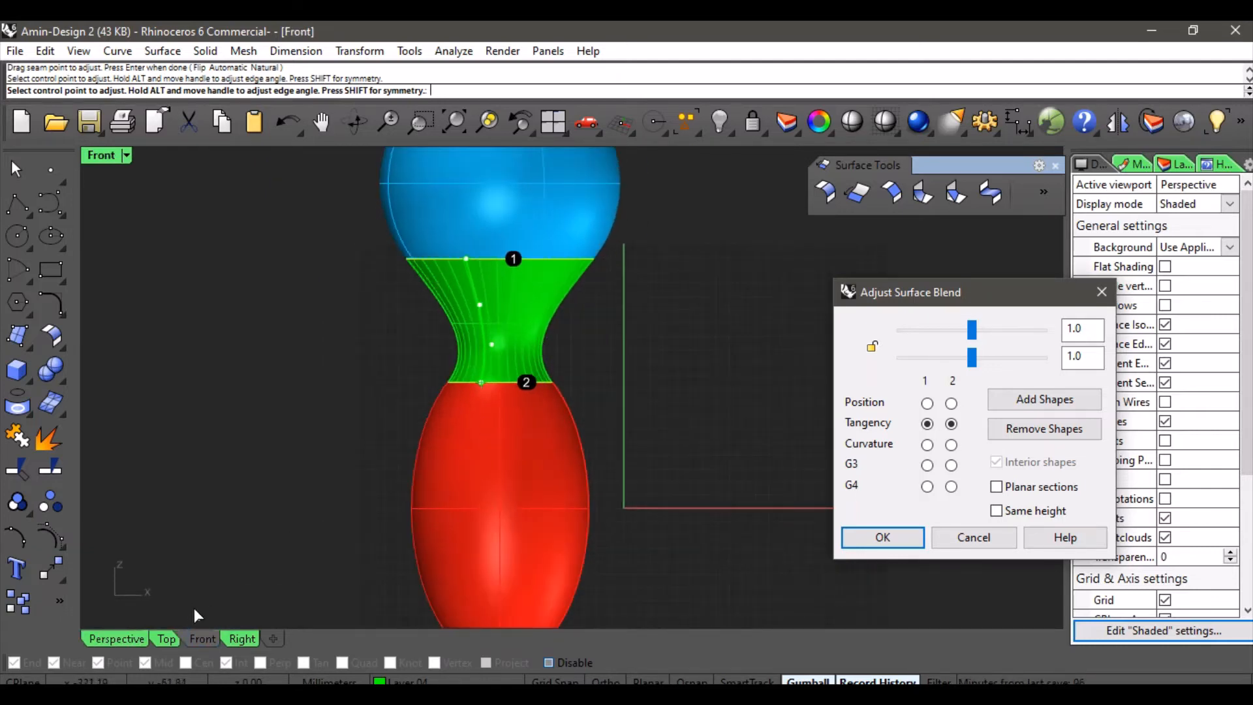
Step: Show the Right view in Shaded mode and move the blend's inner control points closer to edges 1 and 2
left_click(234, 636)
scroll(523, 504, "down", 2)
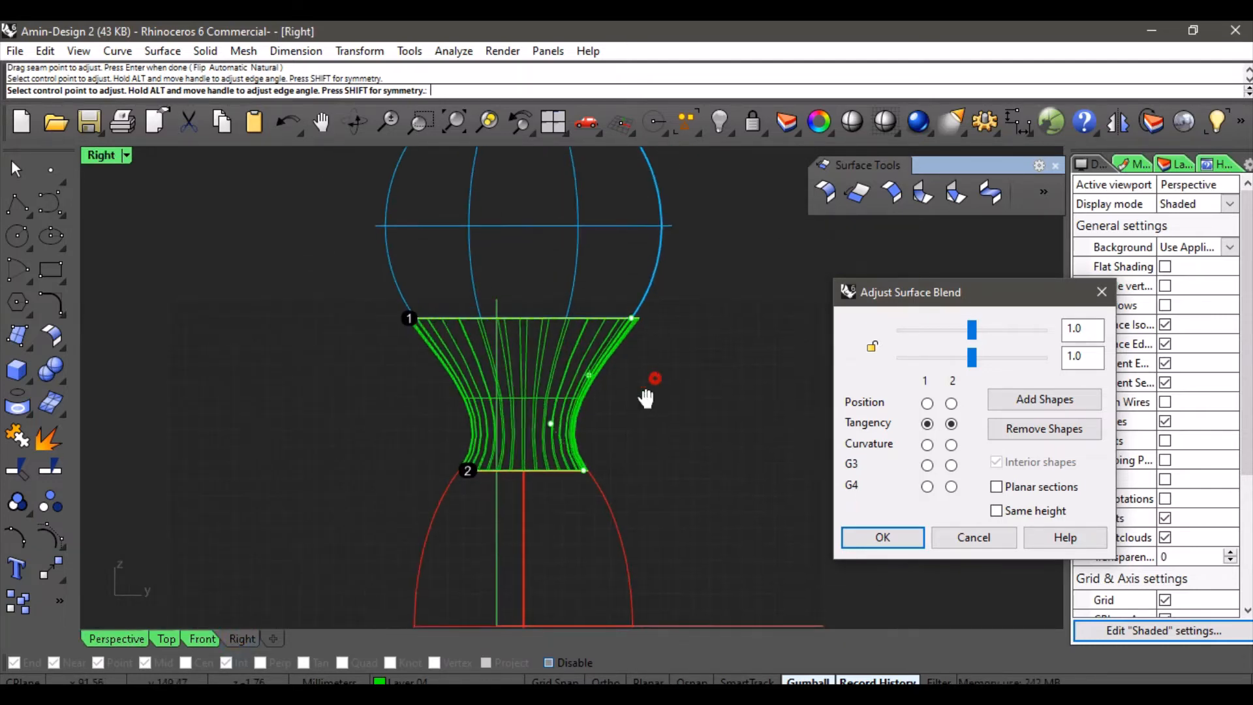
left_click(885, 121)
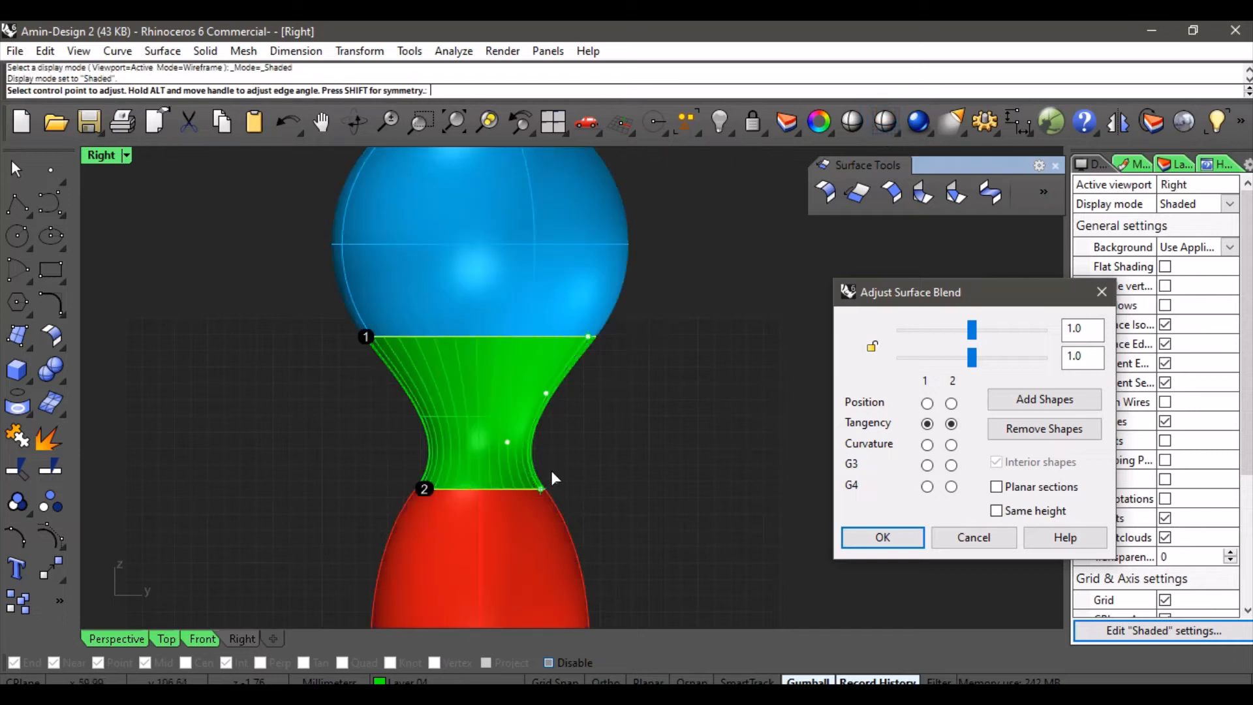
scroll(570, 336, "up", 6)
mouse_move(569, 433)
right_mouse_down()
mouse_move(570, 336)
mouse_move(569, 432)
right_mouse_up()
left_click(513, 386)
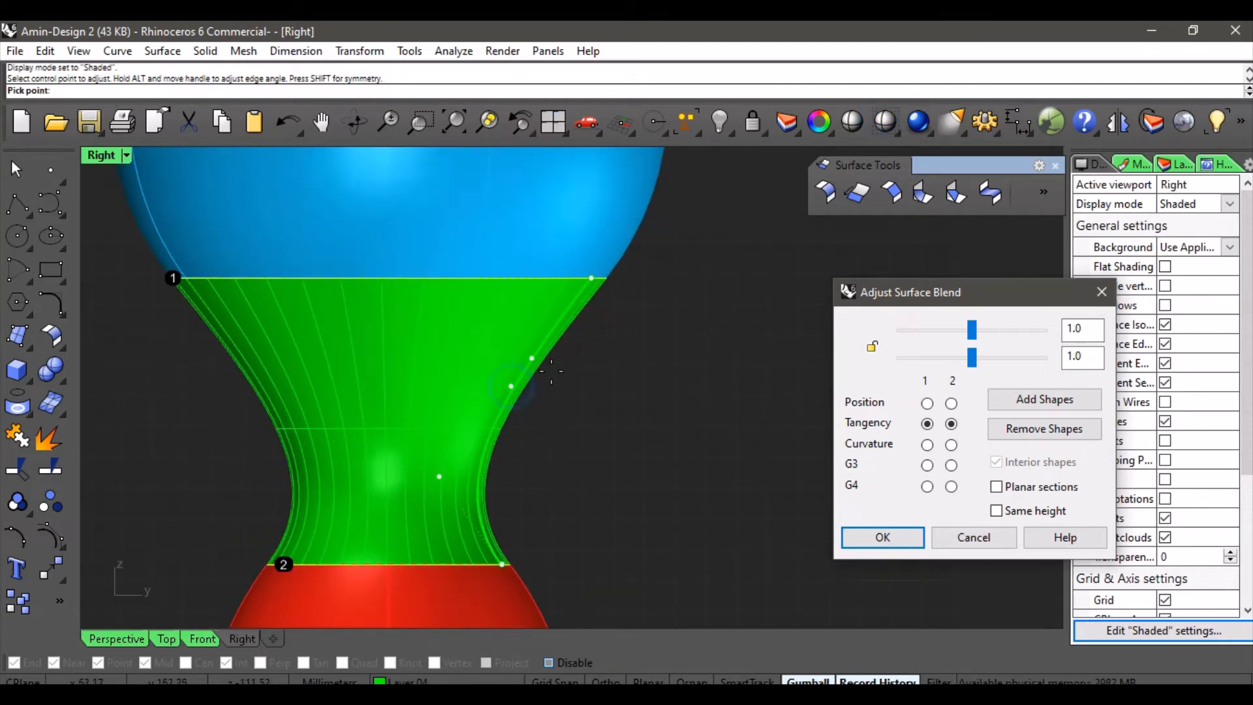
left_click(580, 338)
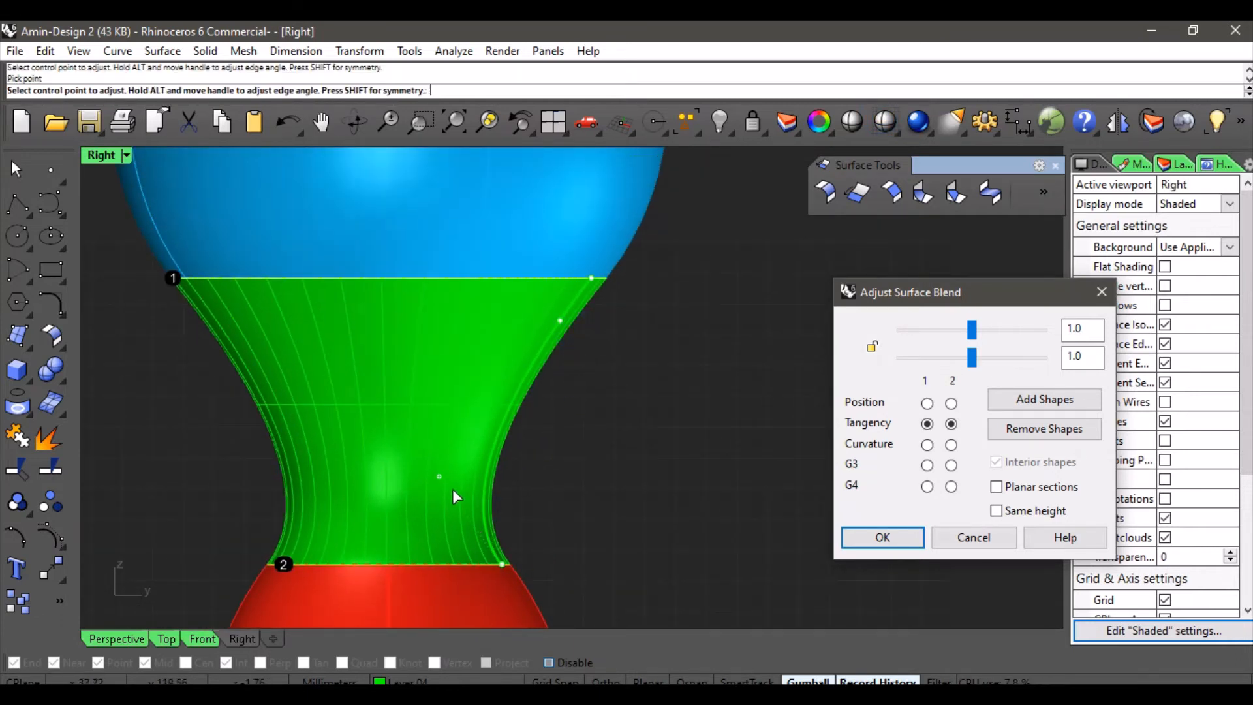
left_click_drag(441, 478, 464, 510)
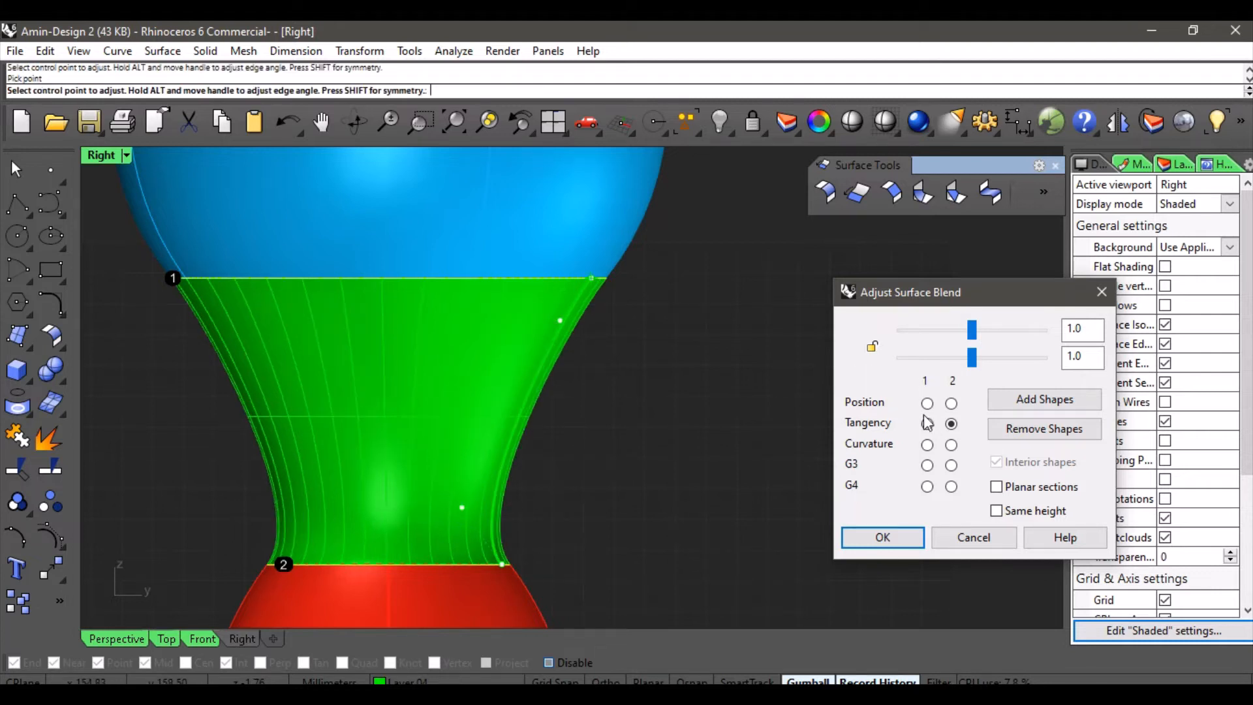
Step: Set Curvature continuity on both blend edges and move the inner control points closer to edges 1 and 2
left_click(927, 445)
left_click(951, 445)
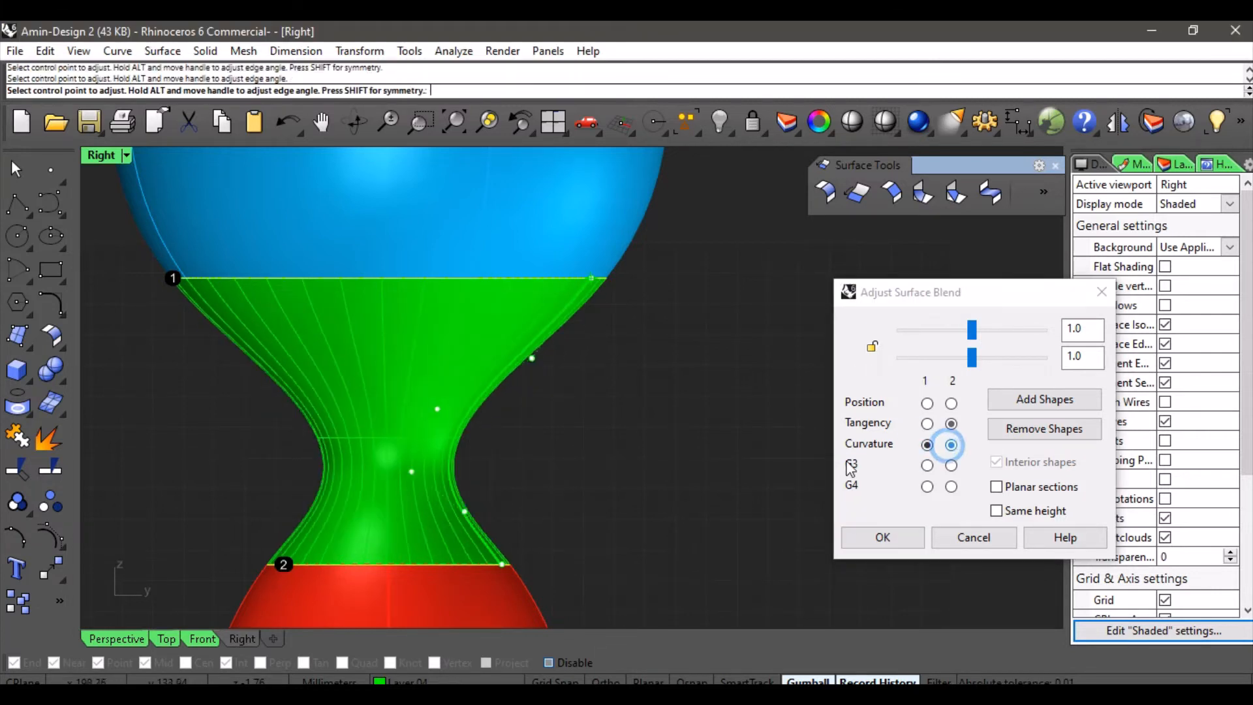
left_click_drag(517, 361, 560, 353)
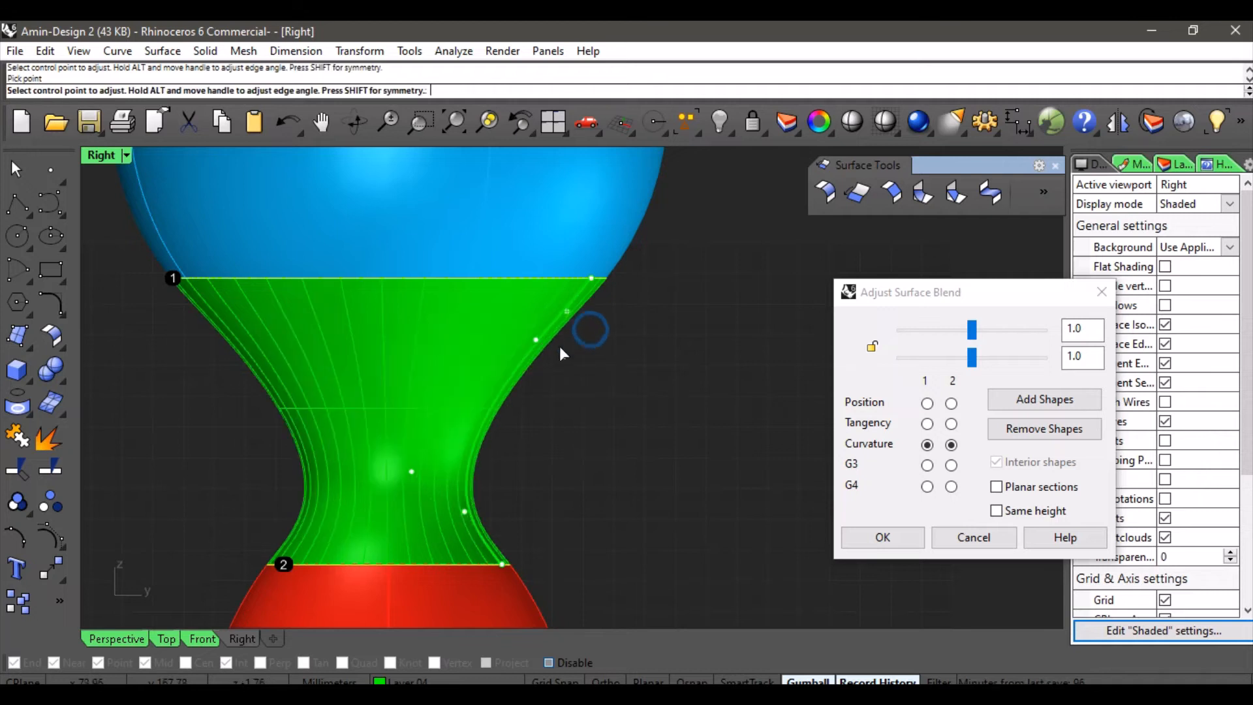
scroll(626, 421, "down", 3)
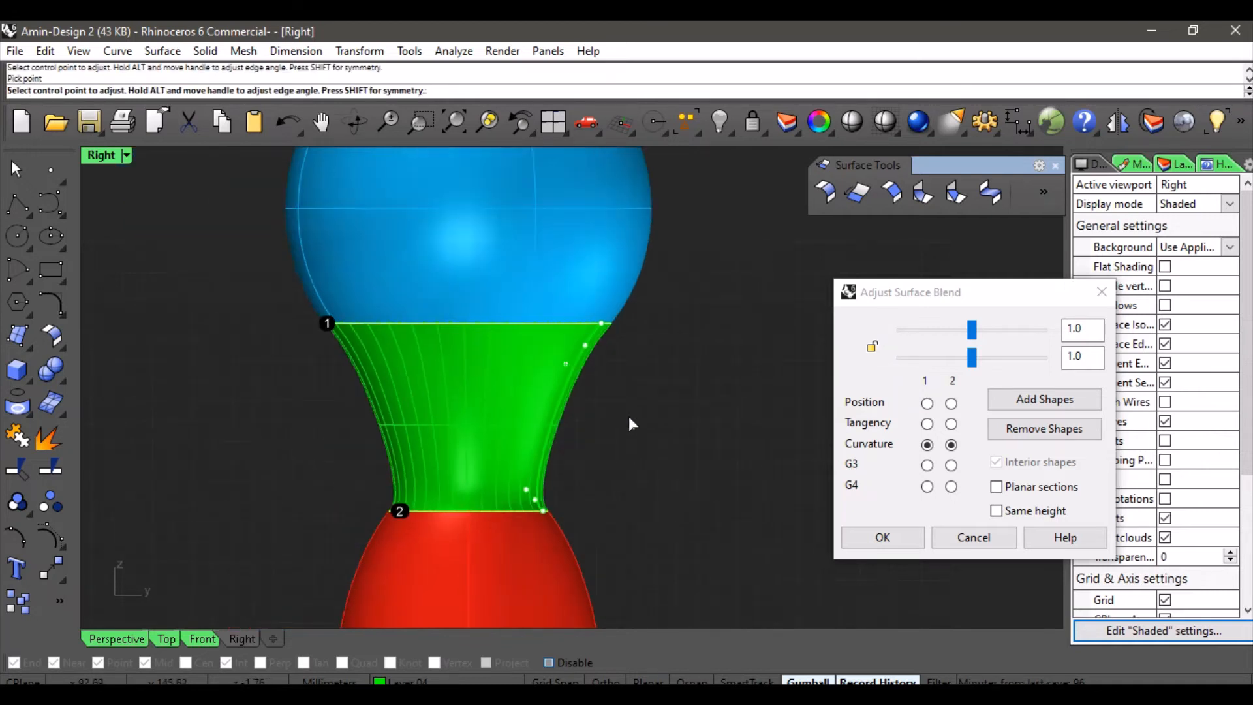
Step: Return to the Perspective view and turn off the display of surface isocurves and surface edges
right_click_drag(641, 451, 586, 354)
left_click(135, 636)
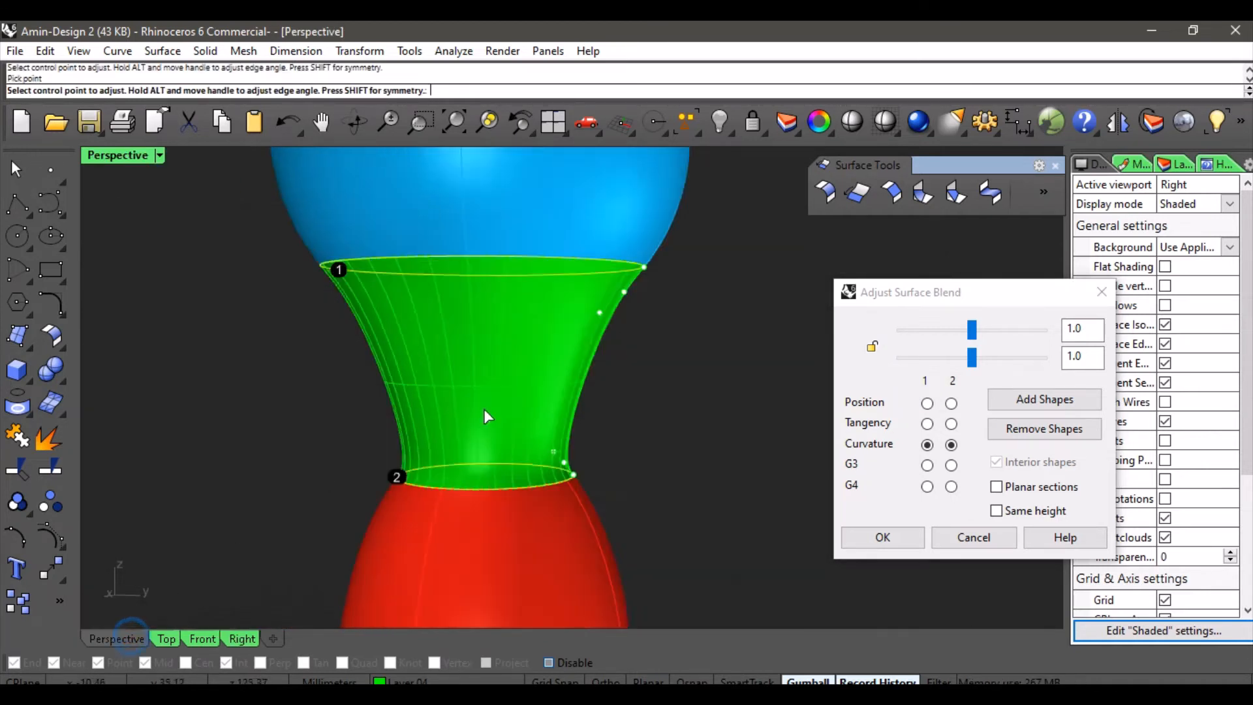
right_click_drag(484, 409, 354, 335)
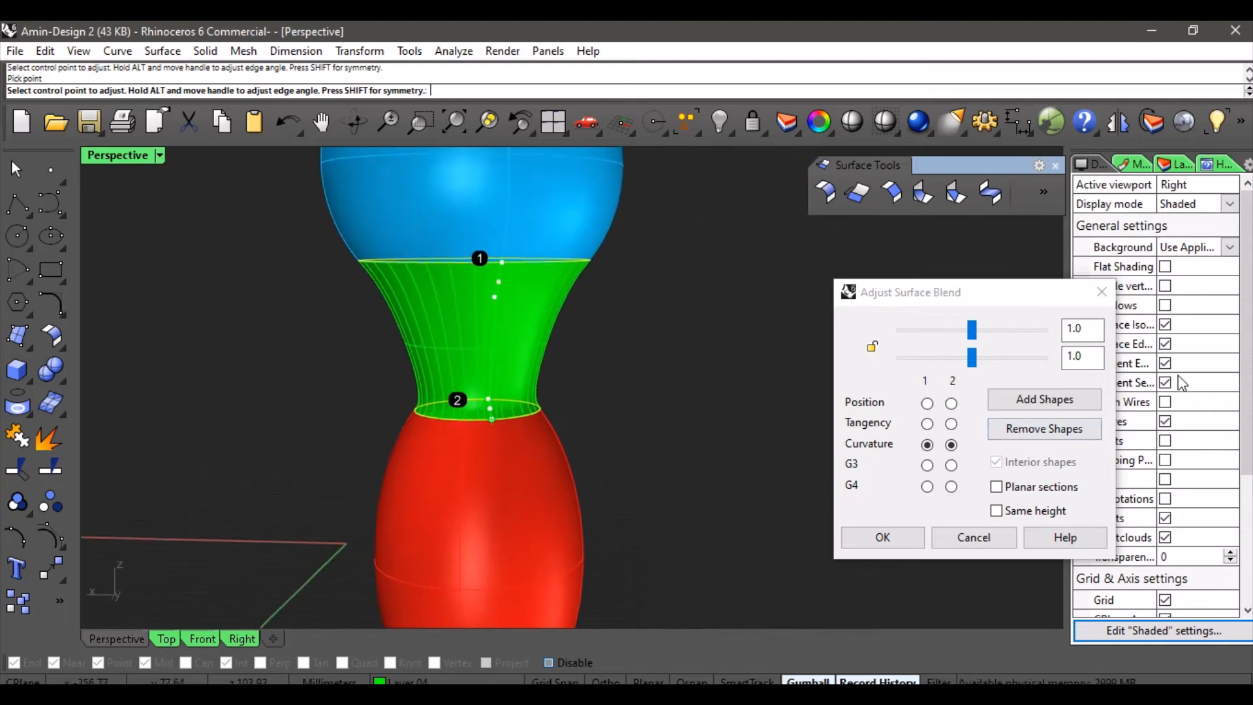
left_click_drag(1031, 301, 956, 290)
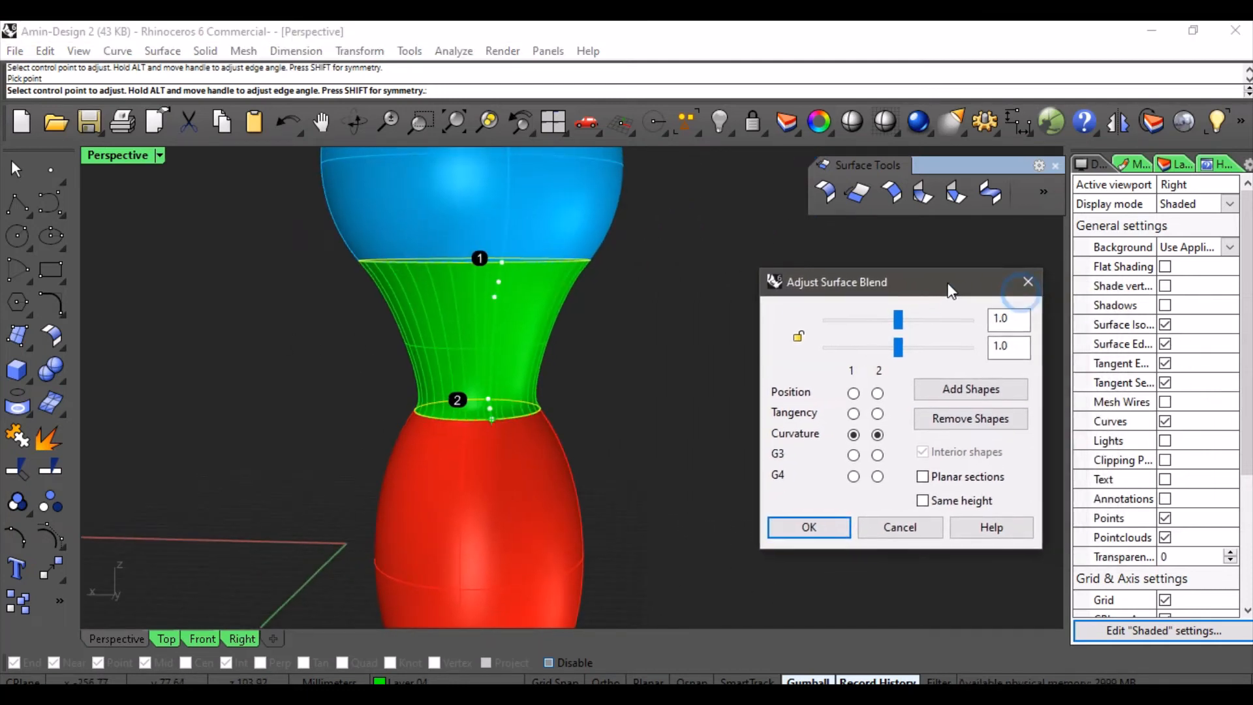
left_click(1165, 325)
left_click(1165, 344)
right_click_drag(365, 327, 490, 277)
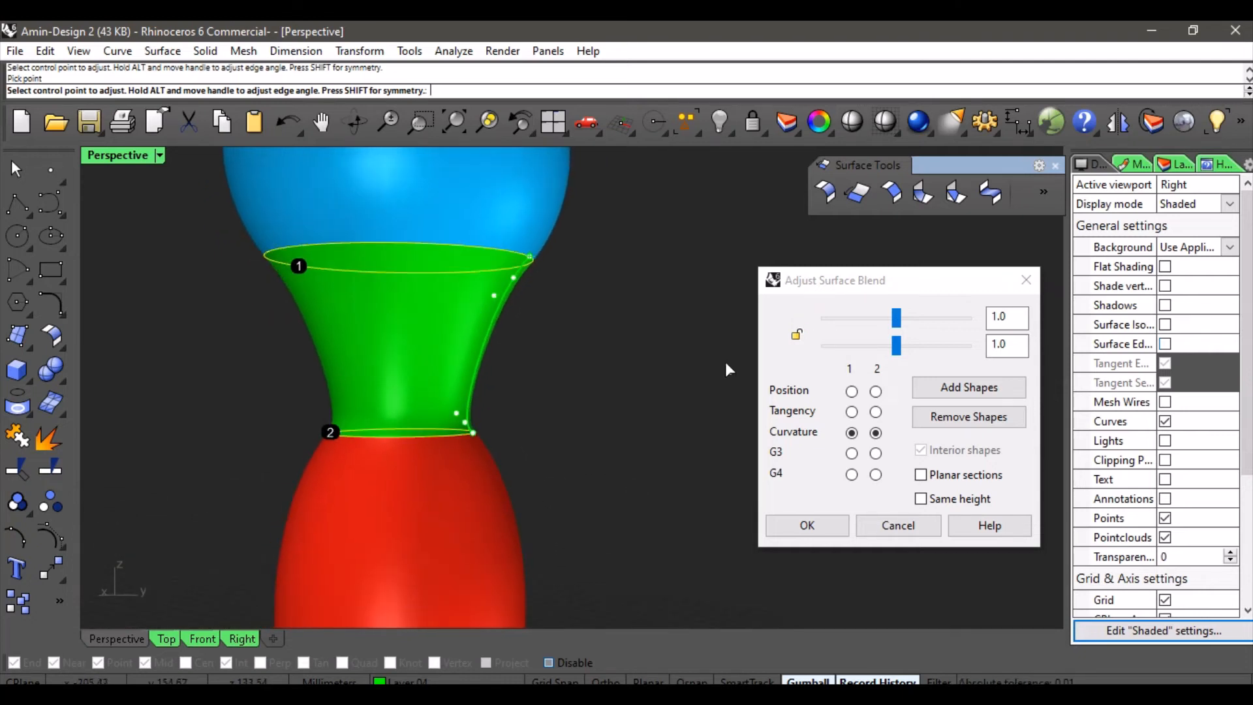
Step: Adjust the blend's control points and set both edges to G3 continuity
left_click_drag(501, 296, 442, 392)
left_click(852, 453)
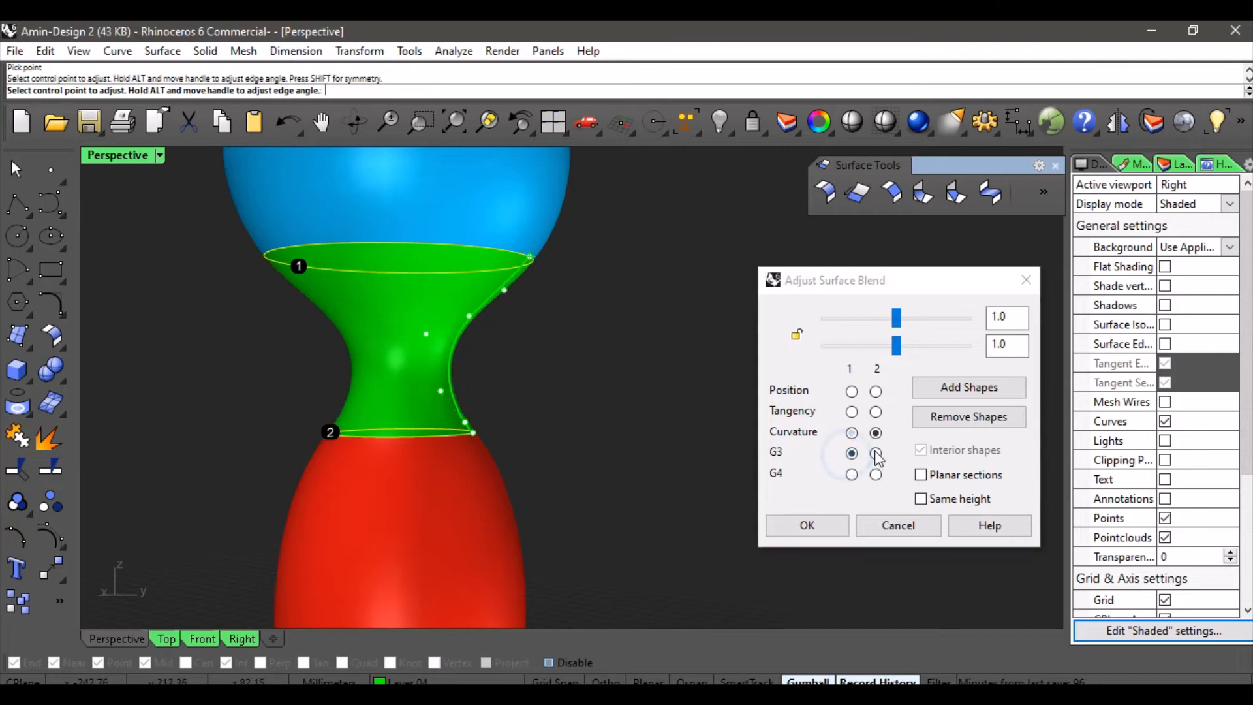
scroll(526, 350, "up", 3)
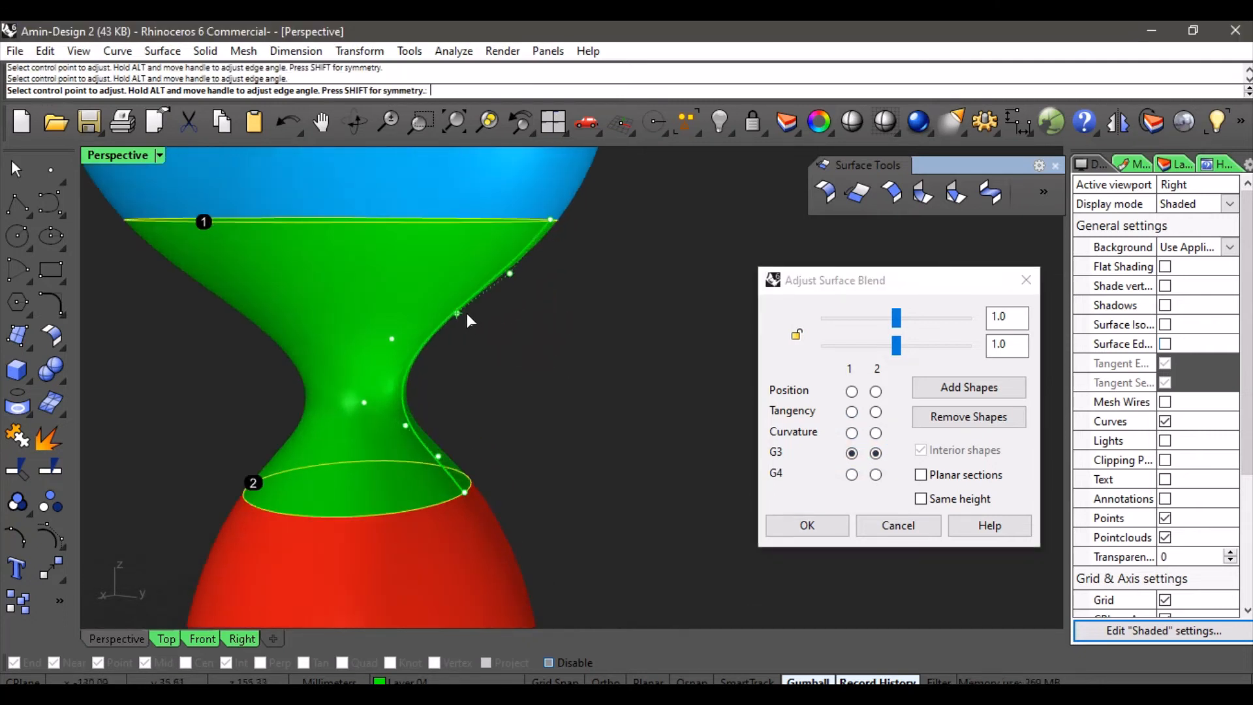
Step: Reshape the G3 blend through its control points and set its two bulge values to 0.92 and 0.895
left_click_drag(466, 315, 465, 390)
left_click_drag(443, 450, 450, 473)
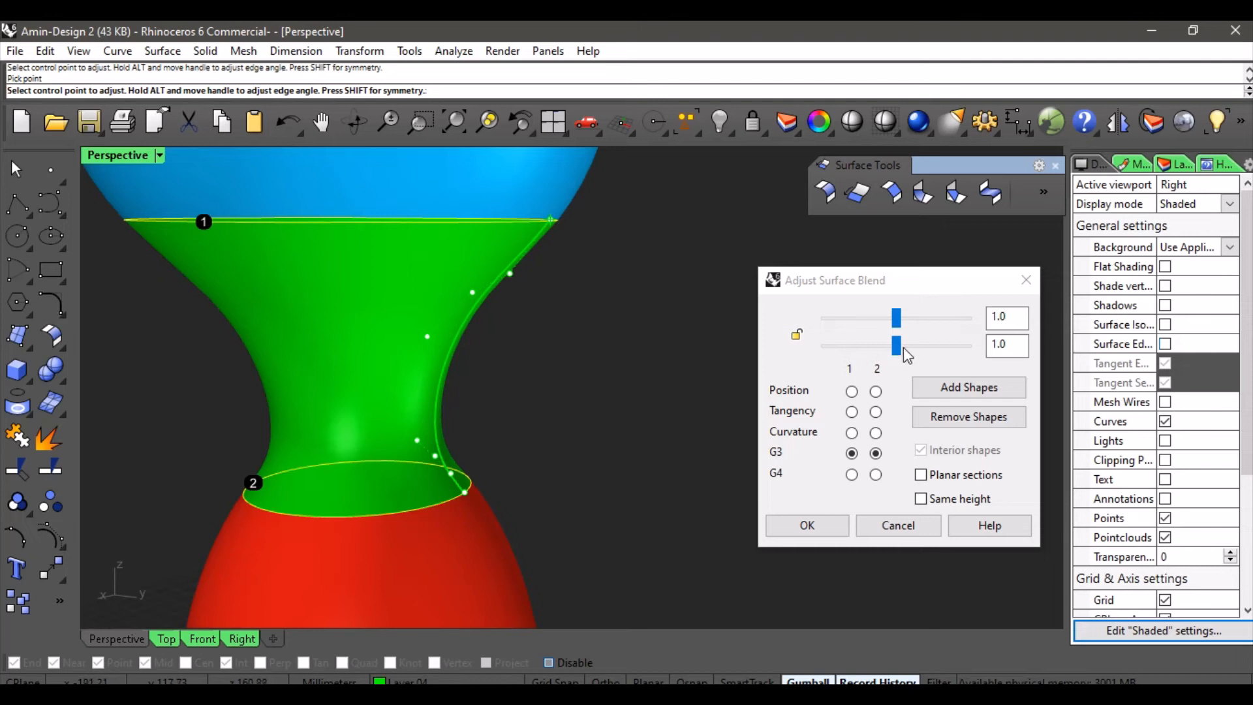
mouse_move(903, 348)
left_mouse_down()
mouse_move(884, 350)
mouse_move(893, 320)
mouse_move(869, 320)
mouse_move(926, 321)
mouse_move(895, 328)
left_mouse_up()
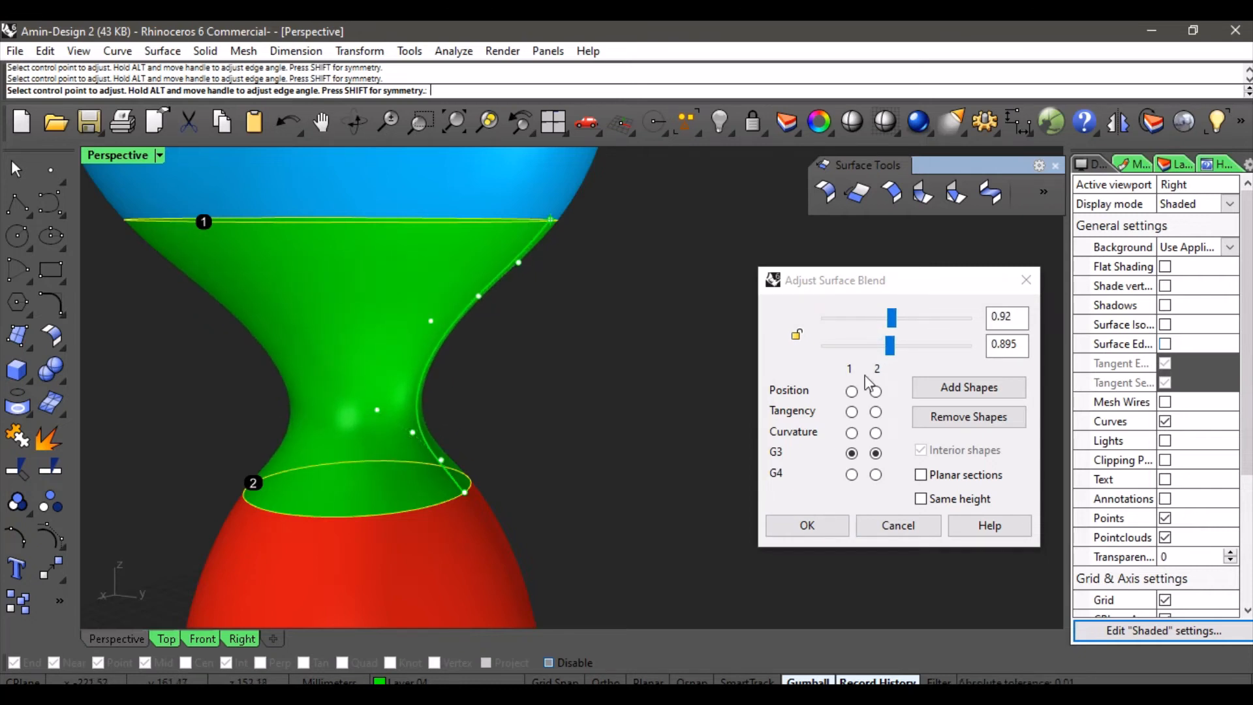
Step: Try Position continuity on both edges of the blend and view the shape
left_click(851, 391)
left_click(876, 391)
scroll(631, 325, "down", 4)
mouse_move(632, 325)
right_mouse_down()
mouse_move(588, 314)
mouse_move(662, 353)
right_mouse_up()
Step: Set both edges of the blend to Curvature continuity
left_click(852, 433)
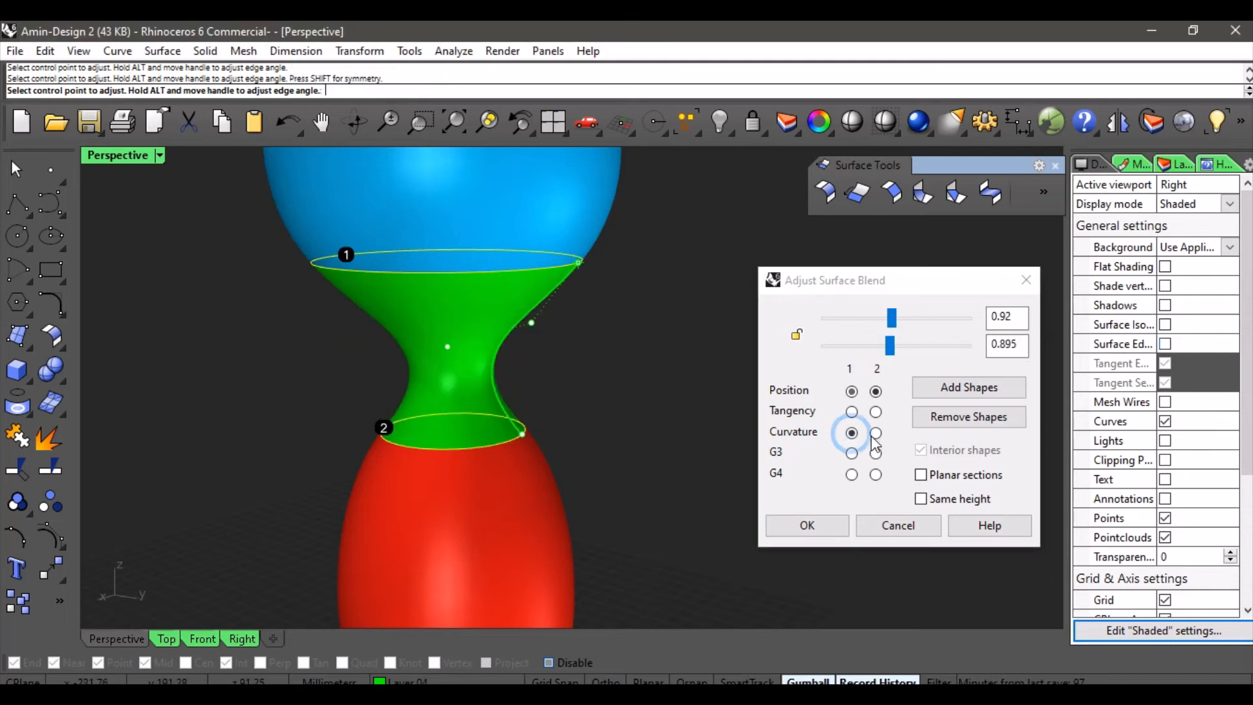
left_click(876, 433)
right_click_drag(633, 397, 672, 382)
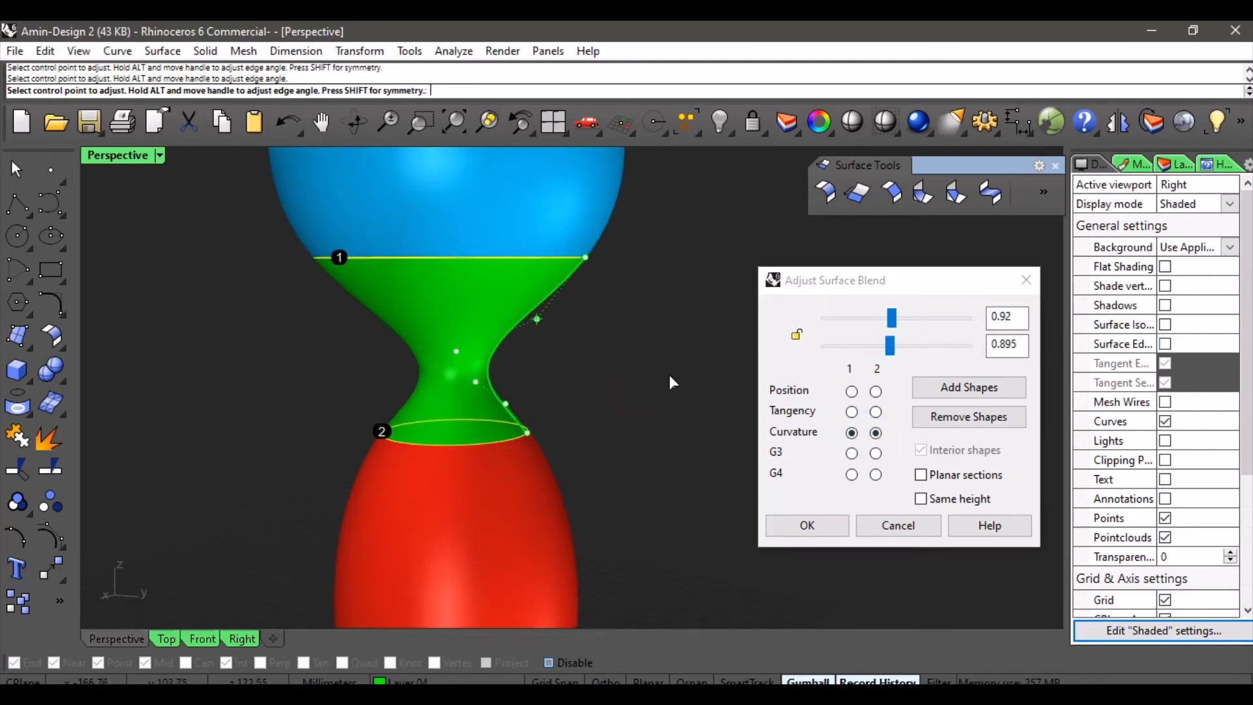
Step: Lock the two bulge sliders together and reduce the values to 0.801 and 0.779
left_click(796, 337)
left_click_drag(888, 323, 888, 330)
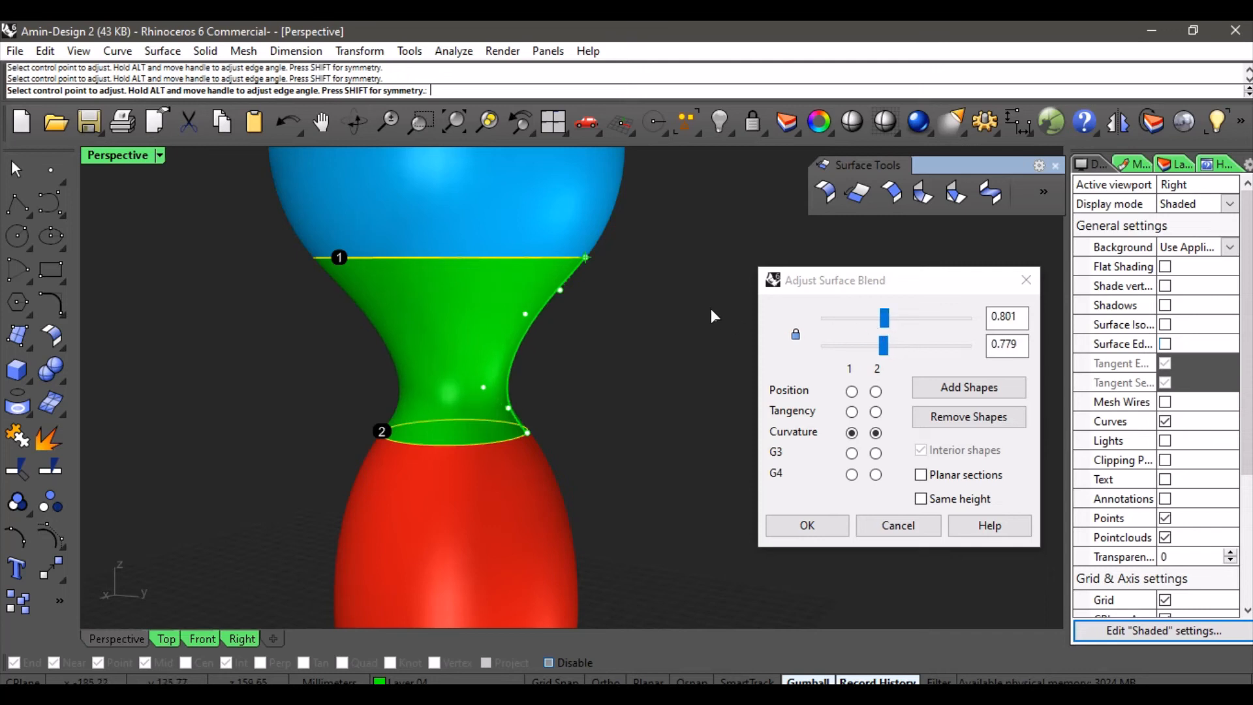
Step: Add two extra shape curves to the blend, each running from the ellipsoid's edge to the sphere's edge
right_click_drag(592, 344, 623, 374)
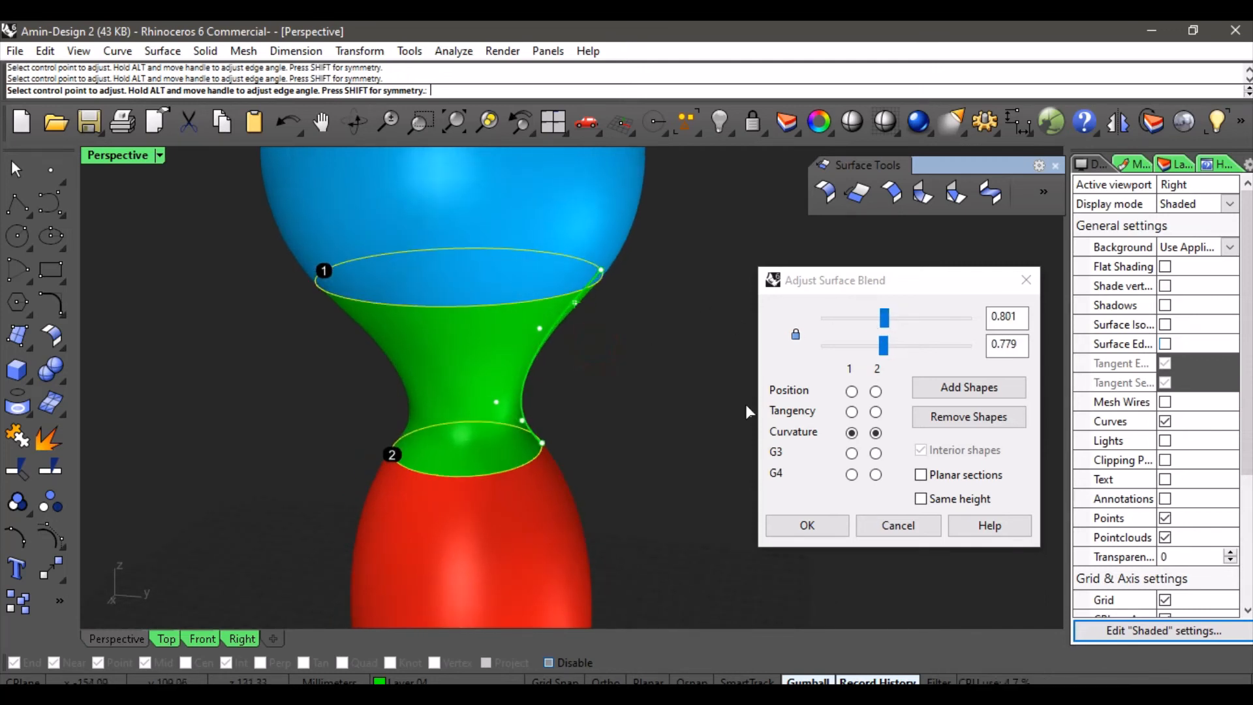
left_click(969, 387)
right_click_drag(487, 378, 503, 472)
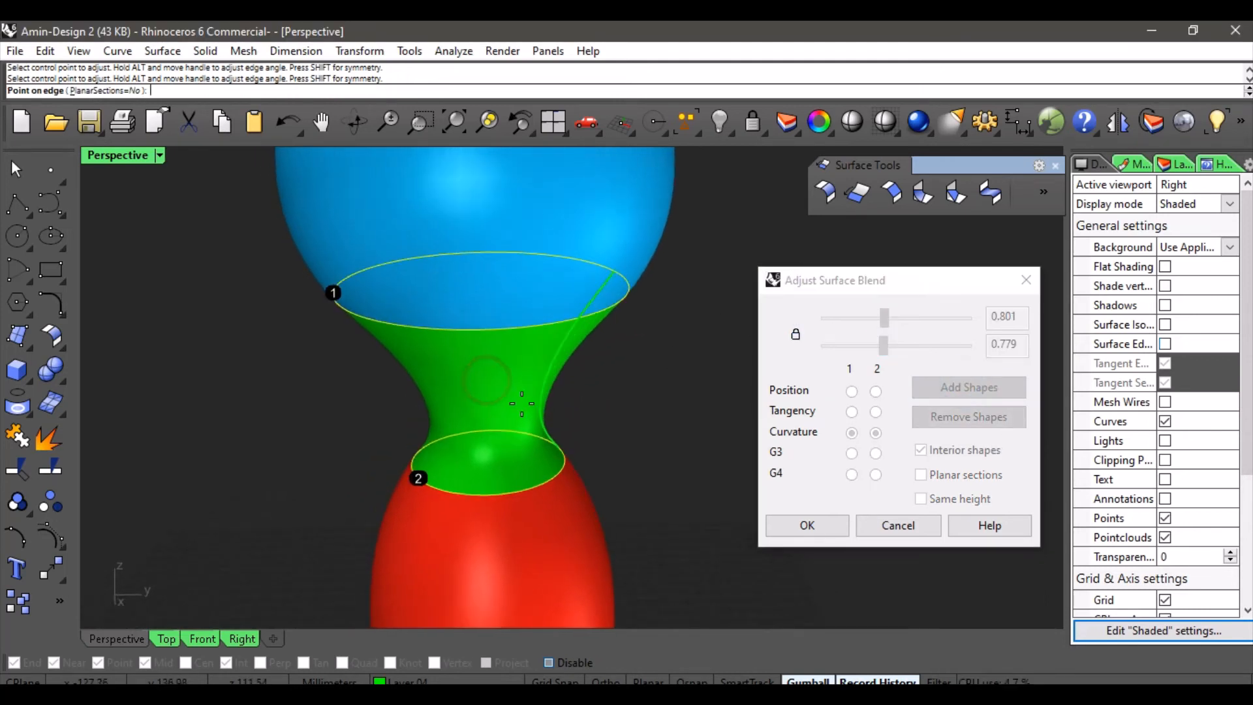
left_click(448, 495)
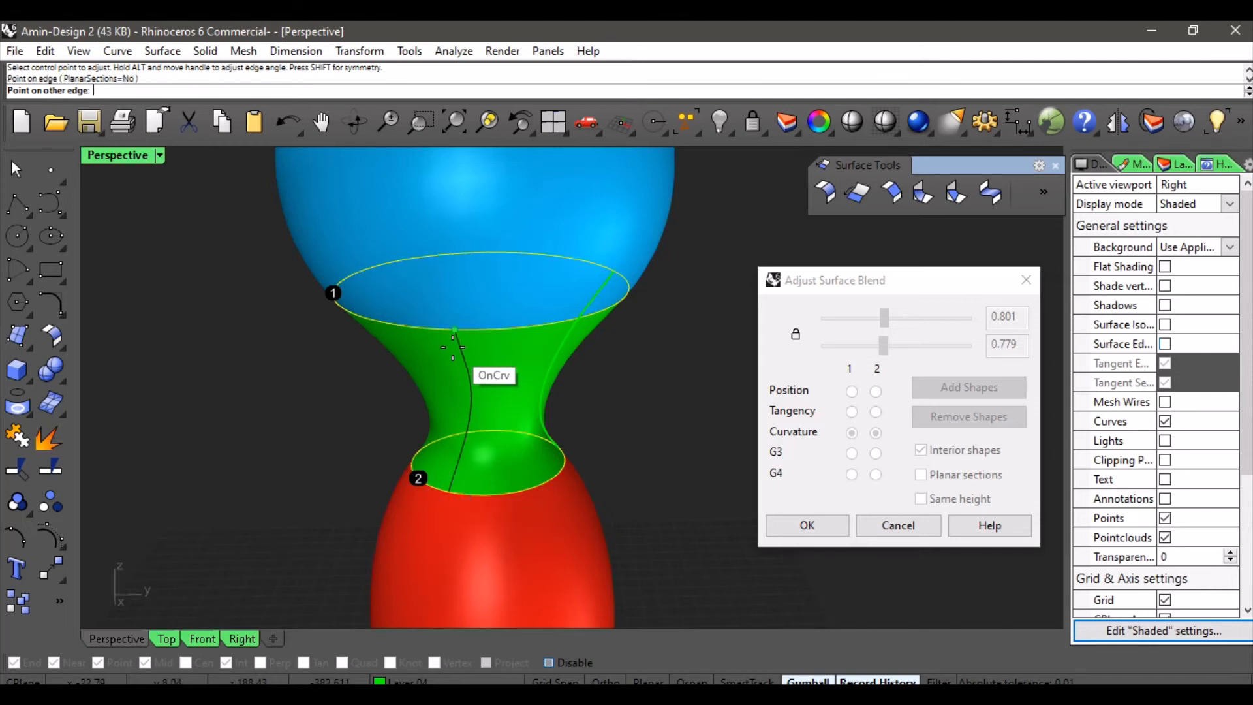
left_click(450, 340)
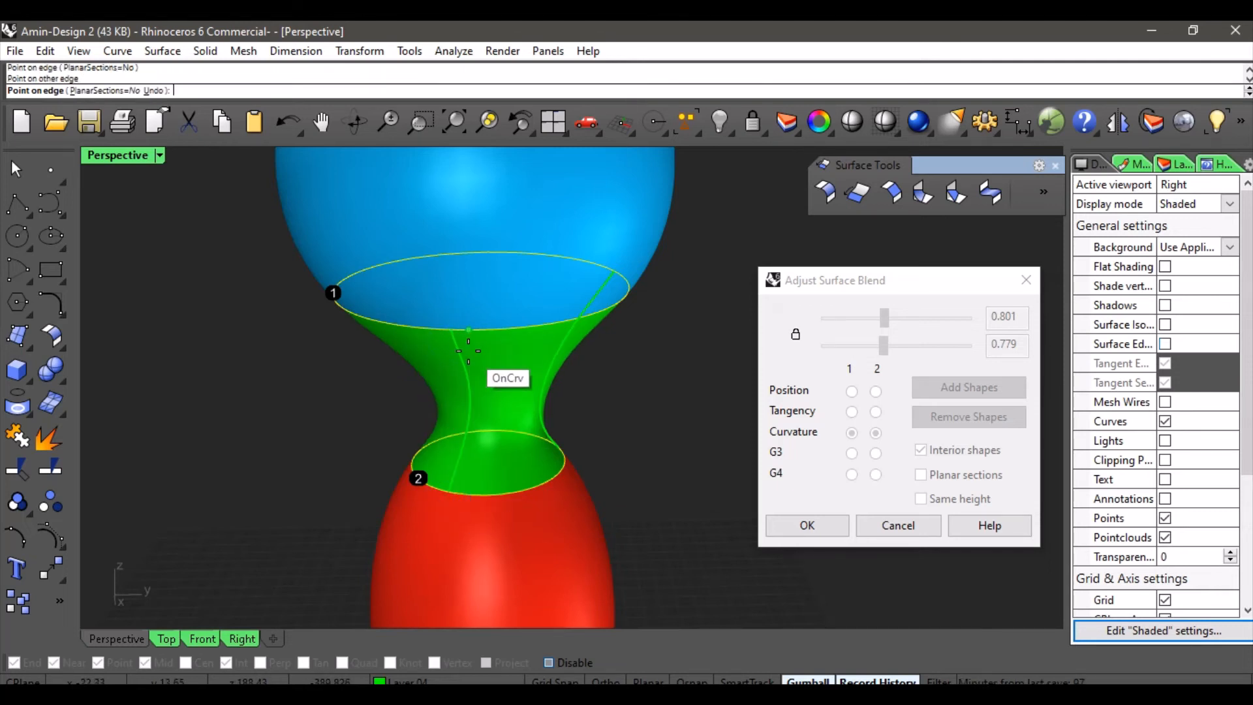
right_click_drag(508, 363, 385, 356)
scroll(434, 410, "up", 3)
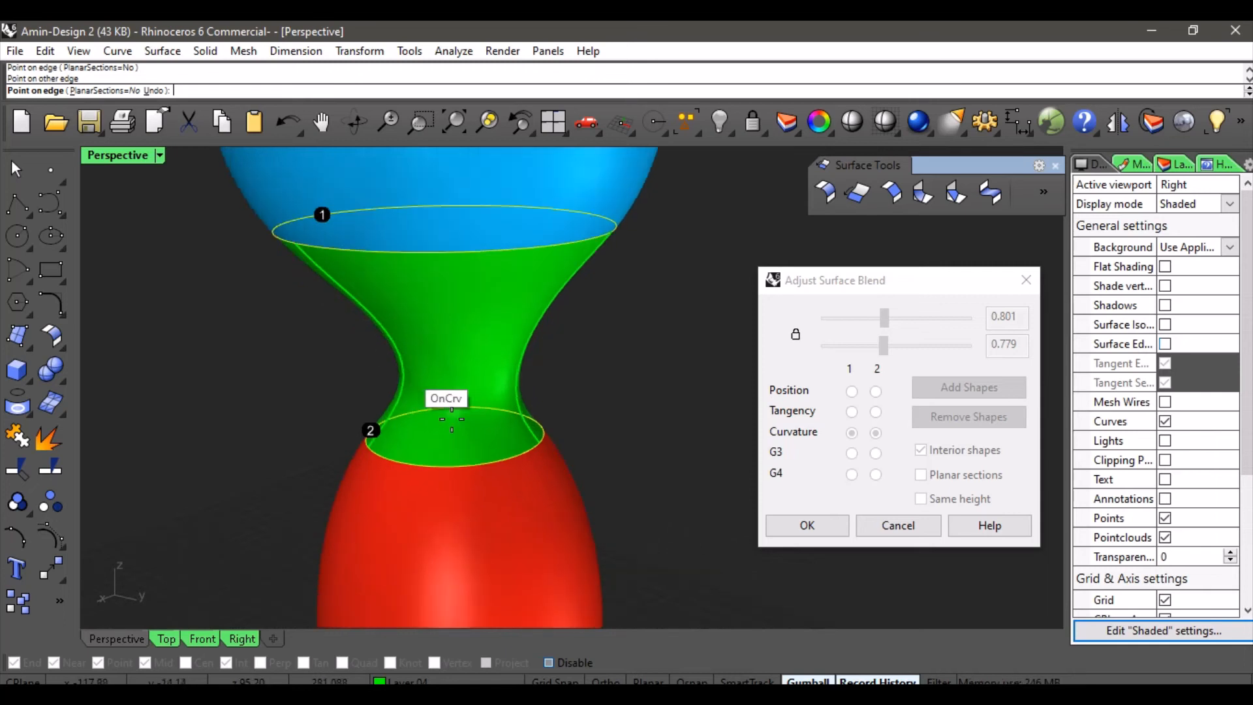
left_click(461, 478)
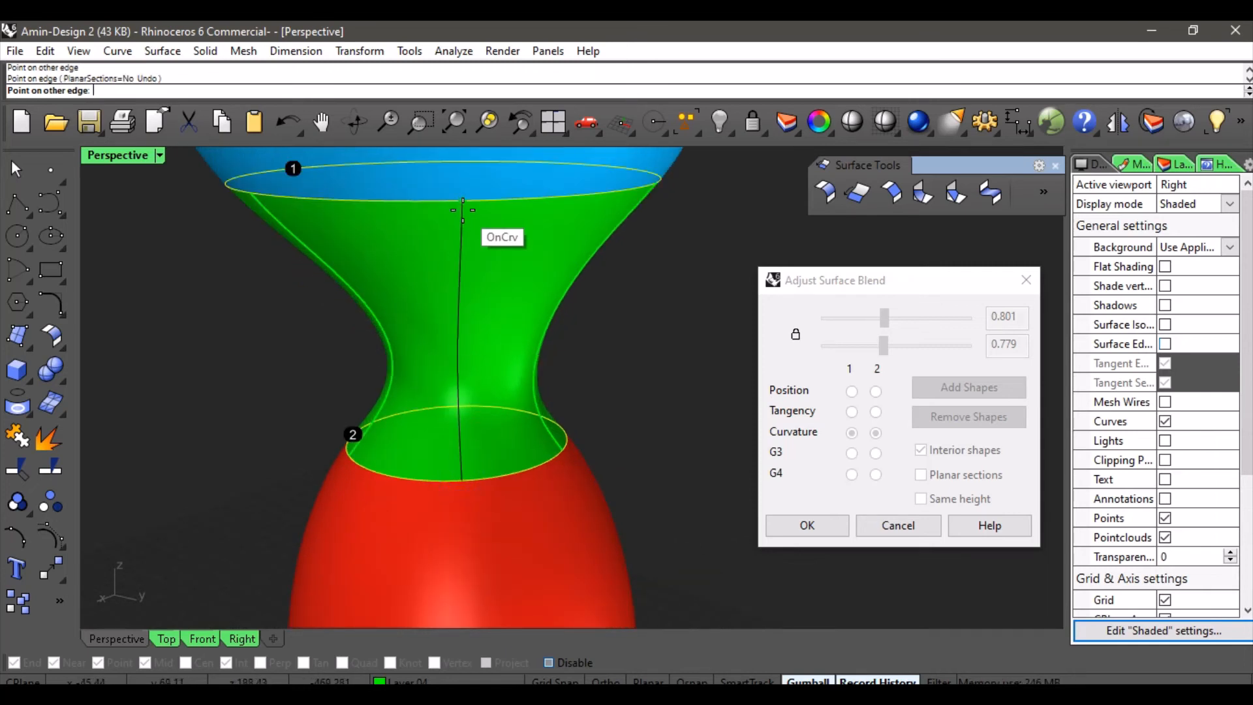
left_click(476, 288)
scroll(438, 322, "down", 3)
scroll(444, 322, "up", 5)
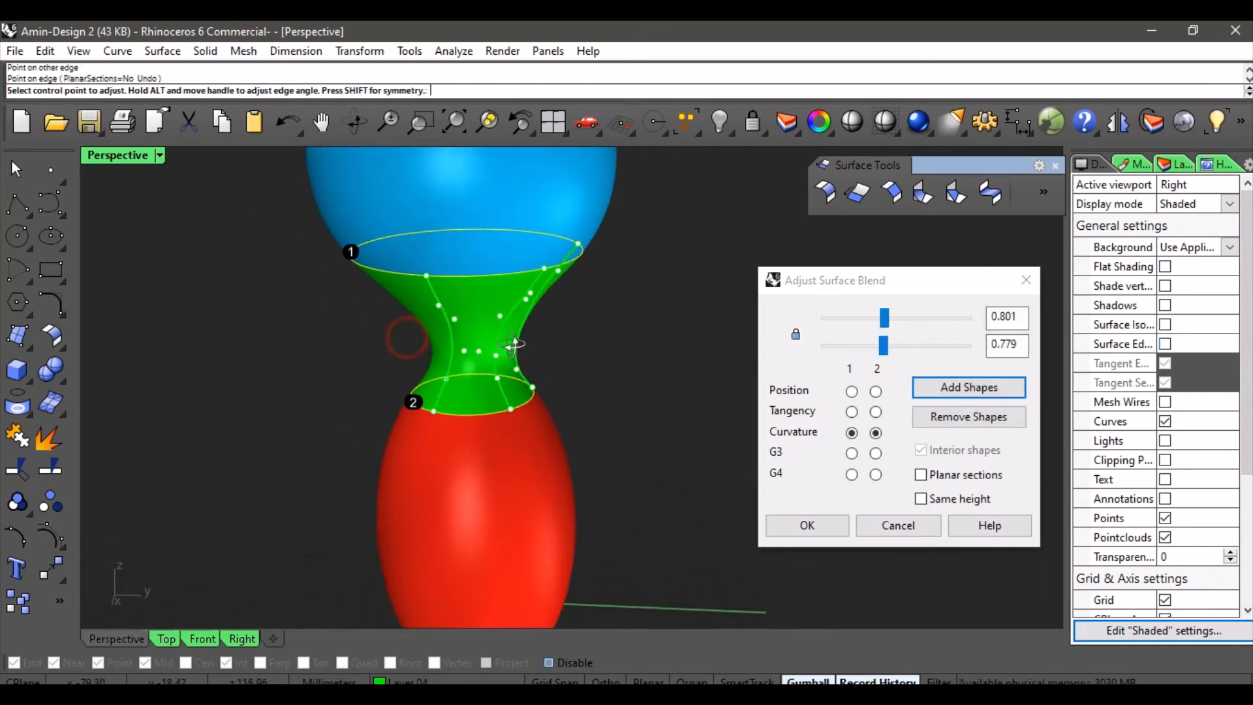
Step: Reshape the blend by moving control points on its shape curves
left_click_drag(393, 242, 304, 229)
scroll(370, 259, "down", 4)
right_click_drag(401, 289, 544, 322)
scroll(544, 323, "up", 3)
left_click_drag(546, 390, 508, 378)
Step: Turn on the display of surface edges and surface isocurves in the shaded view
left_click(1166, 344)
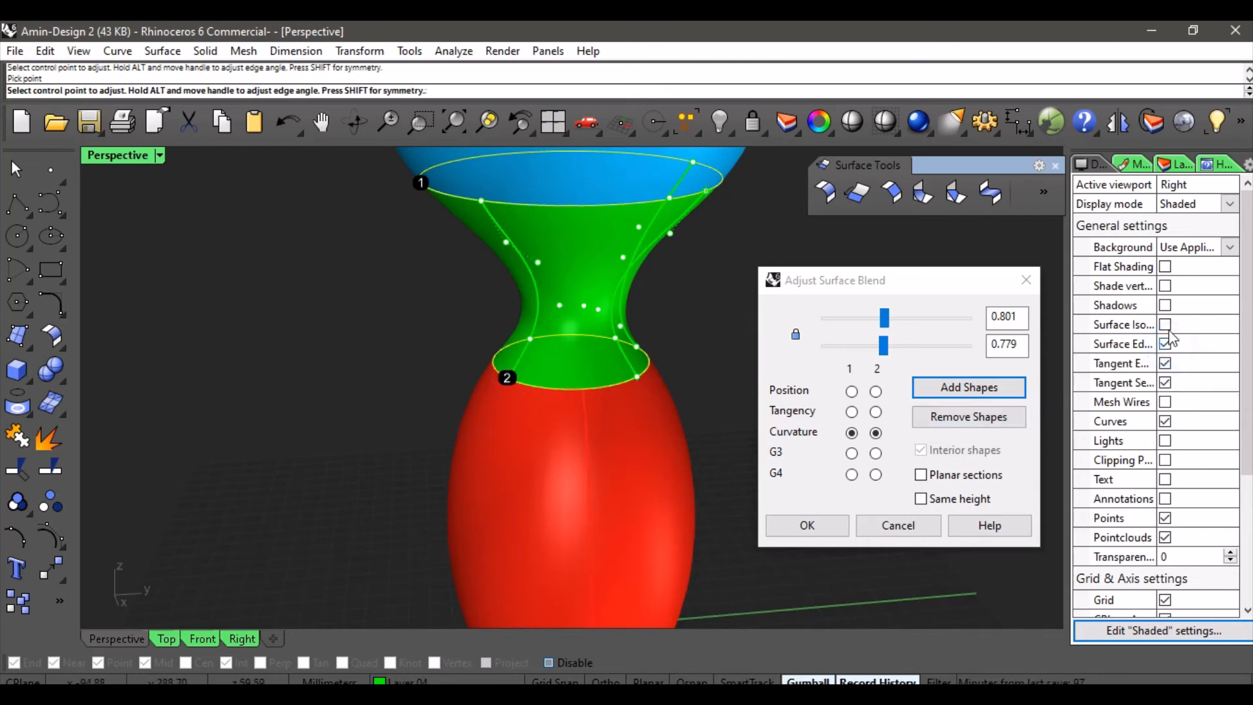
left_click(1166, 325)
right_click_drag(557, 273, 445, 286)
scroll(522, 234, "up", 2)
scroll(561, 292, "up", 2)
scroll(515, 316, "down", 4)
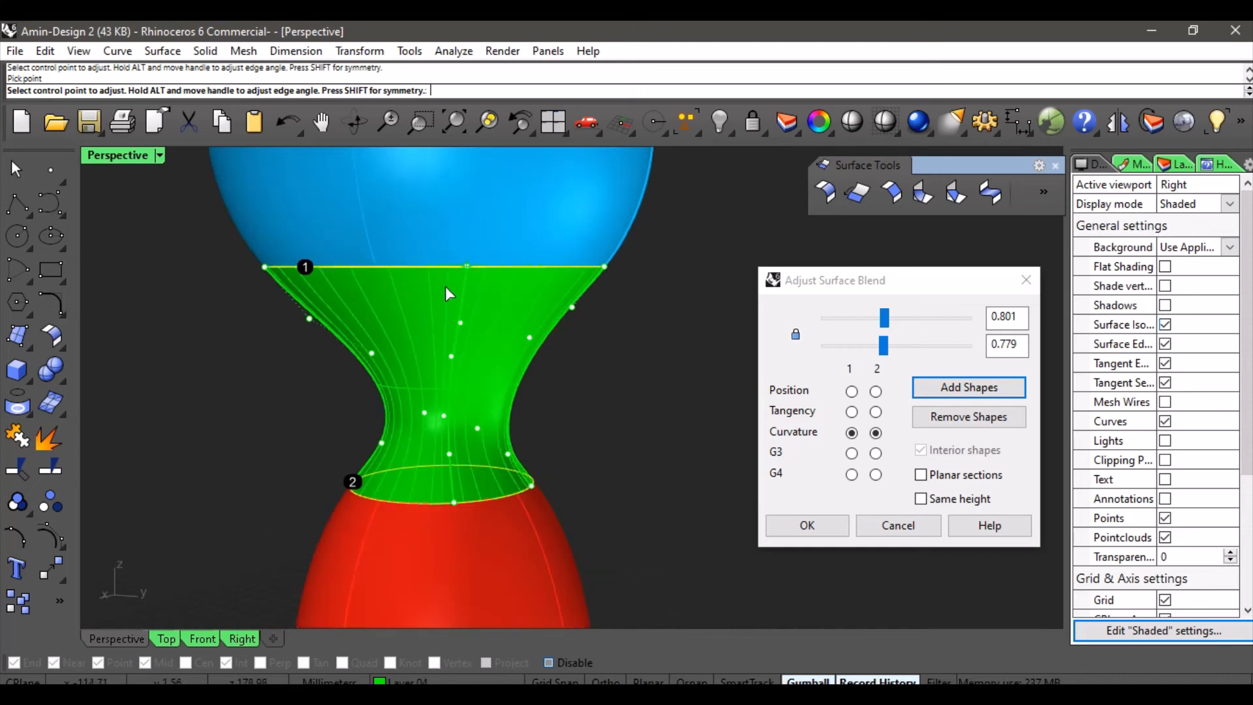
Step: Slide the upper end of a shape curve along the sphere's trimmed edge
left_click(464, 269)
left_click(428, 269)
right_click_drag(441, 334, 504, 374)
left_click(398, 260)
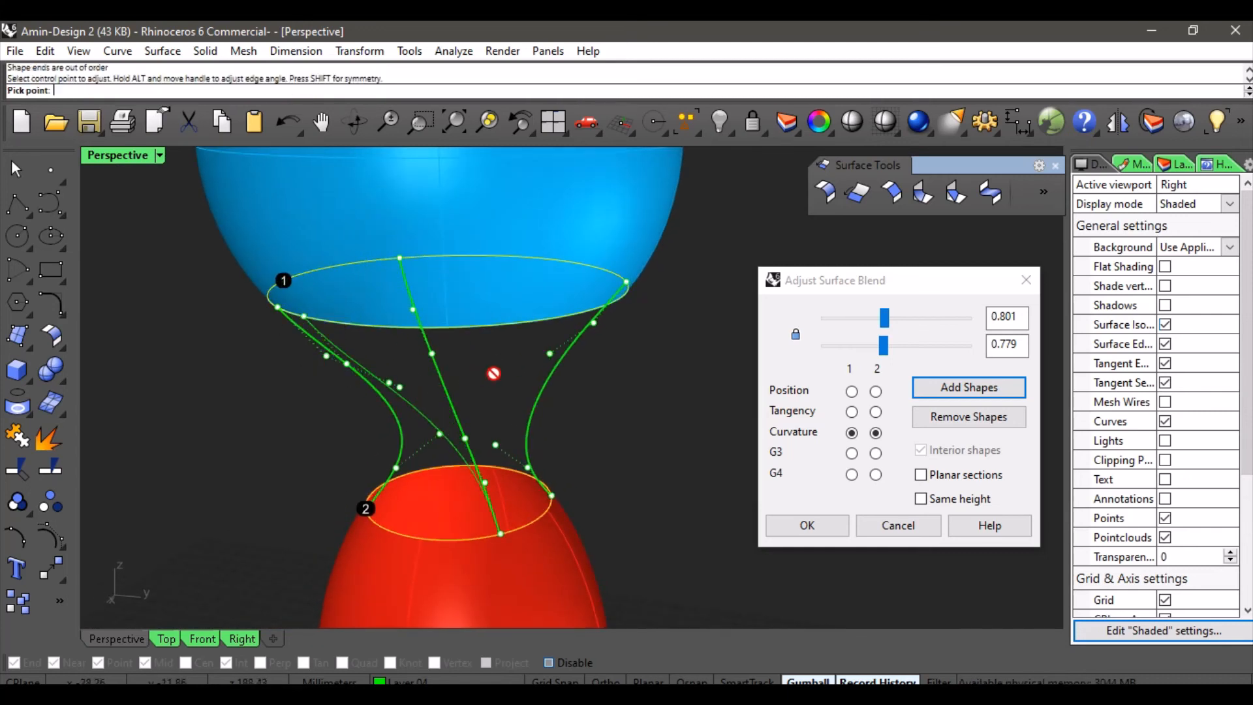
left_click(483, 352)
right_click_drag(483, 354, 333, 412)
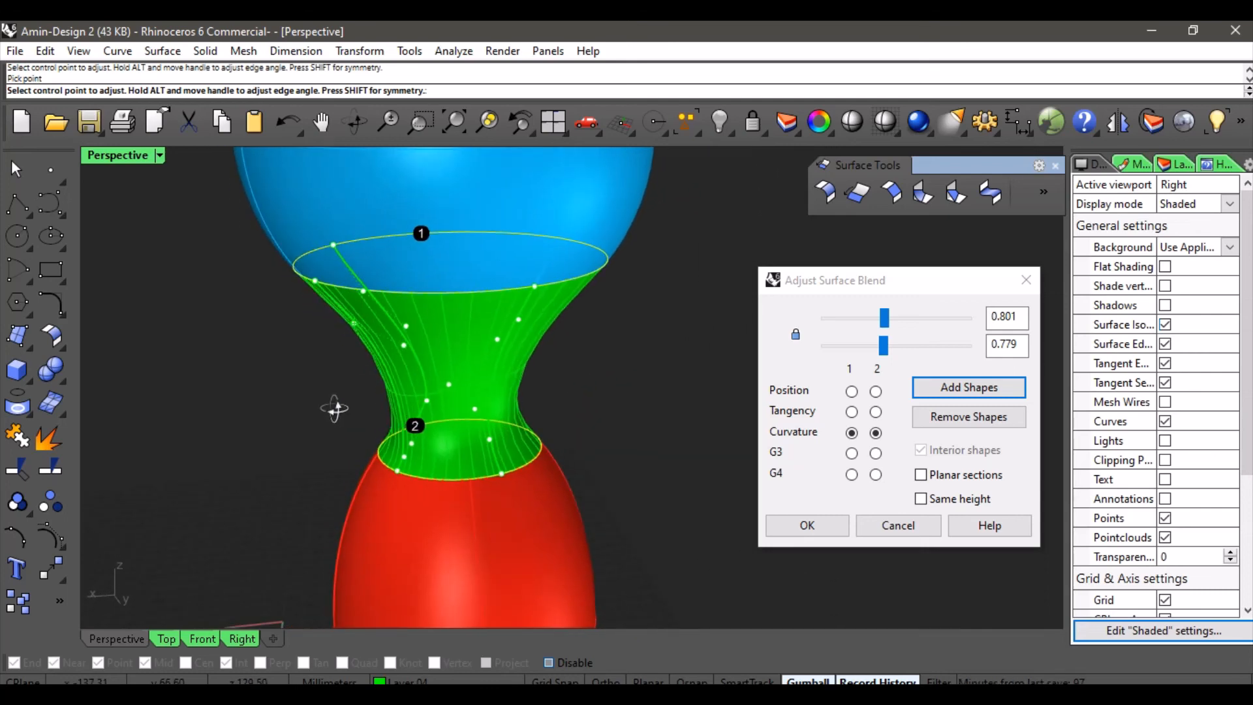
Step: Adjust a shape curve's control point just below the sphere's edge and view the blend from several sides
scroll(374, 343, "up", 6)
left_click(350, 341)
left_click(345, 323)
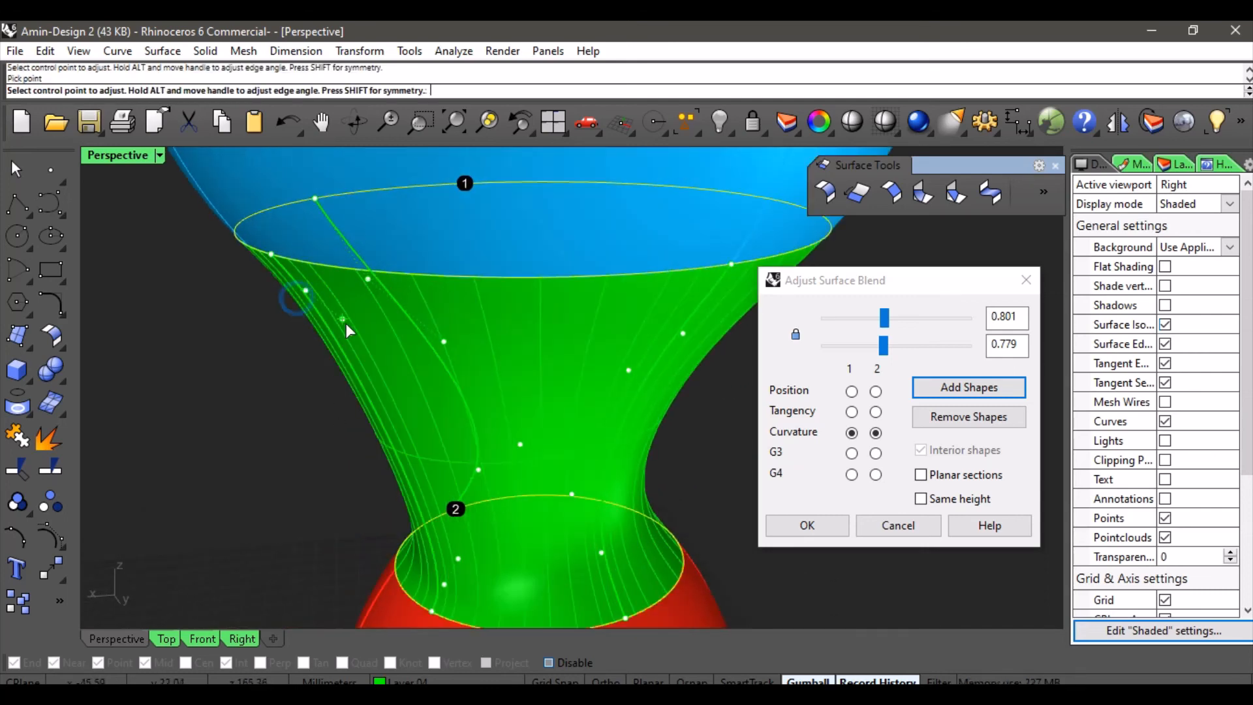
scroll(408, 320, "down", 3)
right_click_drag(423, 297, 300, 264)
right_click_drag(404, 355, 638, 449)
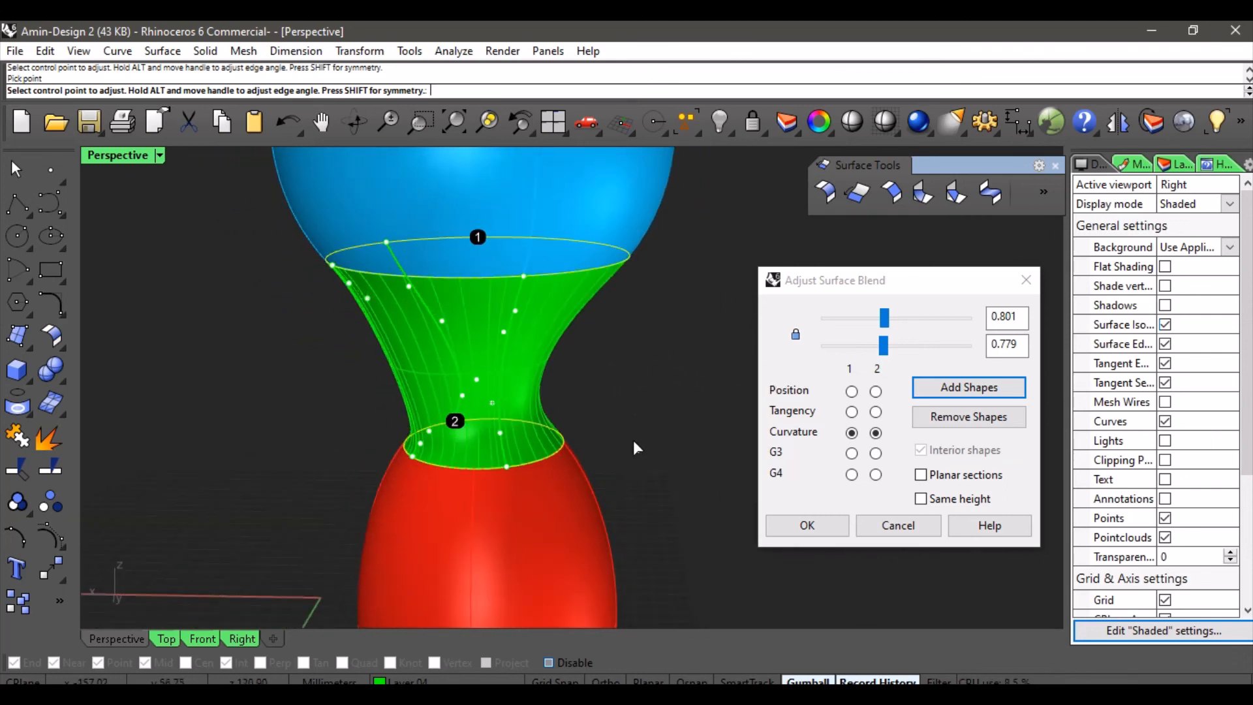
Step: Accept the surface blend between the sphere and the ellipsoid and view the whole model
left_click(807, 525)
scroll(714, 418, "down", 2)
right_click_drag(691, 379, 530, 341, "shift")
scroll(648, 390, "down", 3)
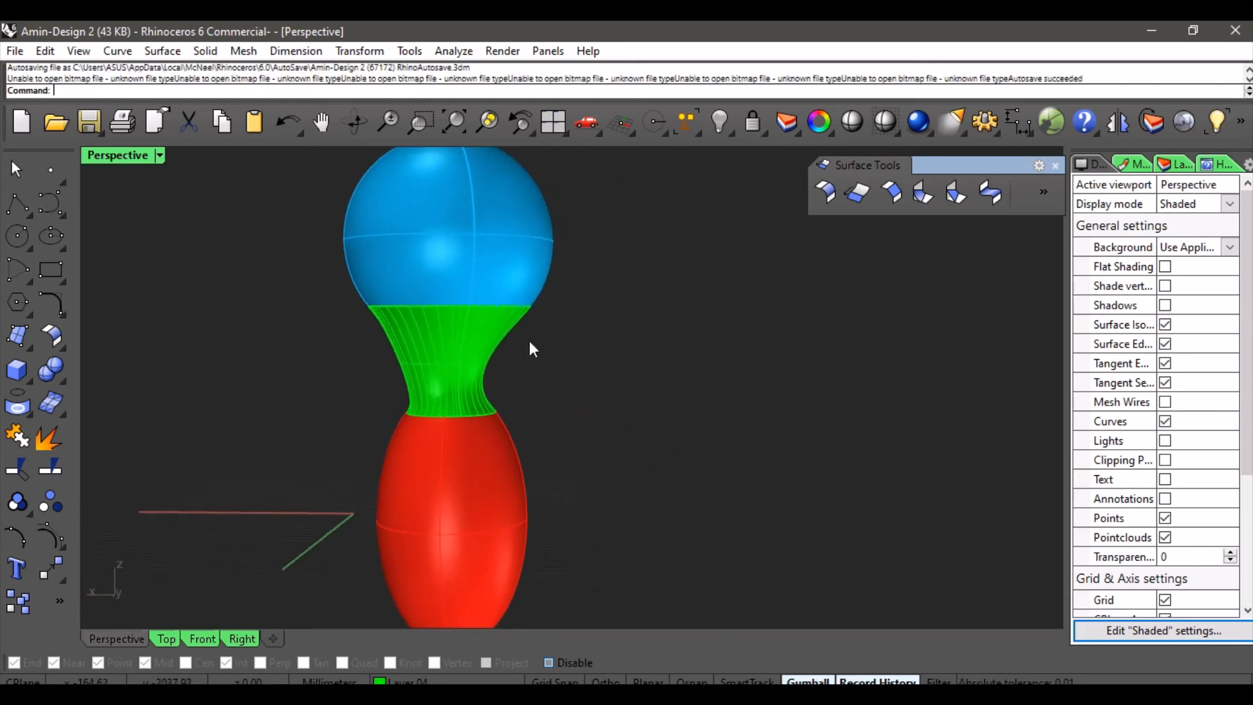
Step: Show all hidden objects, and hide the two horizontal cutting lines crossing the sphere and ellipsoid model
left_click(717, 125)
scroll(666, 307, "down", 2)
right_click_drag(651, 299, 689, 292)
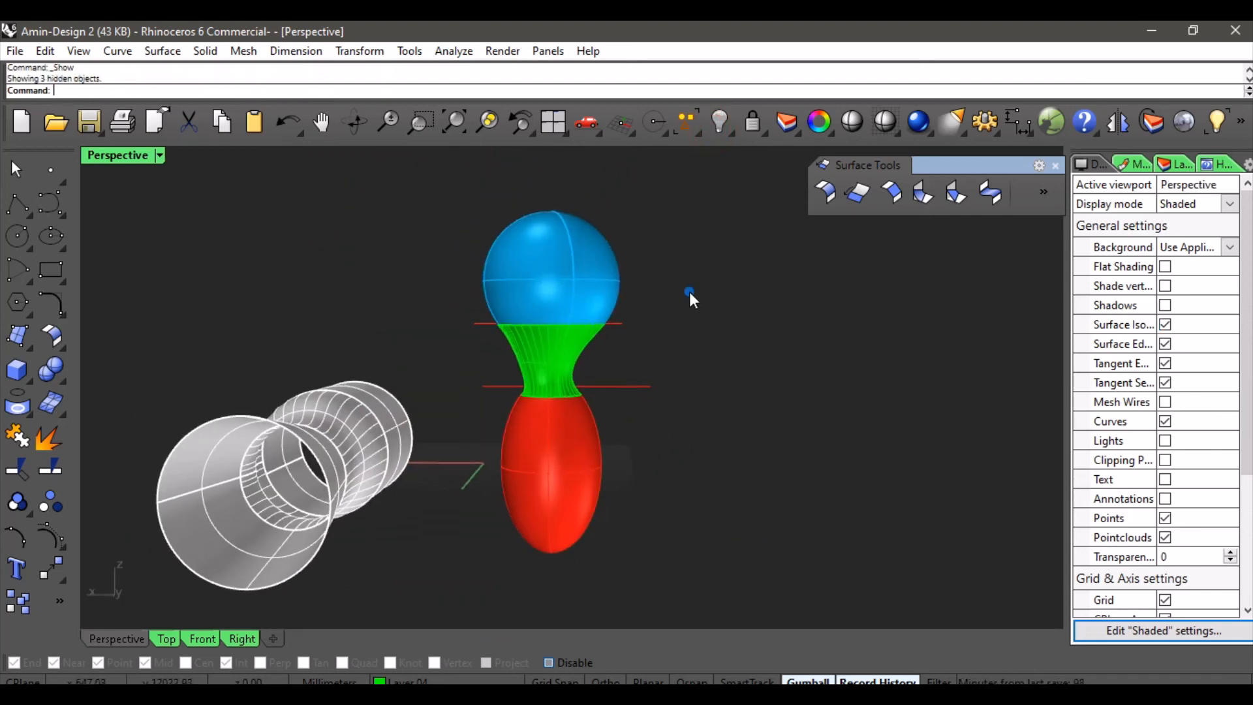
left_click_drag(627, 399, 621, 417)
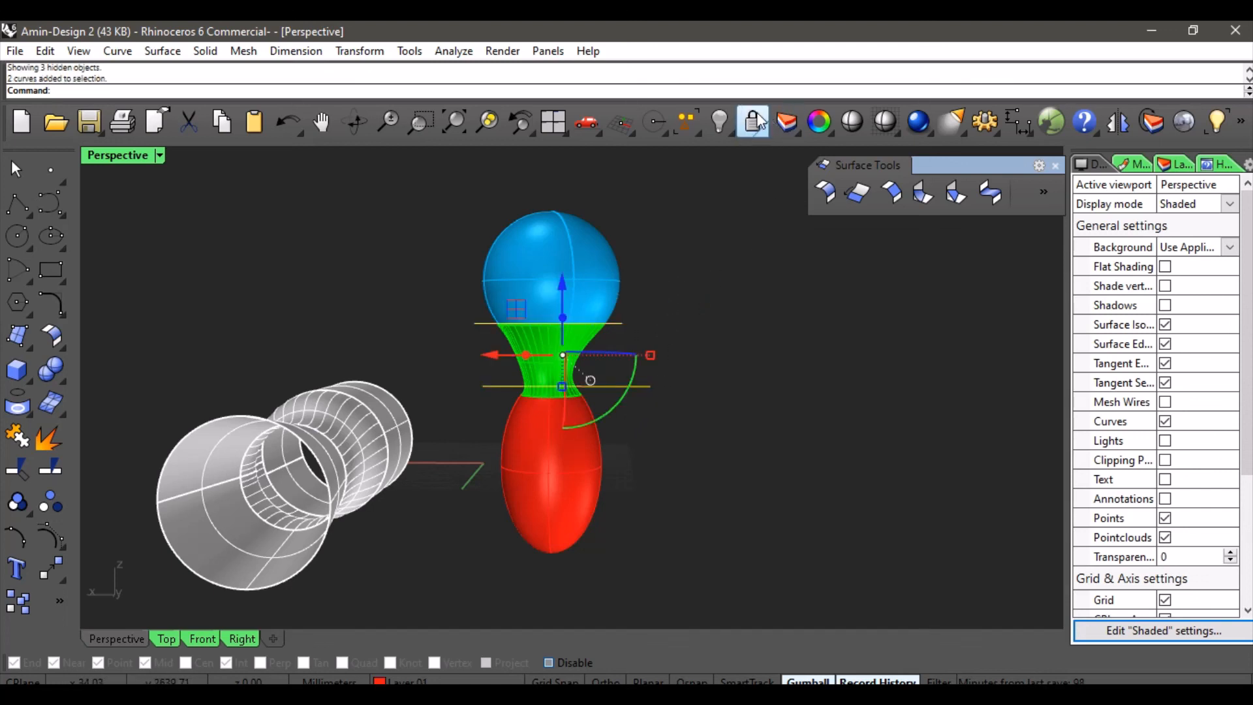
left_click(719, 122)
right_click_drag(705, 369, 599, 365)
scroll(528, 334, "up", 2)
left_click(727, 362)
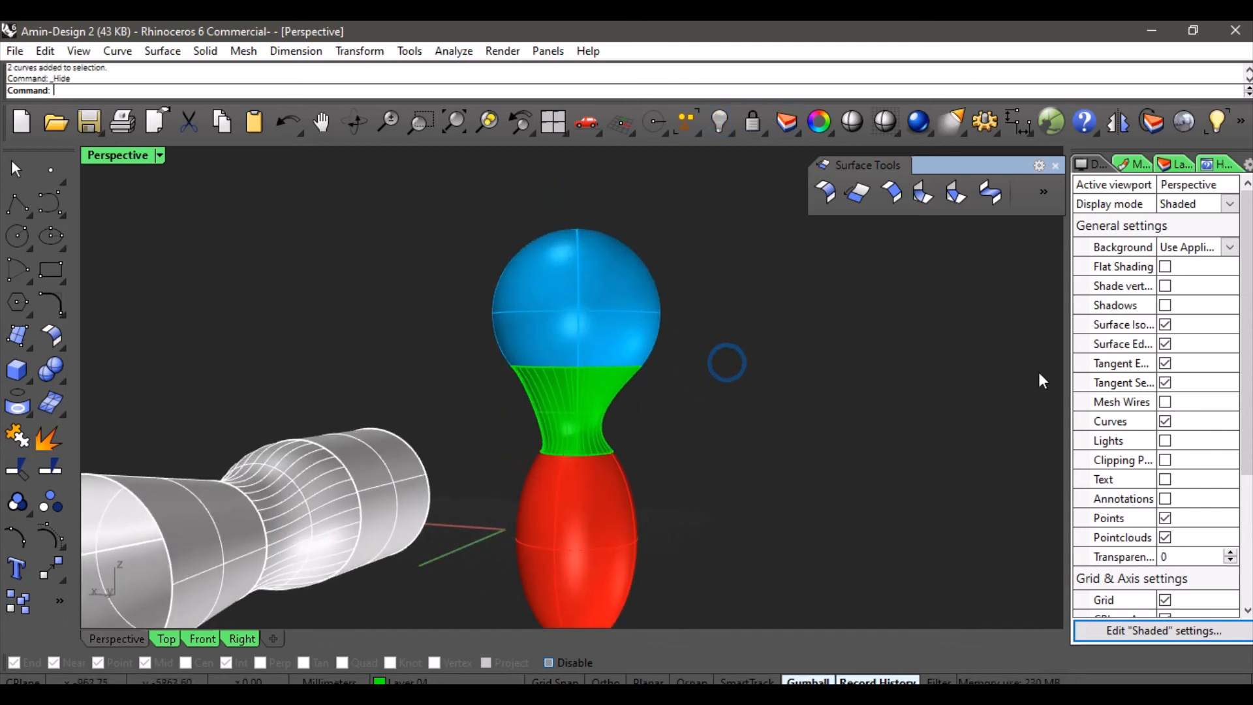
Step: Turn off surface isocurves and surface edges in the shaded view and inspect both blended models
left_click(1168, 326)
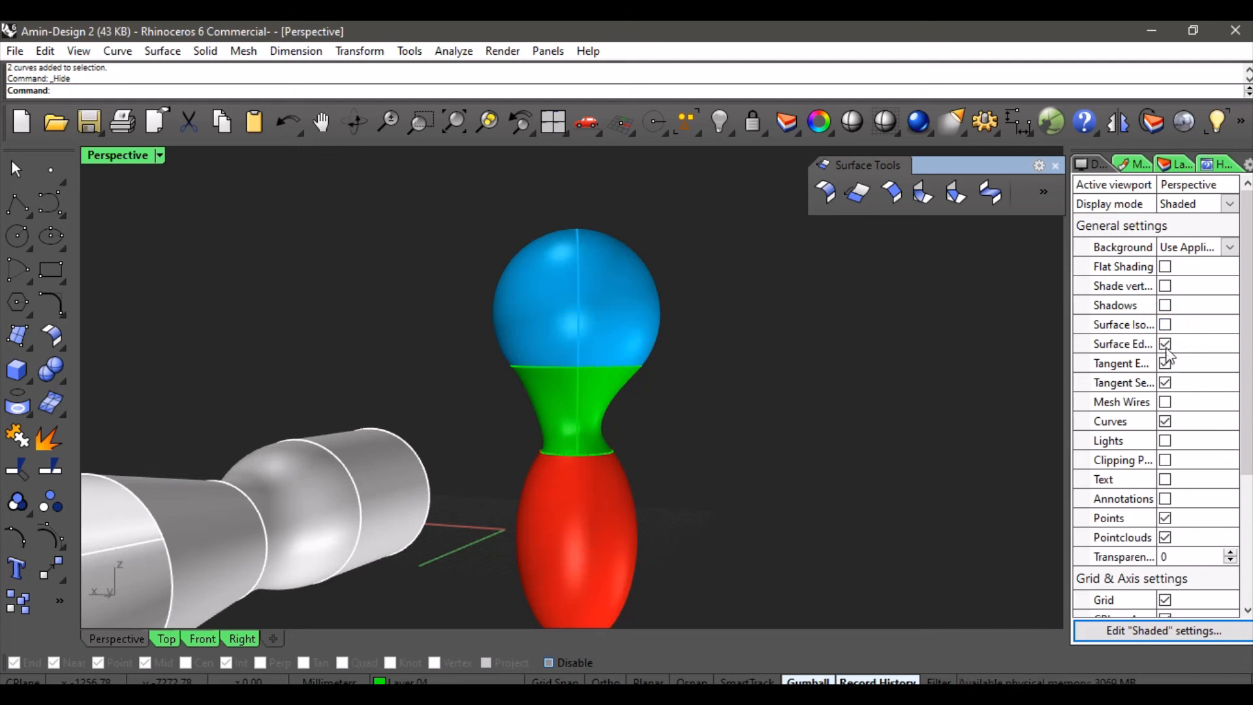
left_click(1166, 344)
right_click_drag(750, 332, 492, 271)
scroll(539, 324, "up", 3)
right_click_drag(539, 325, 752, 395)
scroll(745, 390, "down", 4)
right_click_drag(664, 410, 675, 397, "shift")
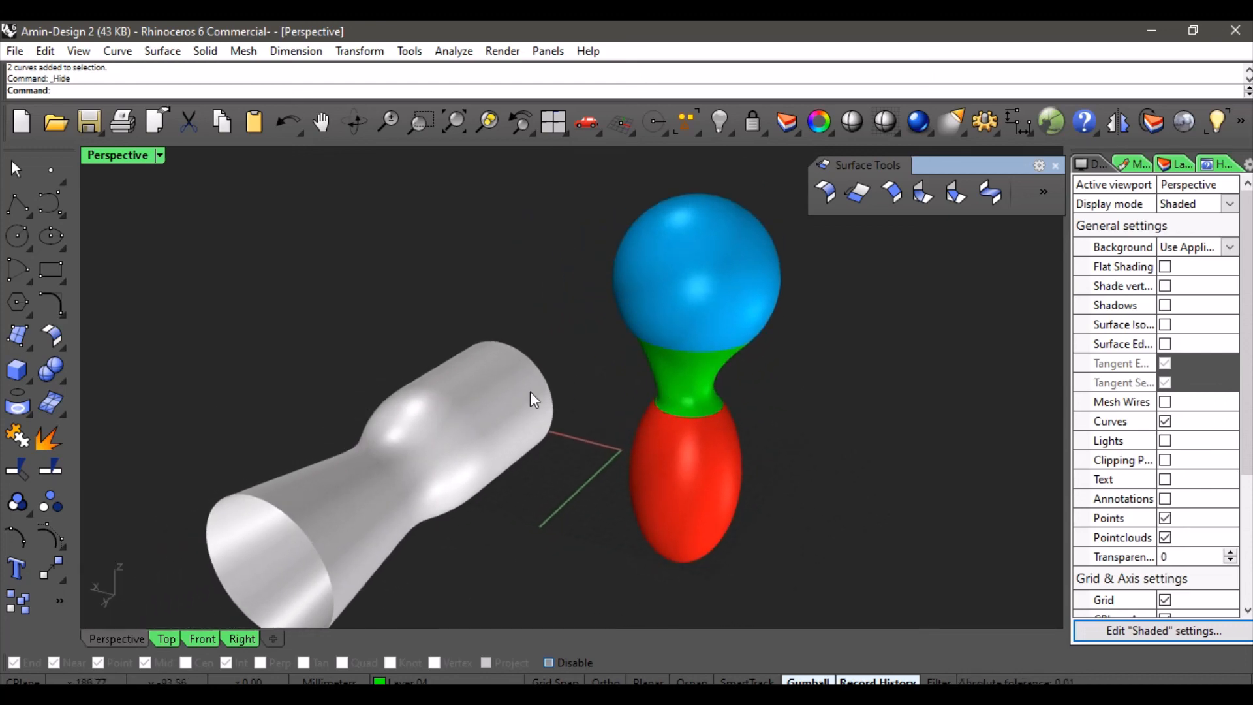